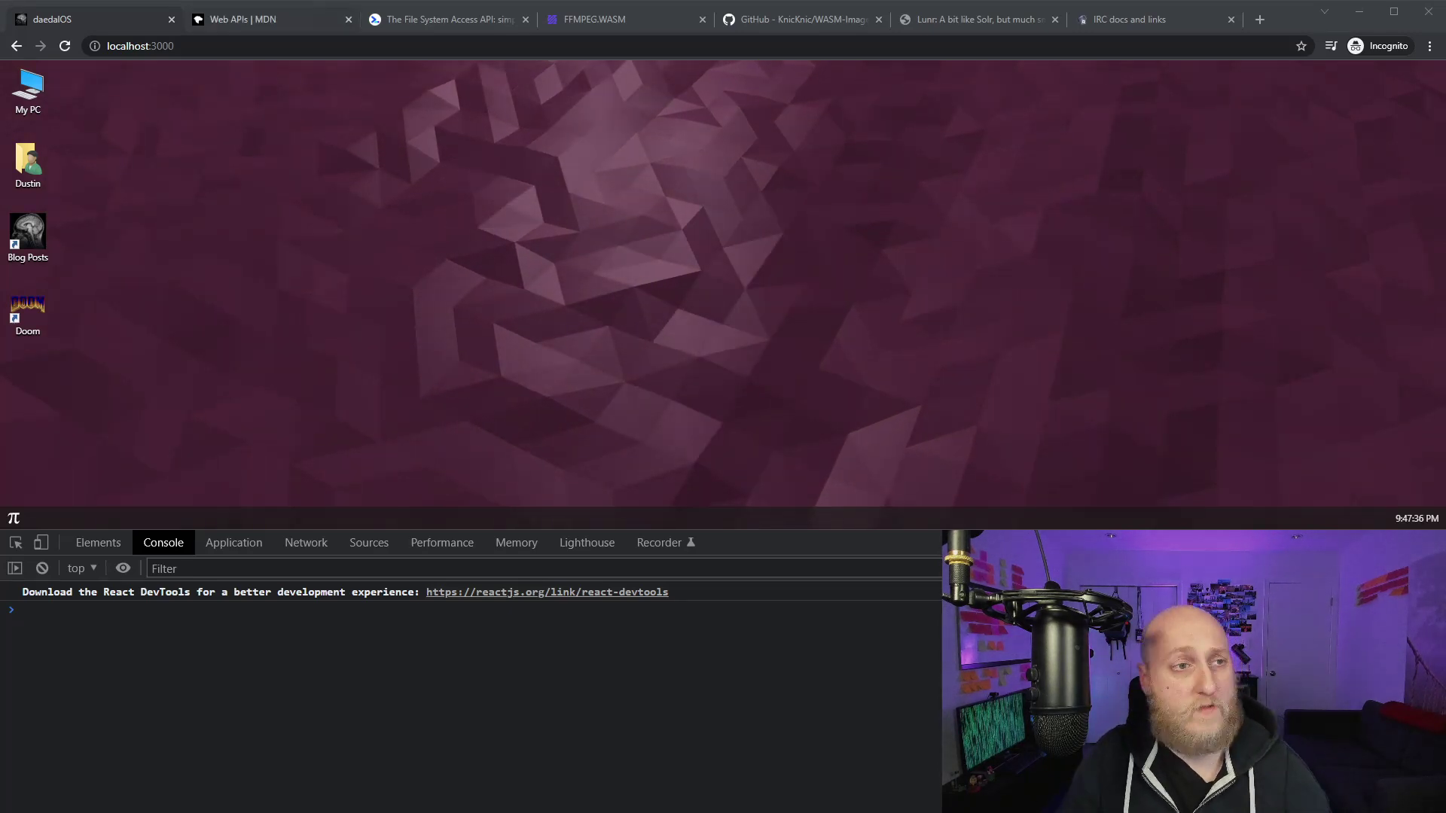
Switch to the 'Web APIs | MDN' tab and scroll through its alphabetical Specifications list
key("ctrl+Tab")
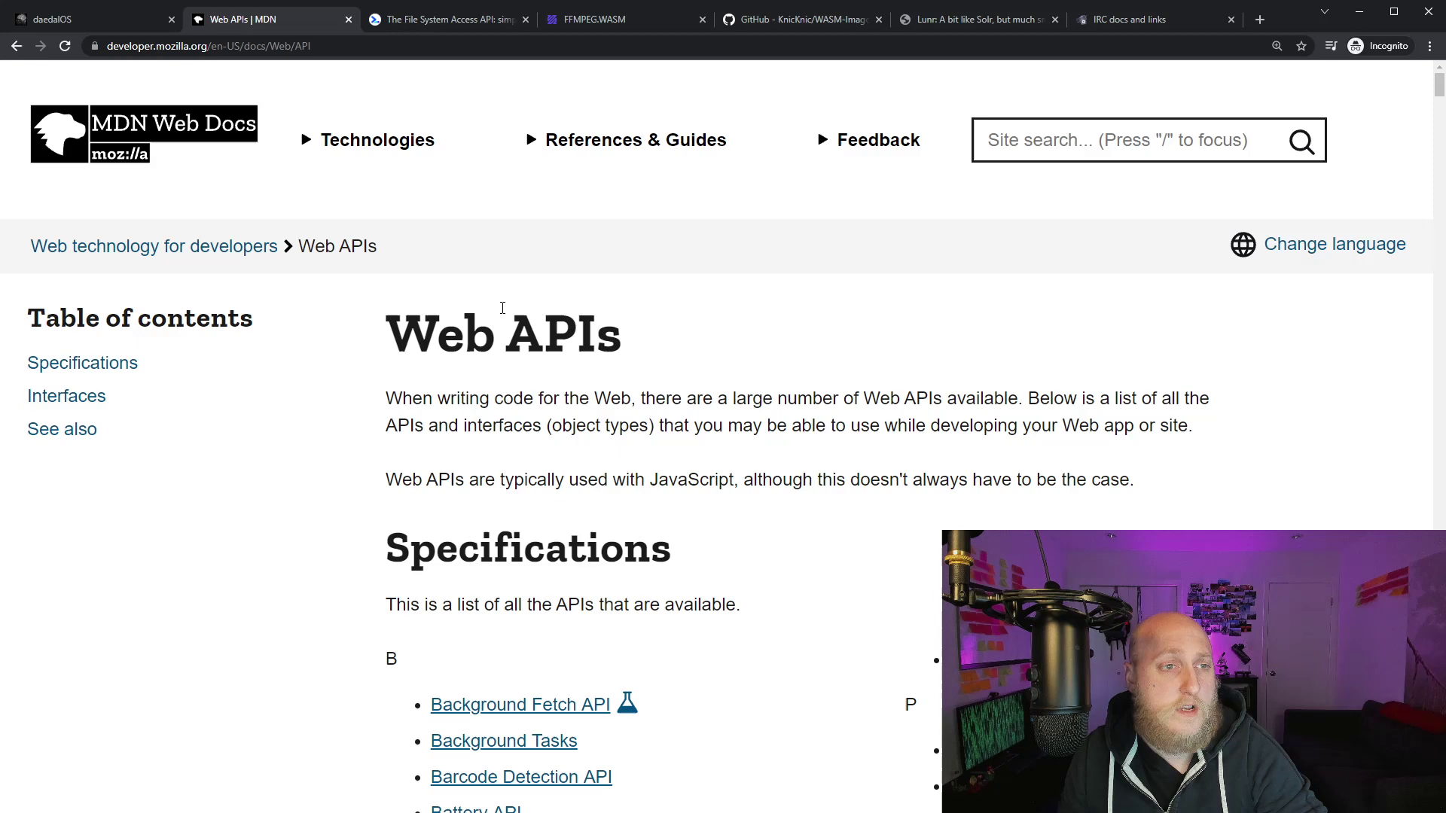
scroll(1204, 433, "down", 2)
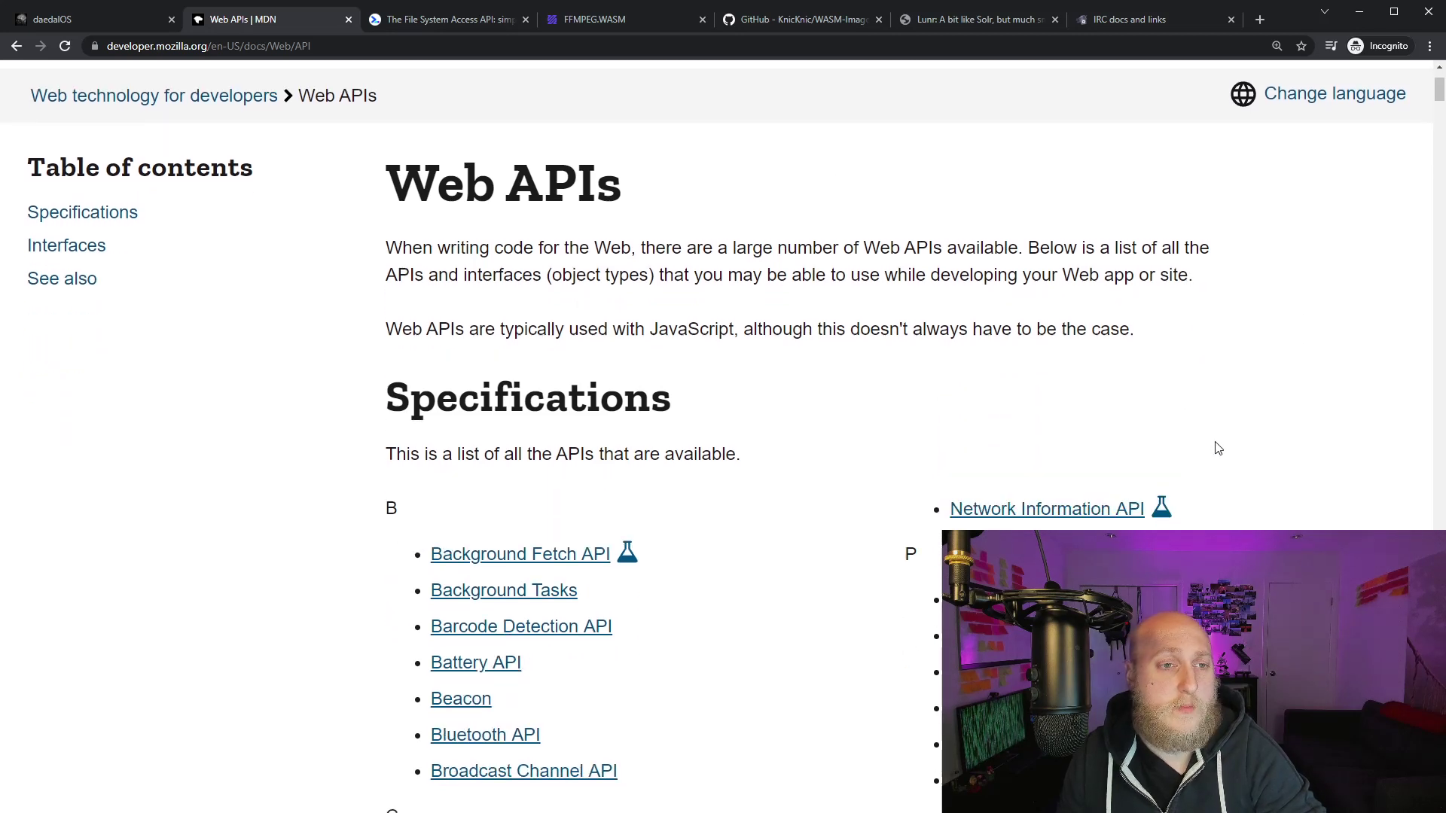
scroll(1252, 438, "down", 3)
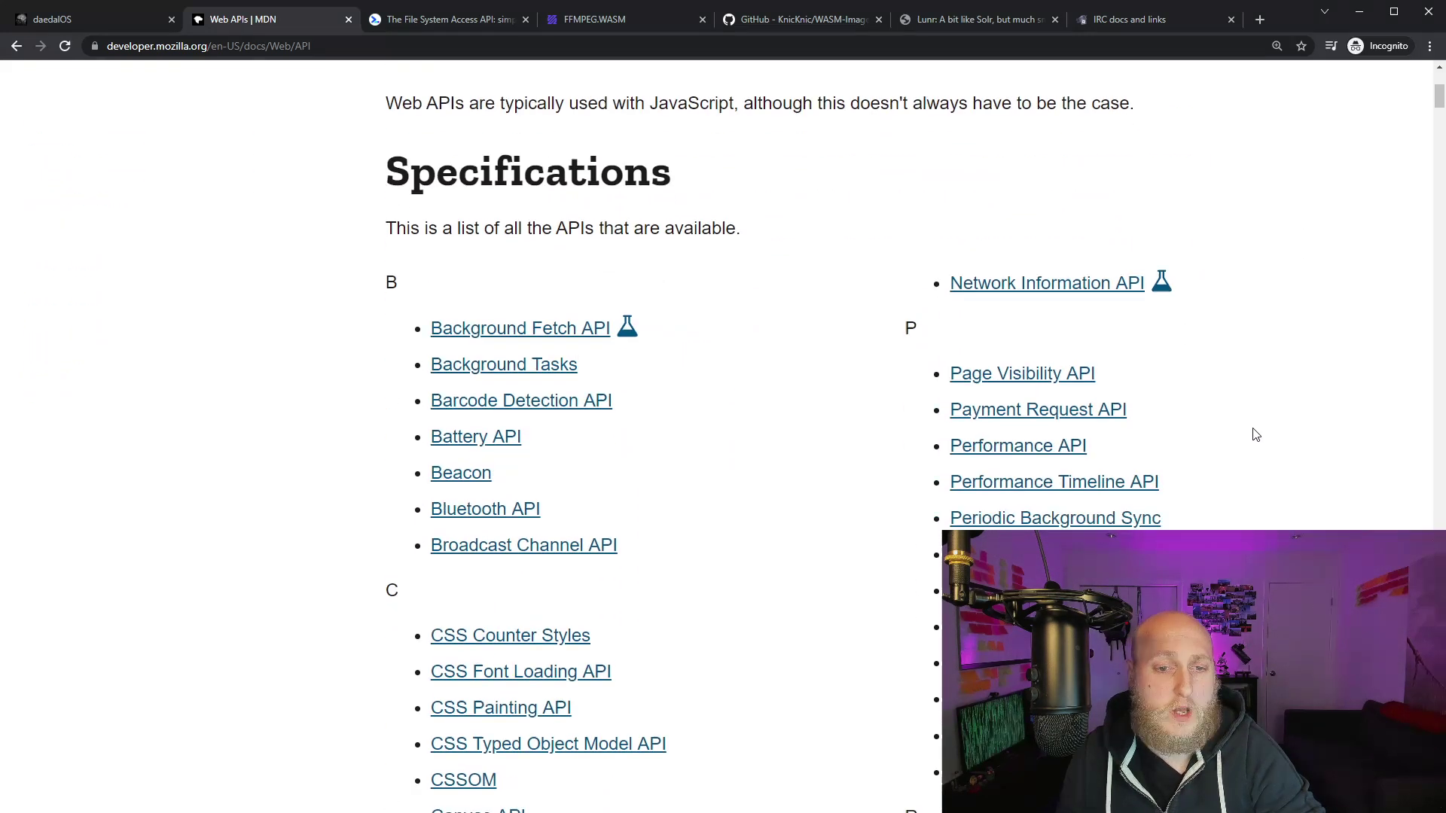
scroll(1255, 434, "down", 8)
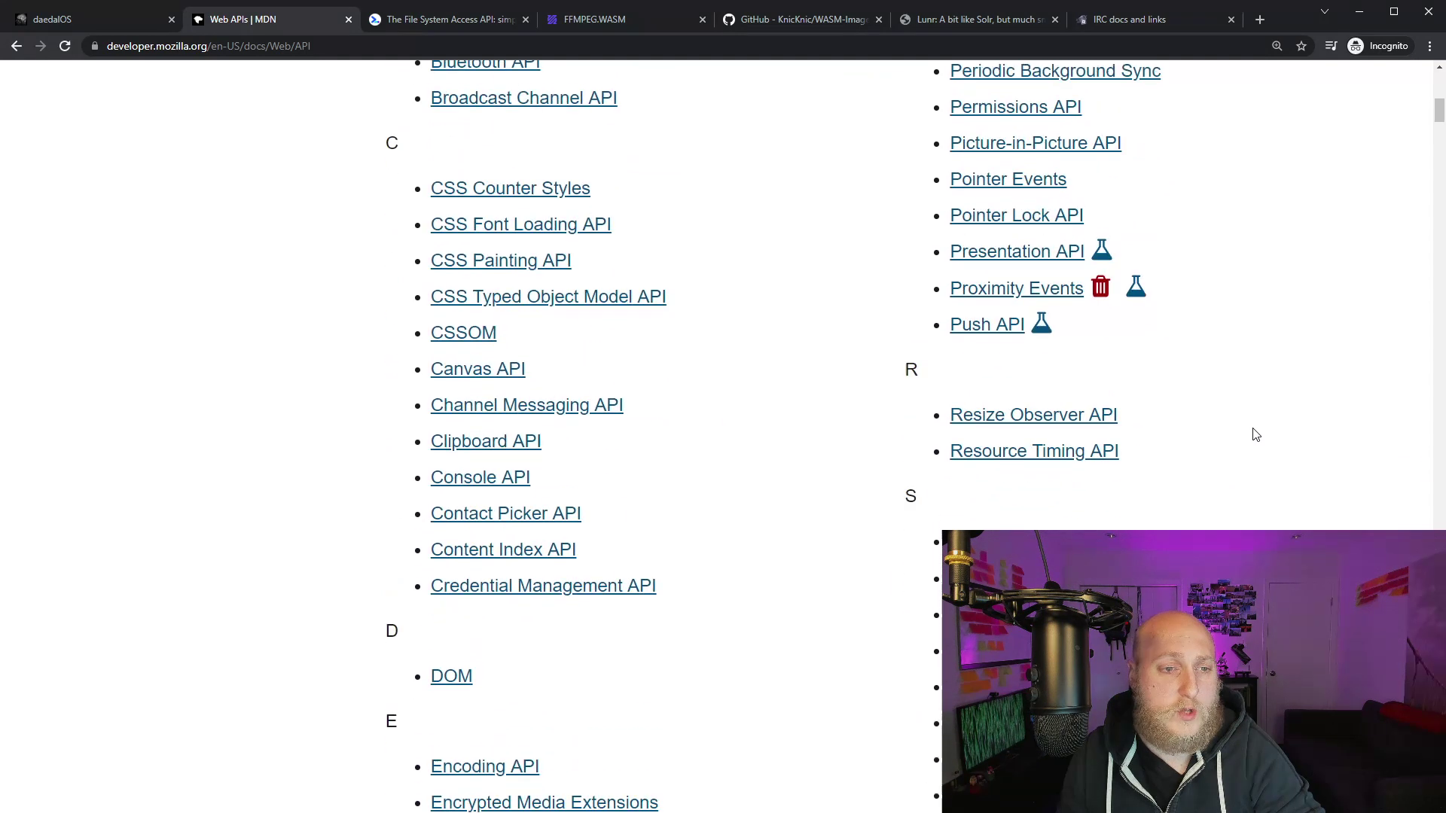
scroll(1255, 434, "down", 14)
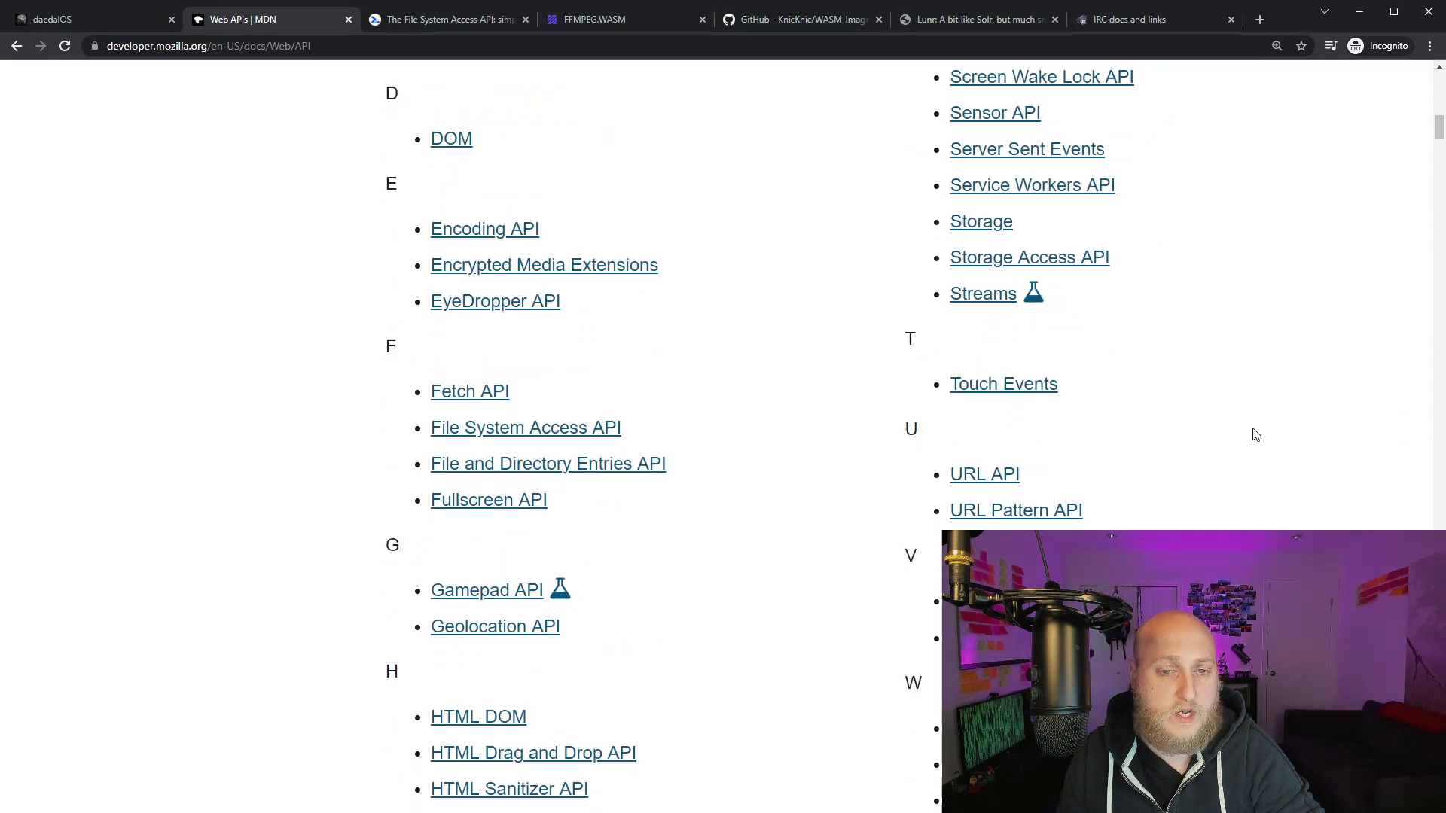
scroll(1255, 434, "down", 4)
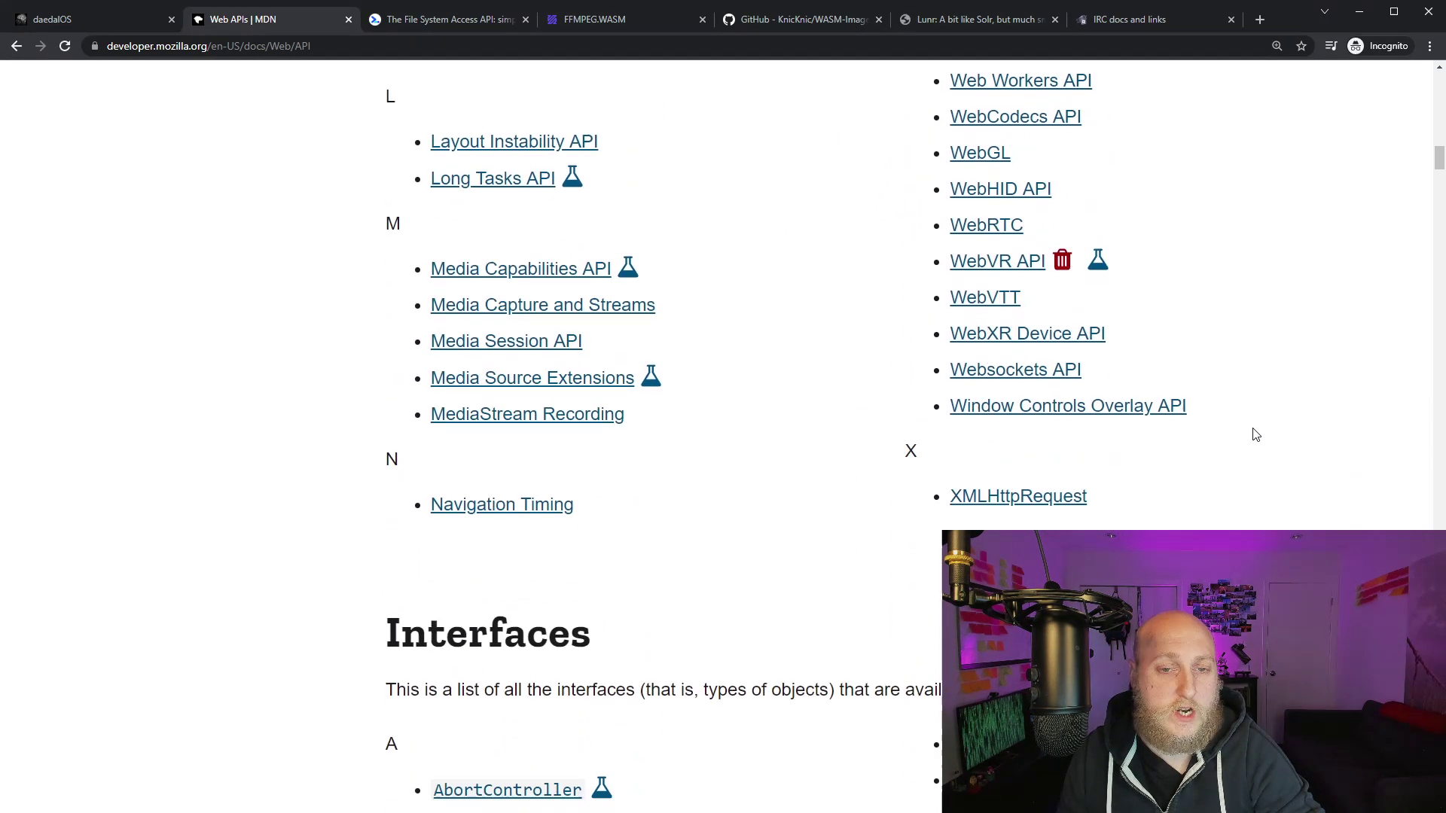
scroll(1256, 434, "down", 12)
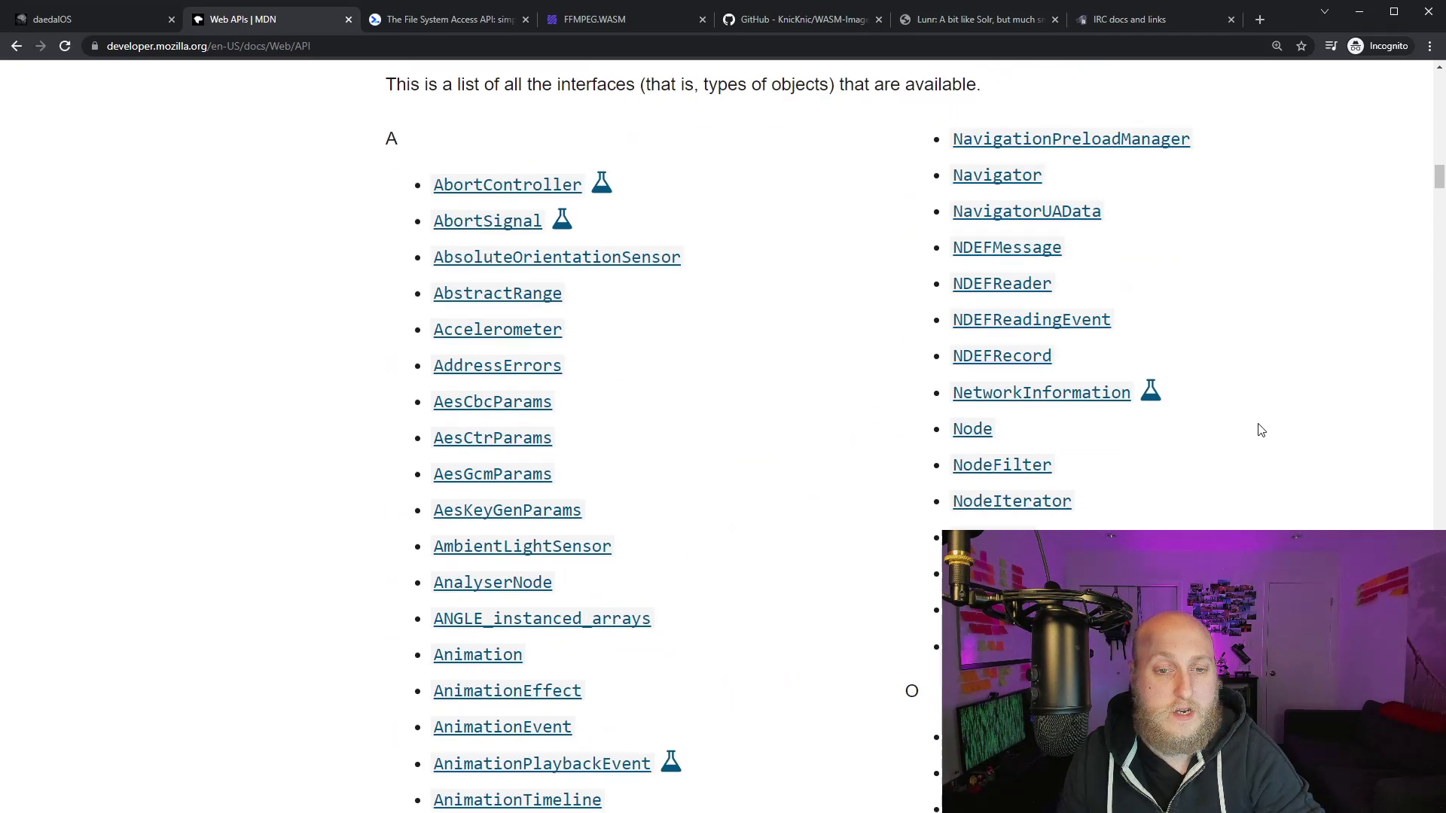
scroll(1260, 430, "up", 15)
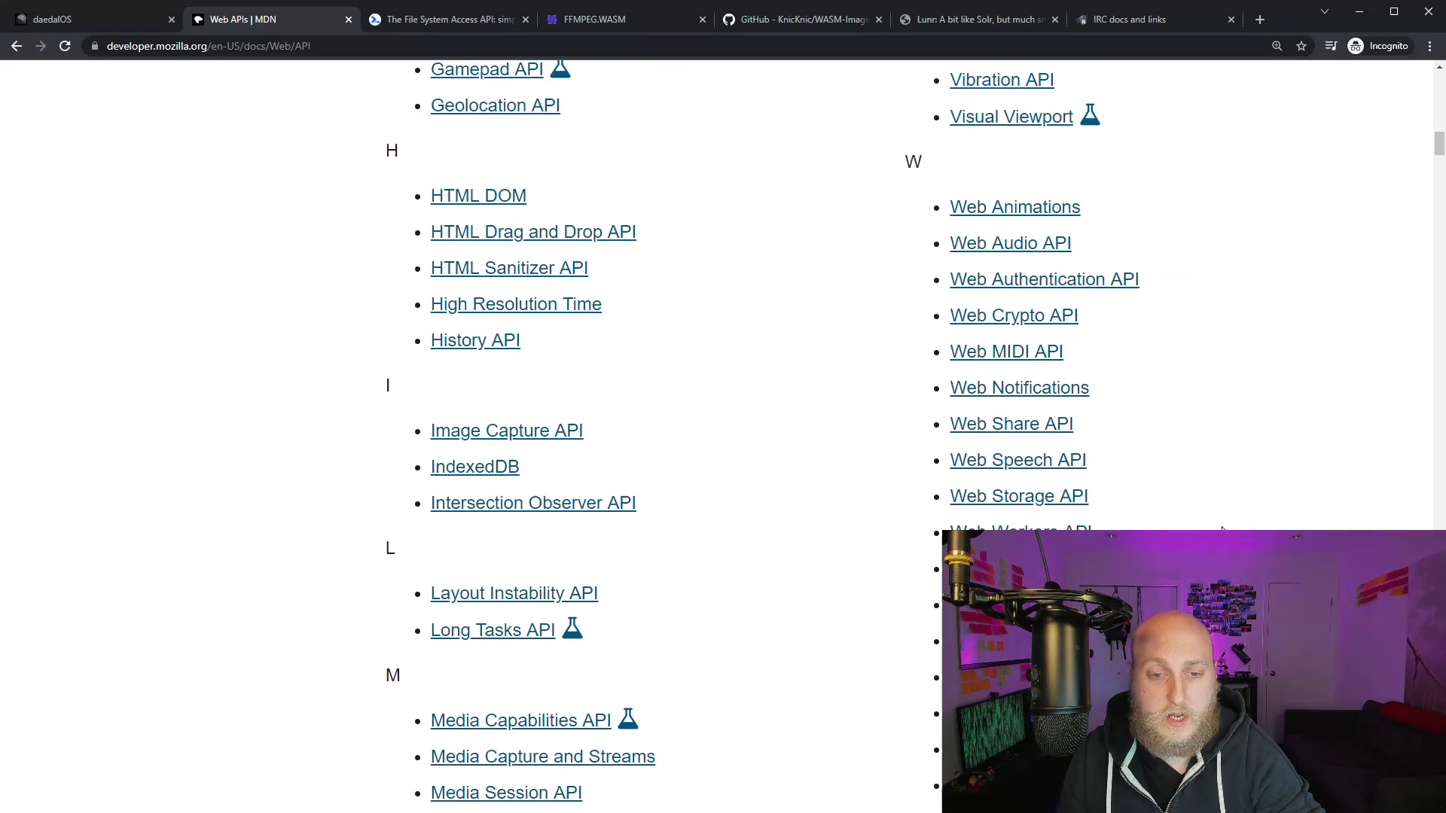
scroll(716, 600, "up", 7)
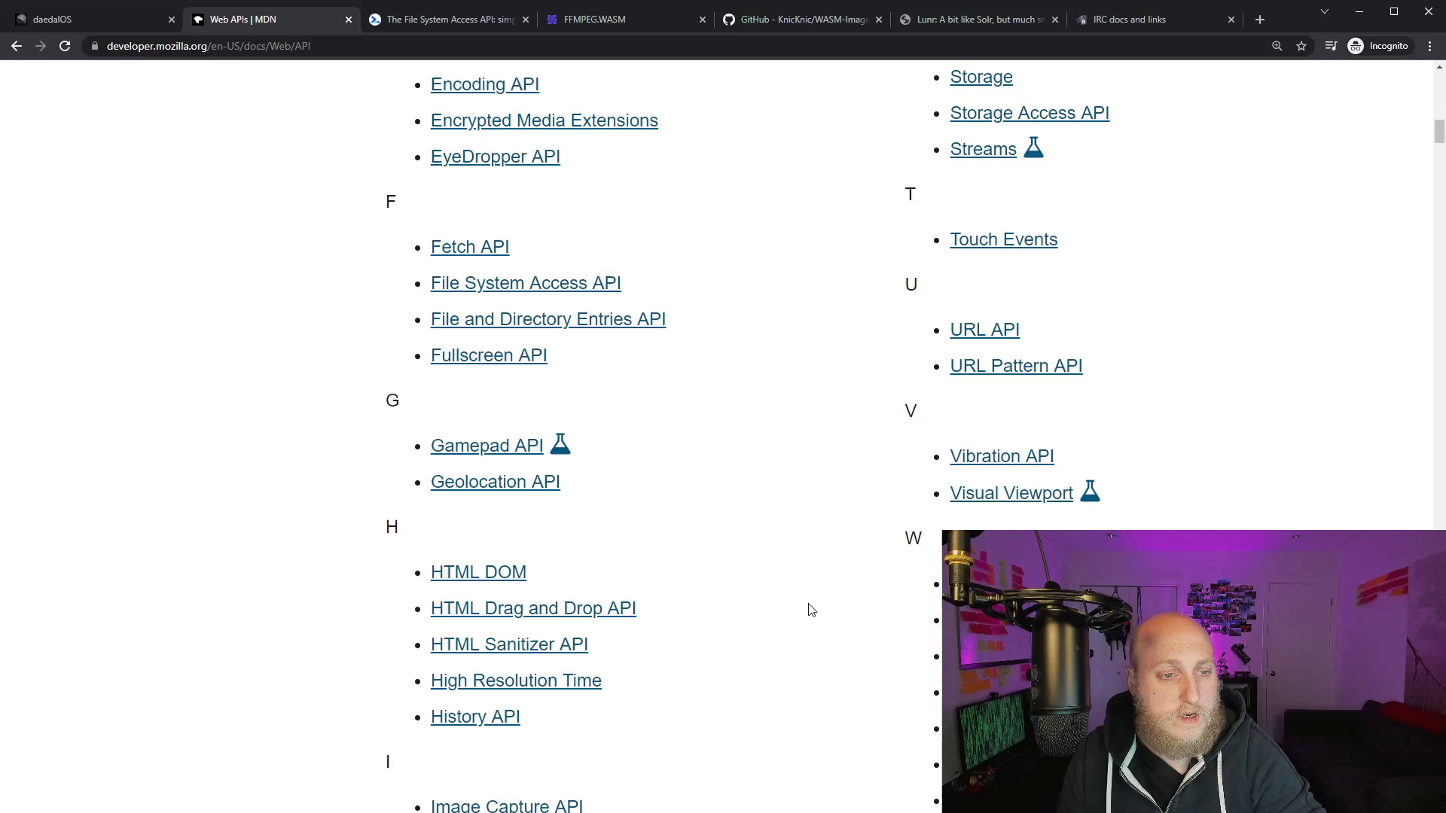
Open the File System Access API article and inspect its Safari and FileSystemHandle browser support values
left_click(567, 439)
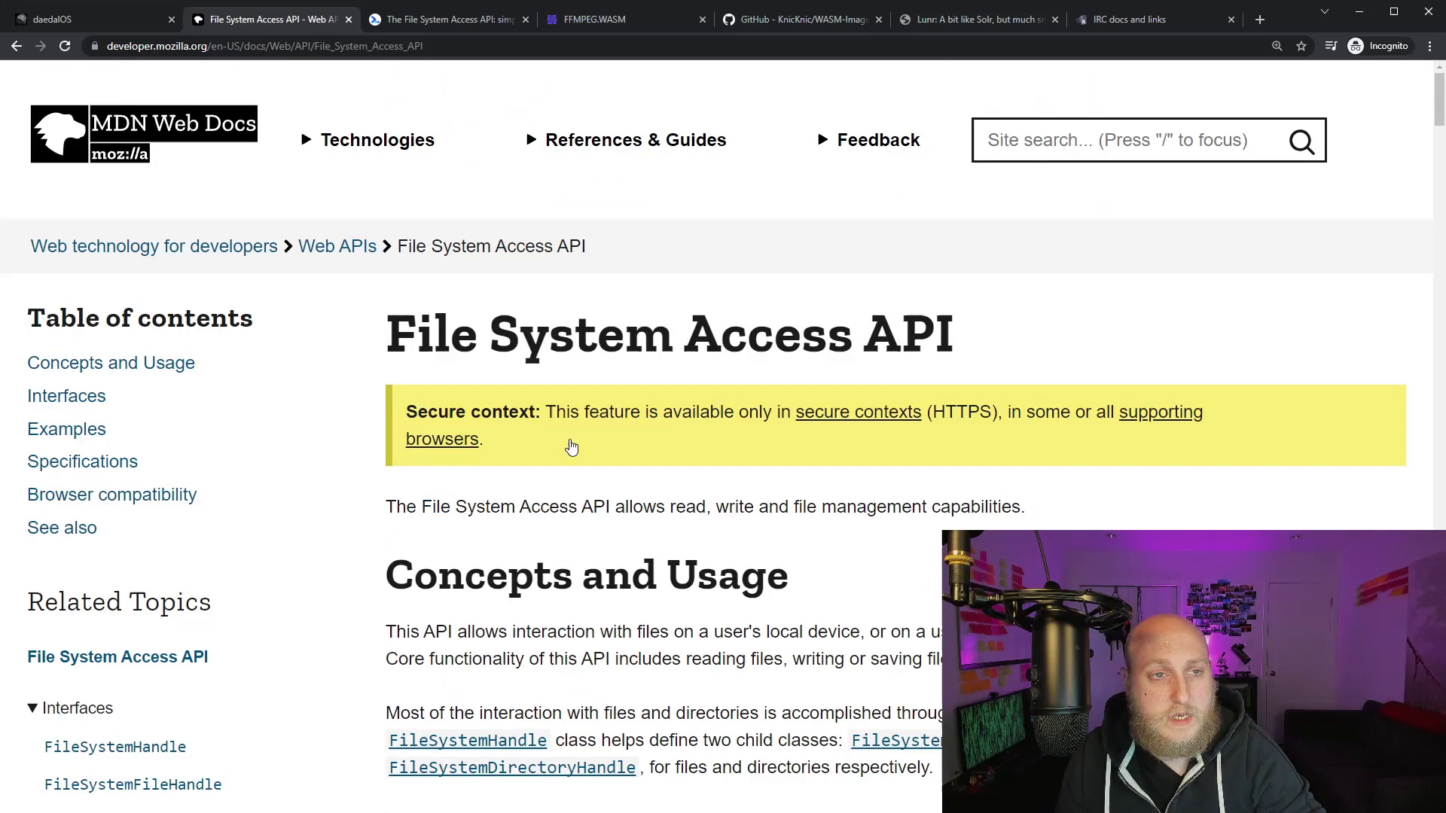
scroll(982, 355, "down", 4)
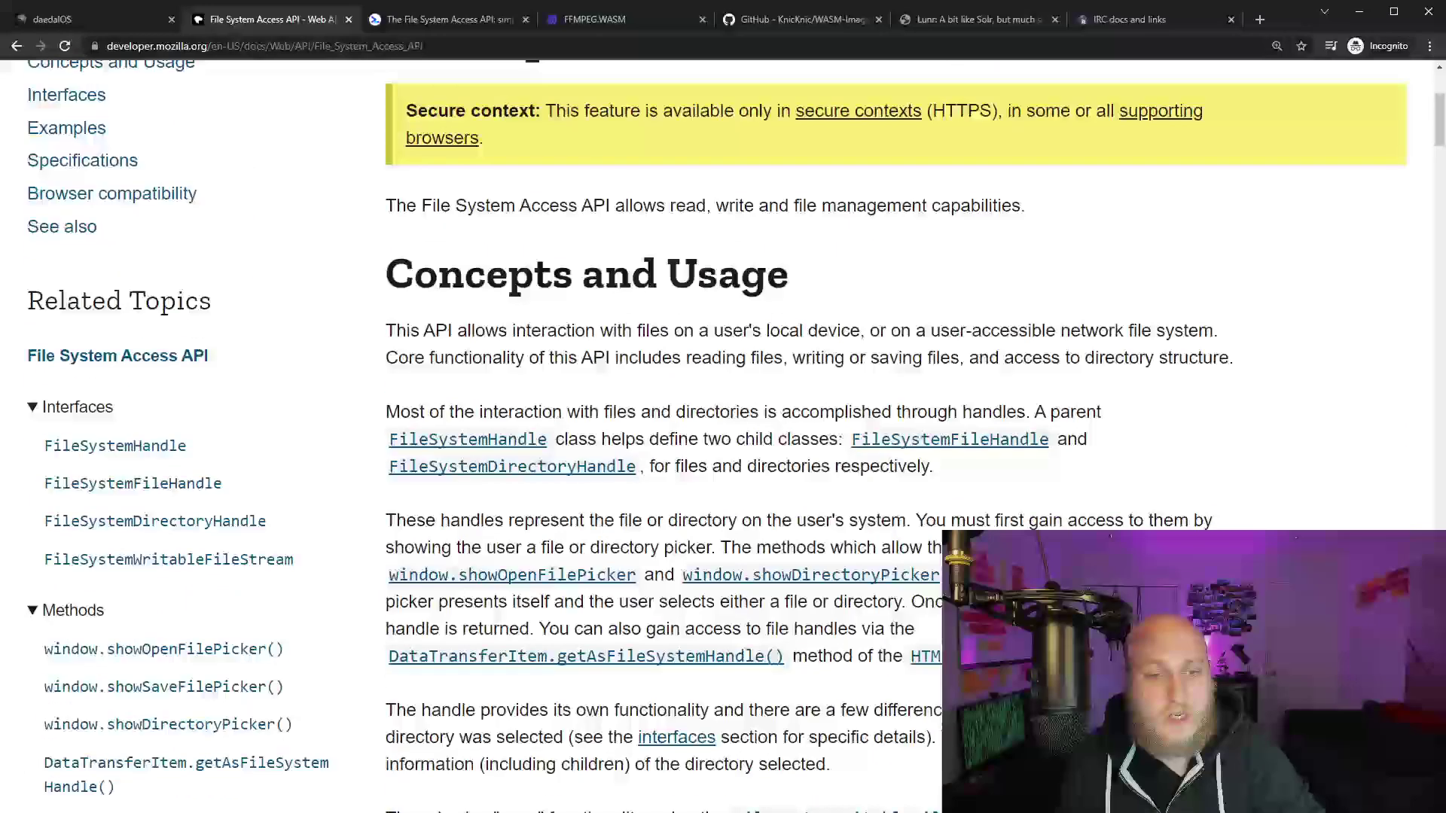
left_click_drag(1437, 128, 1411, 500)
scroll(1386, 497, "up", 5)
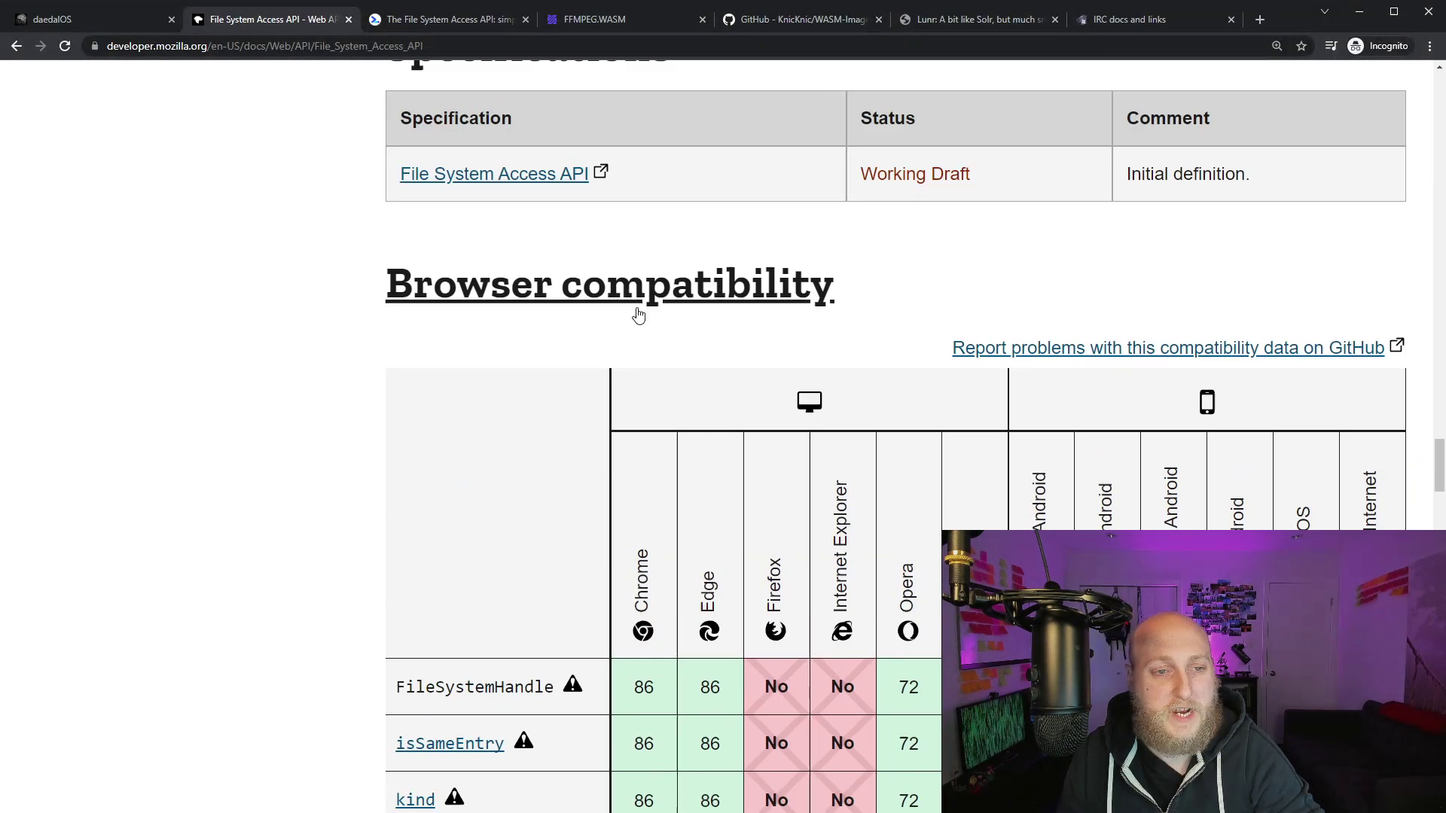
scroll(900, 281, "down", 5)
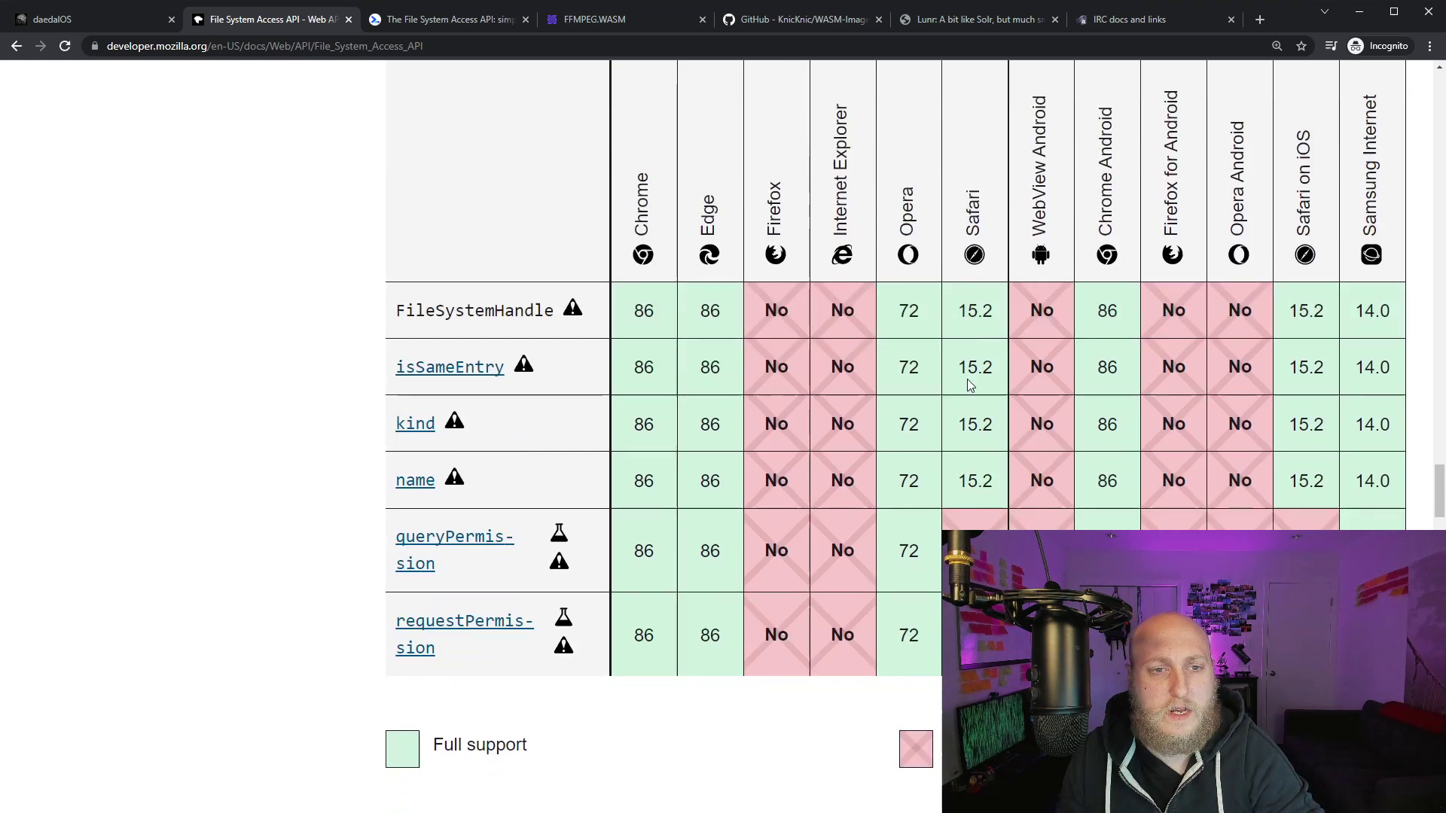
left_click_drag(955, 241, 987, 455)
left_click(986, 455)
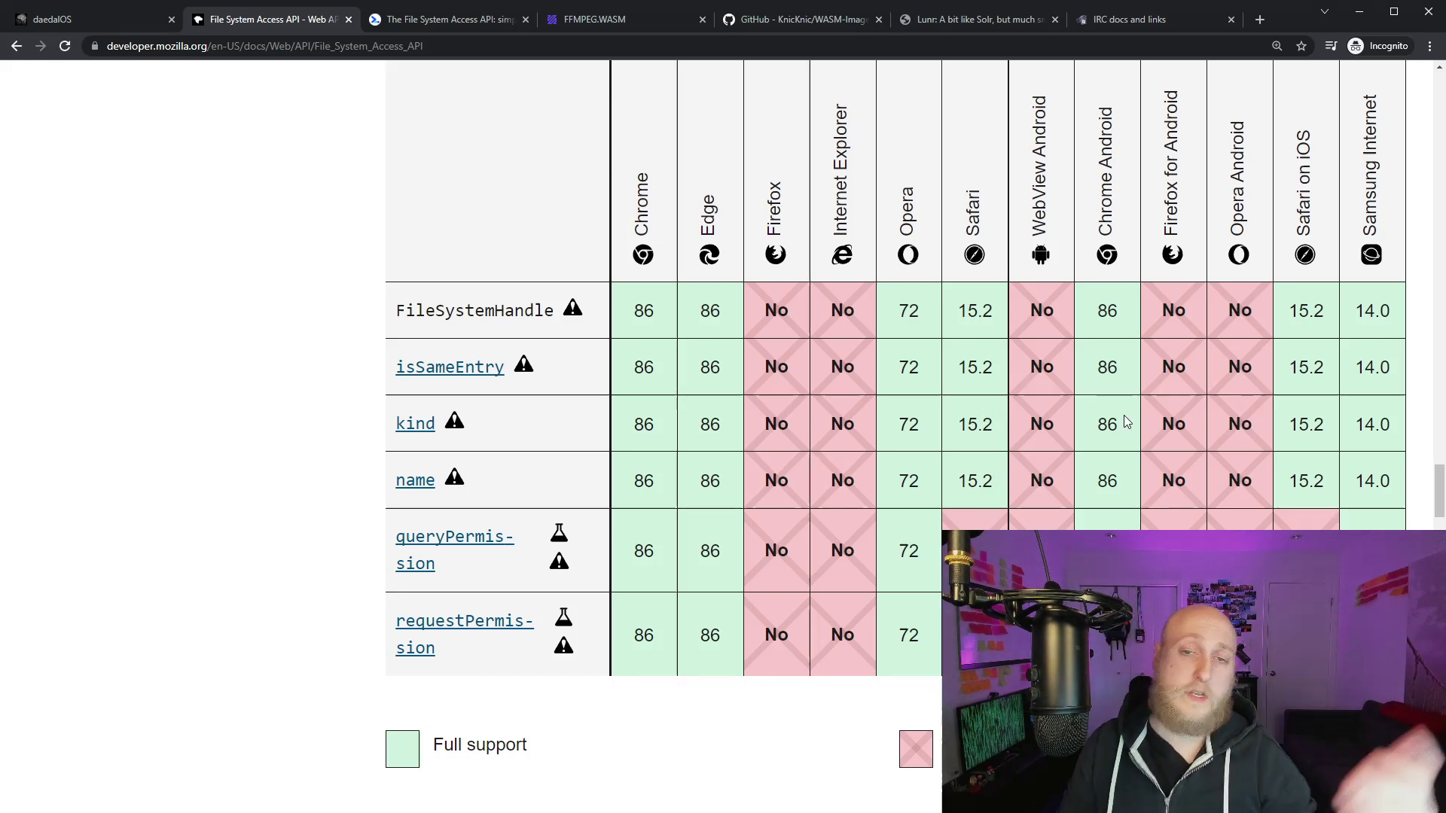
left_click_drag(736, 280, 776, 309)
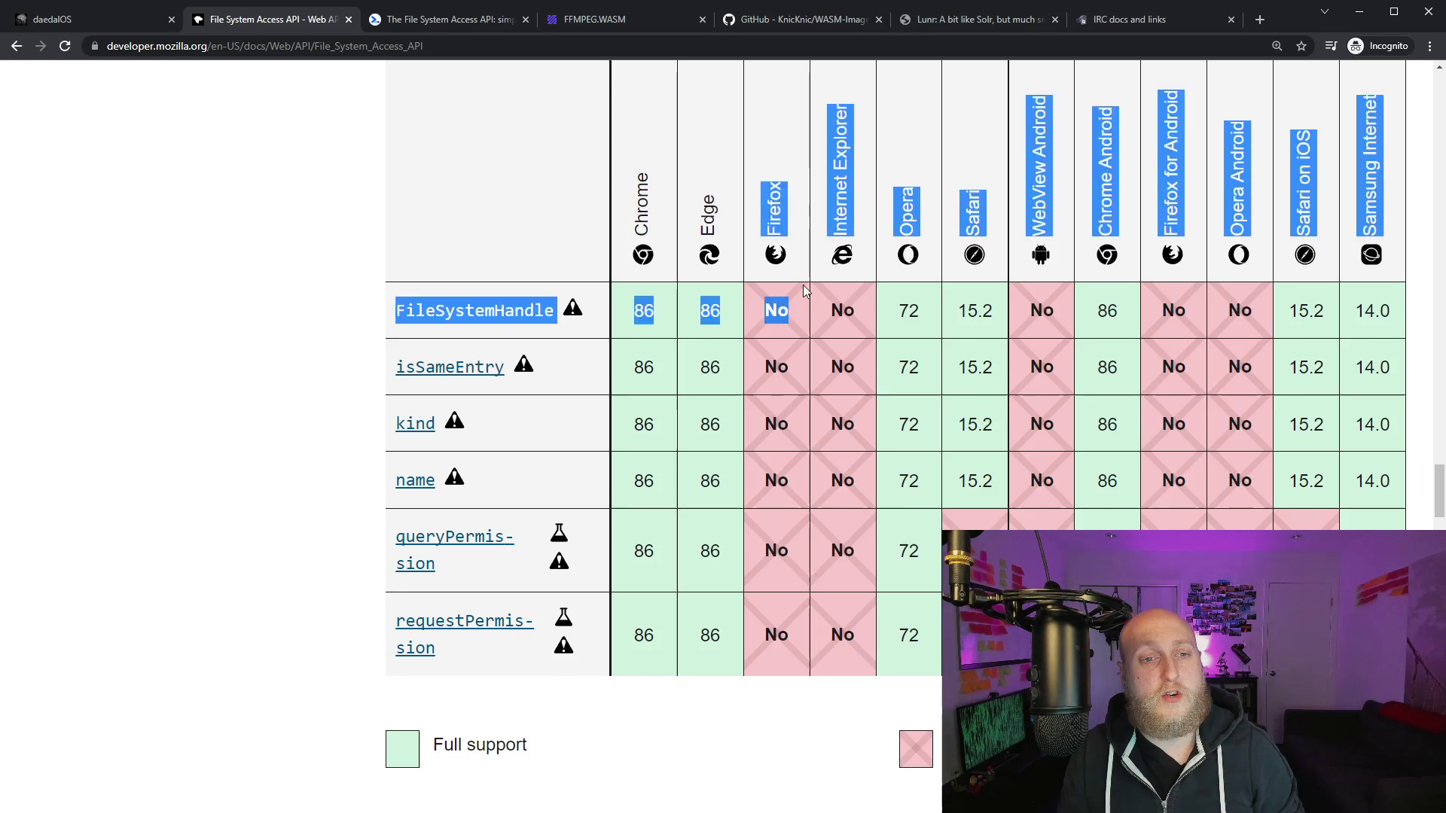
left_click(867, 302)
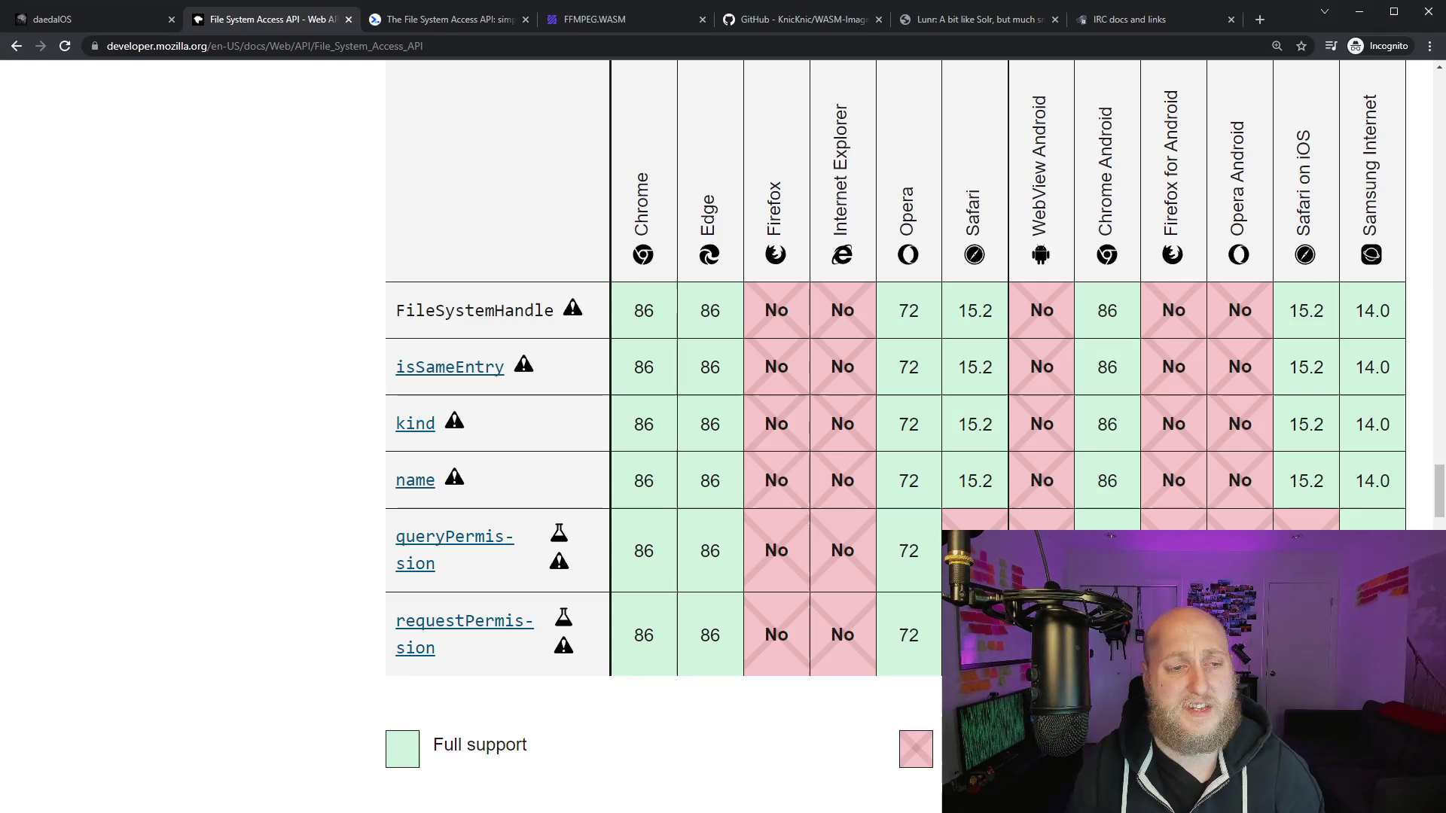
Switch to the web.dev File System Access article and dismiss its cookie notice
scroll(758, 168, "up", 20)
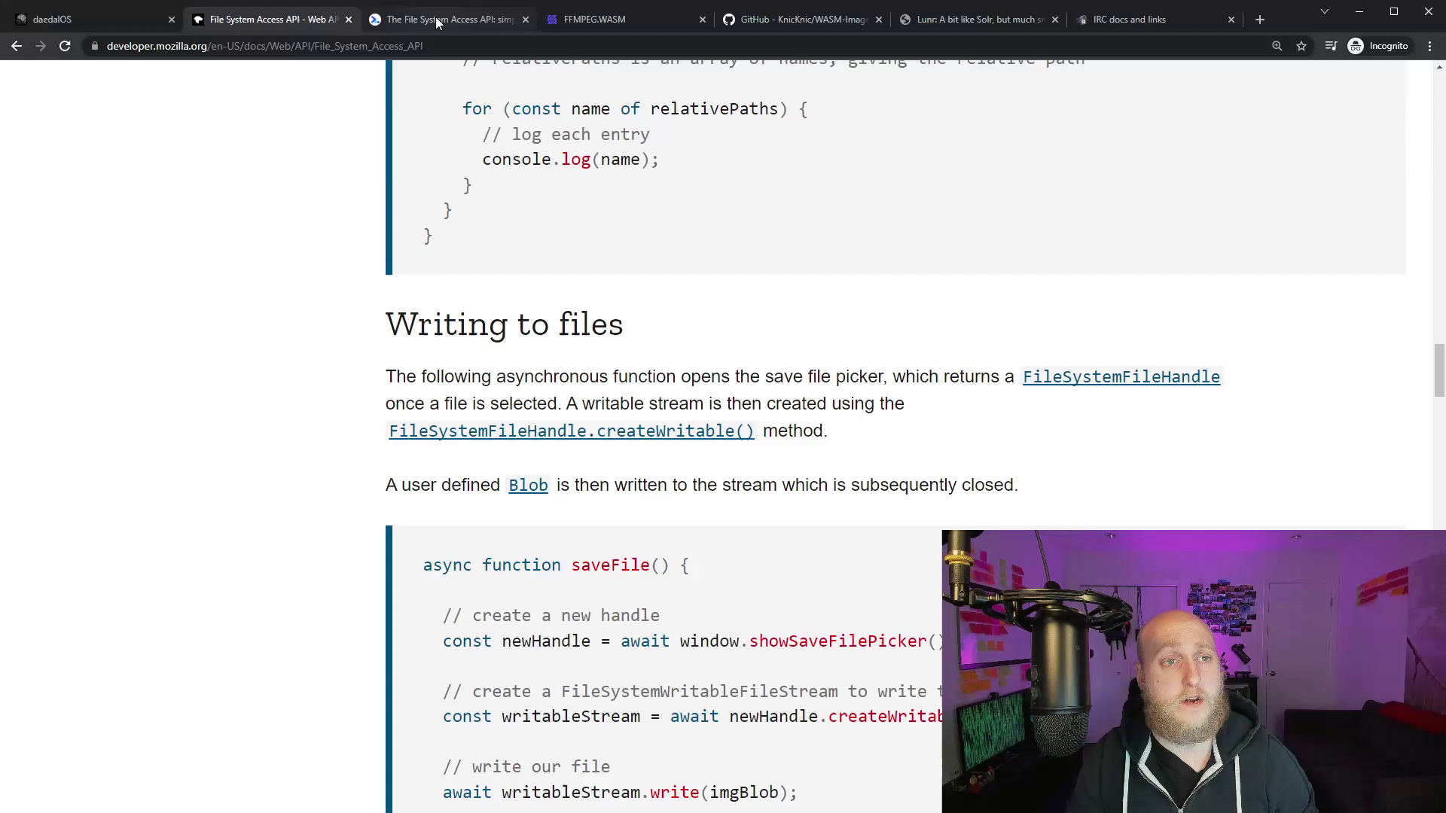
left_click(471, 19)
left_click(206, 753)
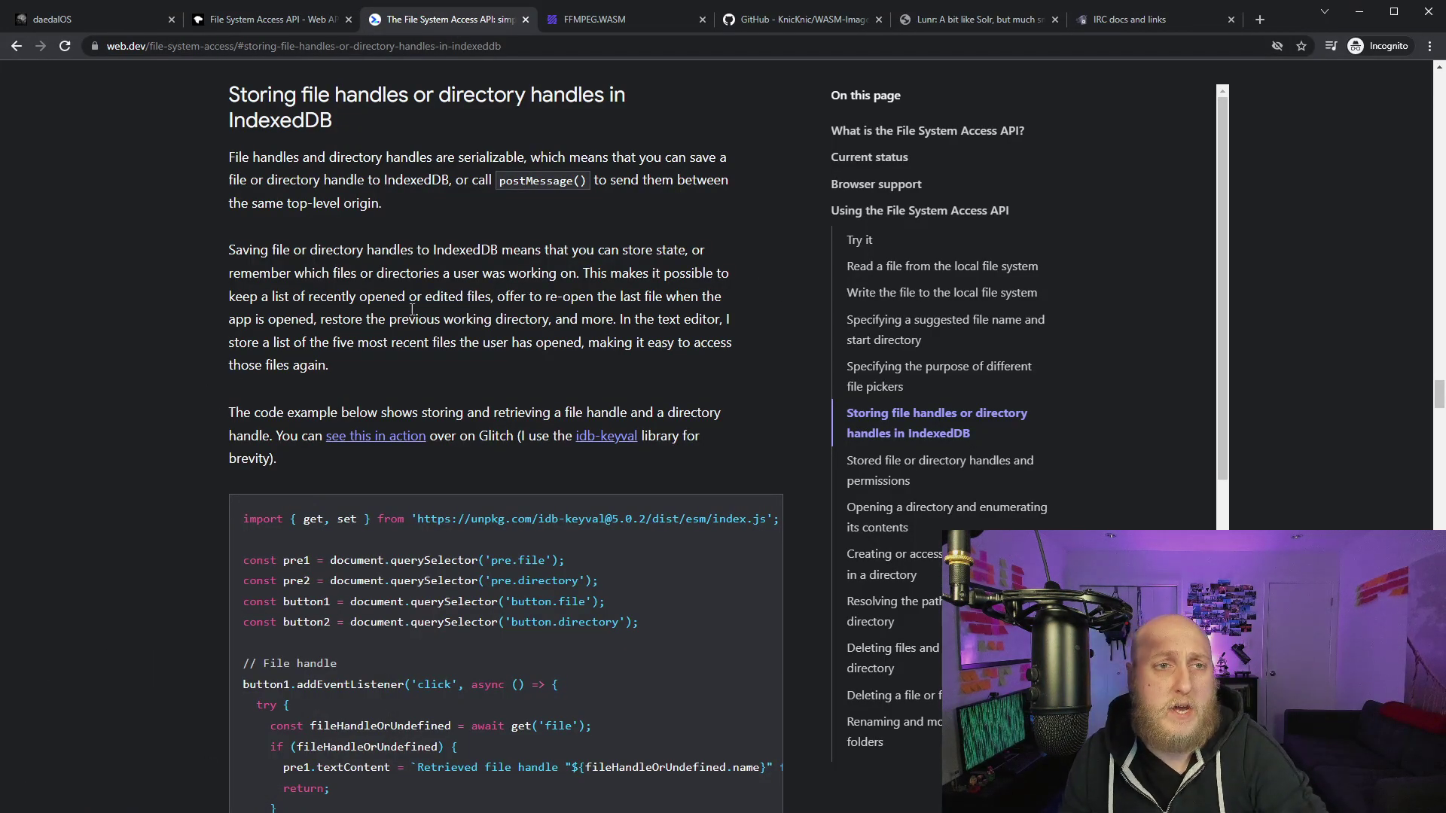
Map a local directory onto the daedalOS desktop and allow the site to view its files
left_click(53, 18)
right_click(419, 218)
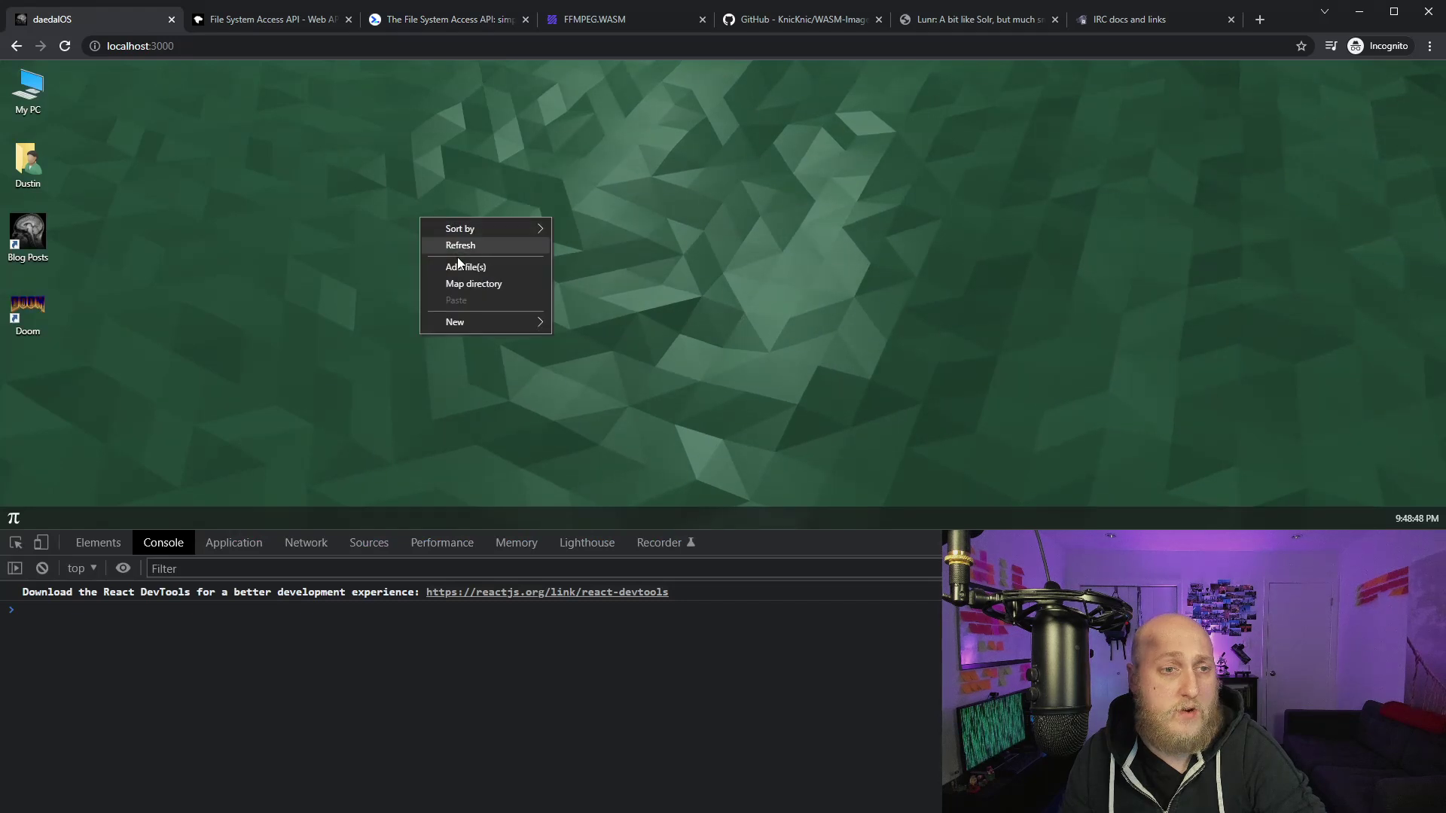
left_click(480, 284)
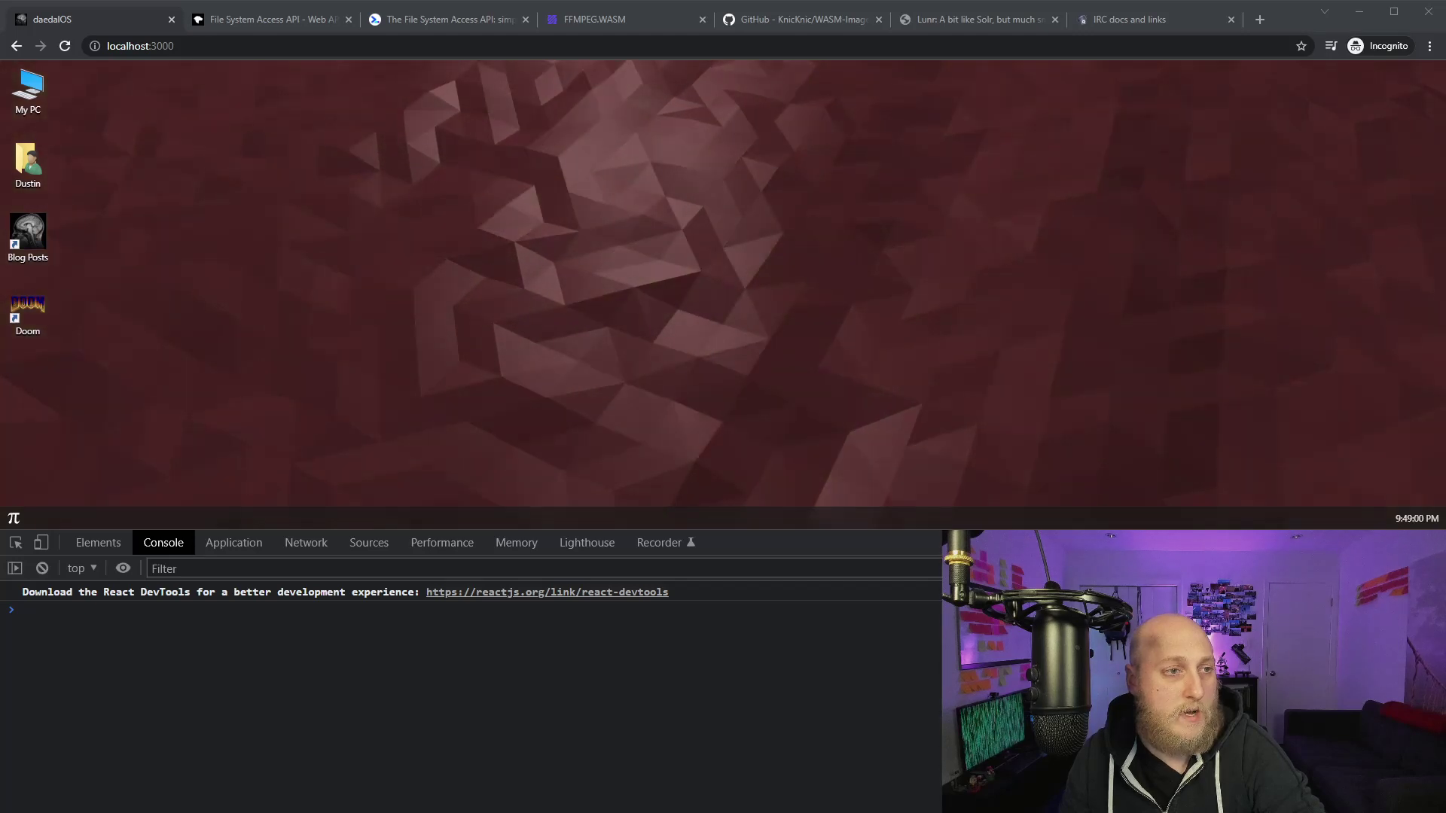
left_click(526, 334)
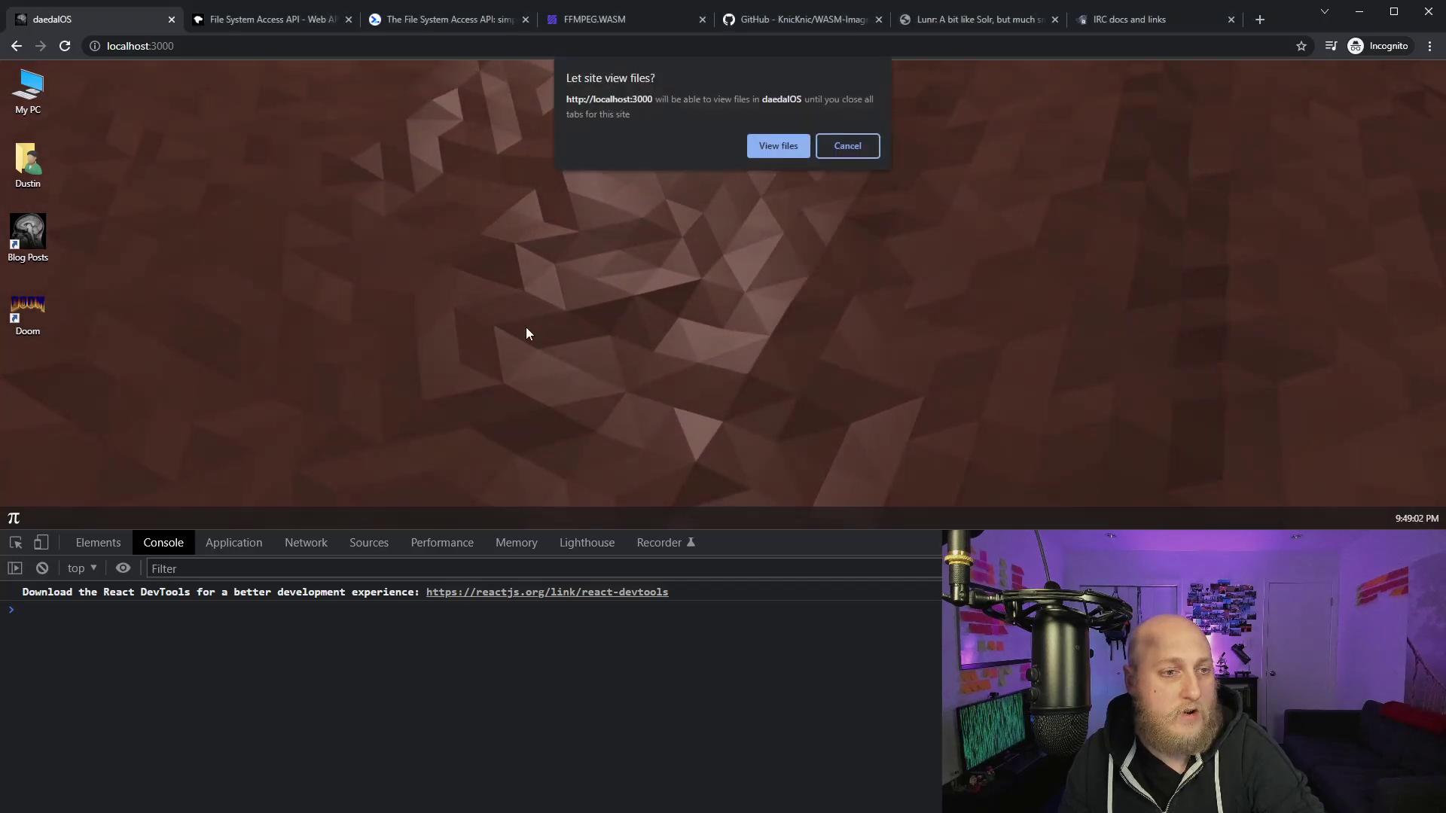
left_click(770, 146)
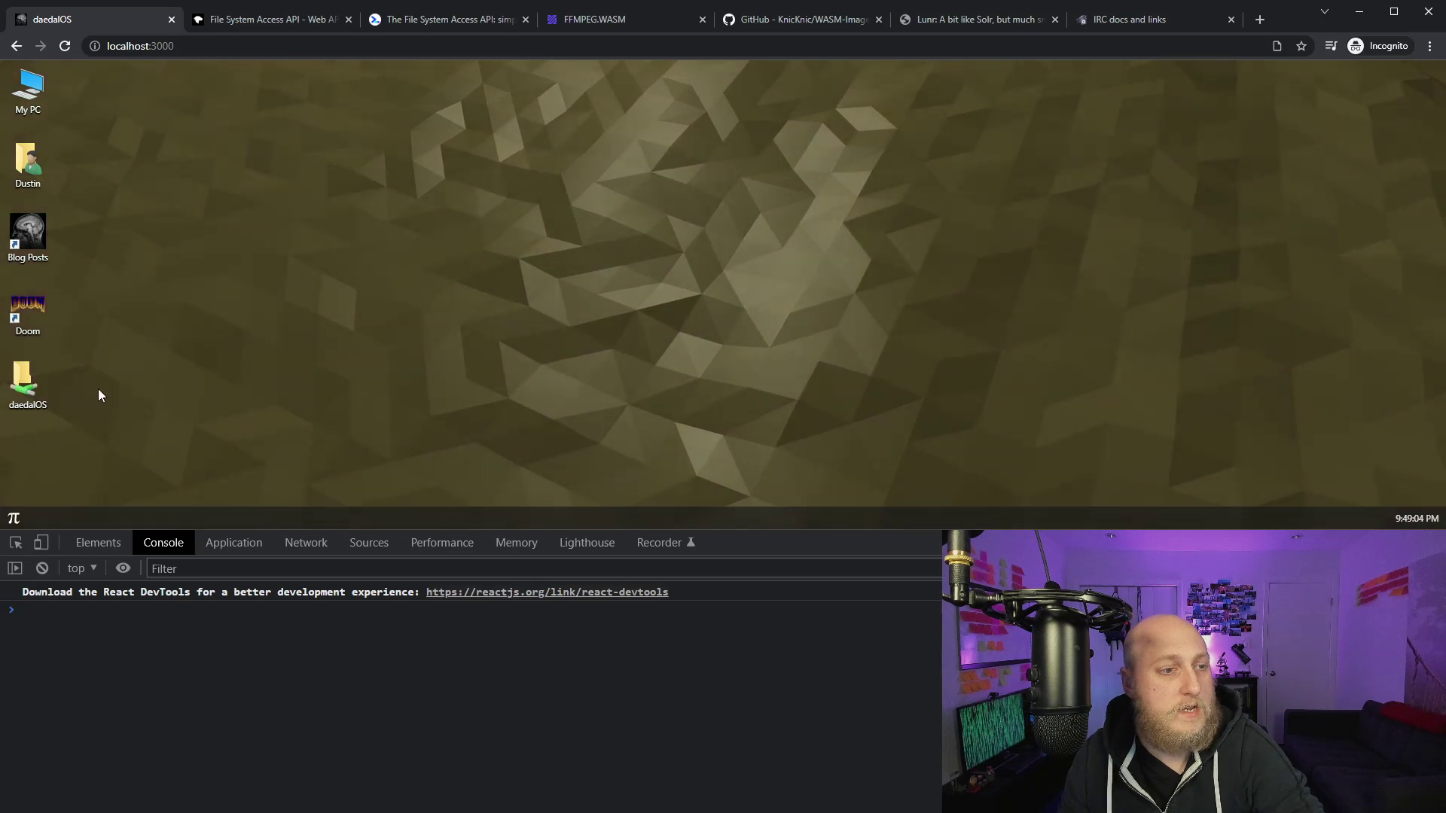
Open the mapped daedalOS folder in a file explorer window, enlarging and repositioning it
double_click(28, 380)
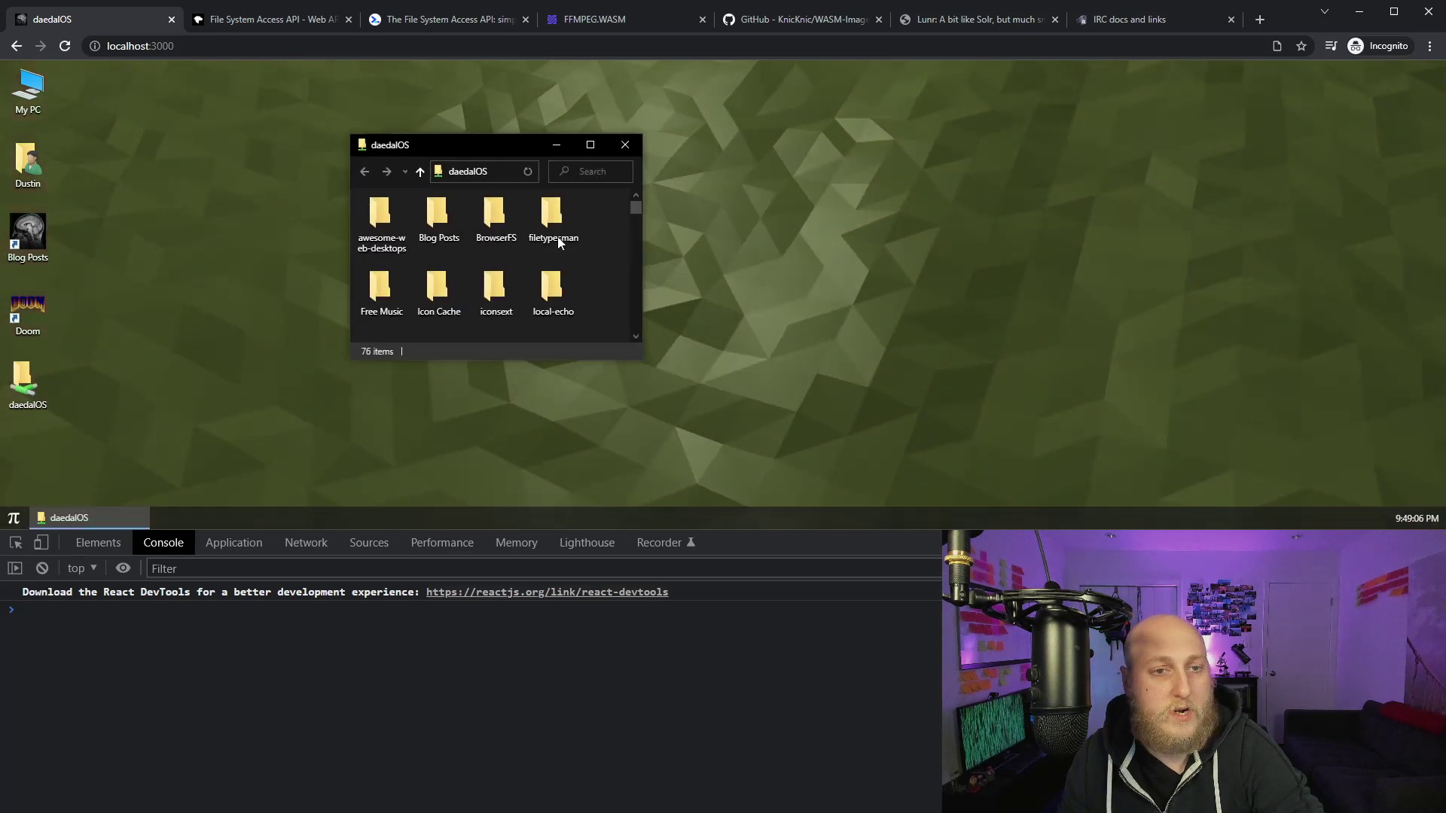
left_click_drag(842, 446, 1023, 443)
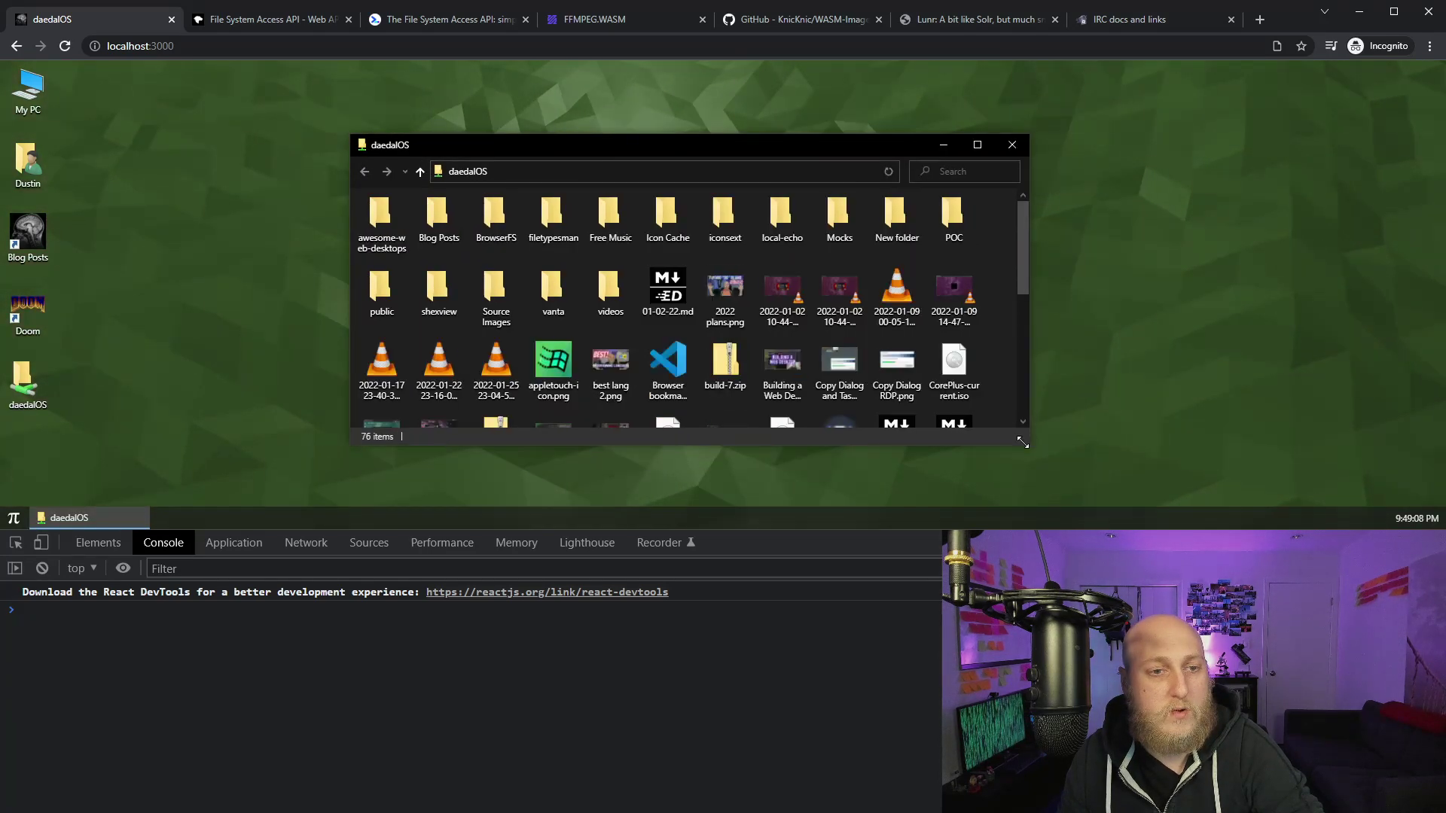
scroll(1031, 277, "down", 3)
scroll(1030, 243, "up", 3)
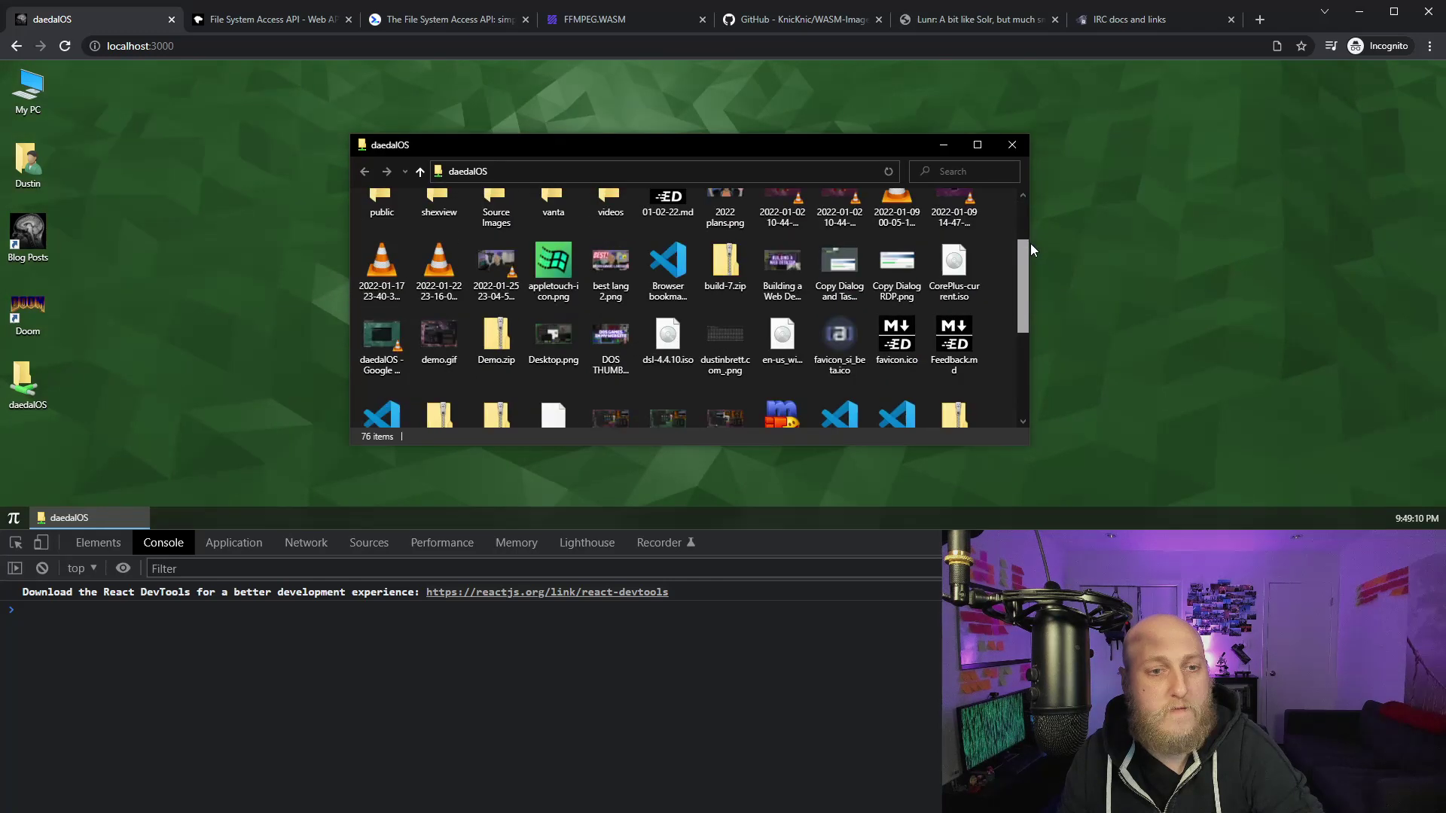
left_click_drag(791, 157, 773, 125)
Glance at the MDN File System Access API tab, then go back to daedalOS
left_click(286, 11)
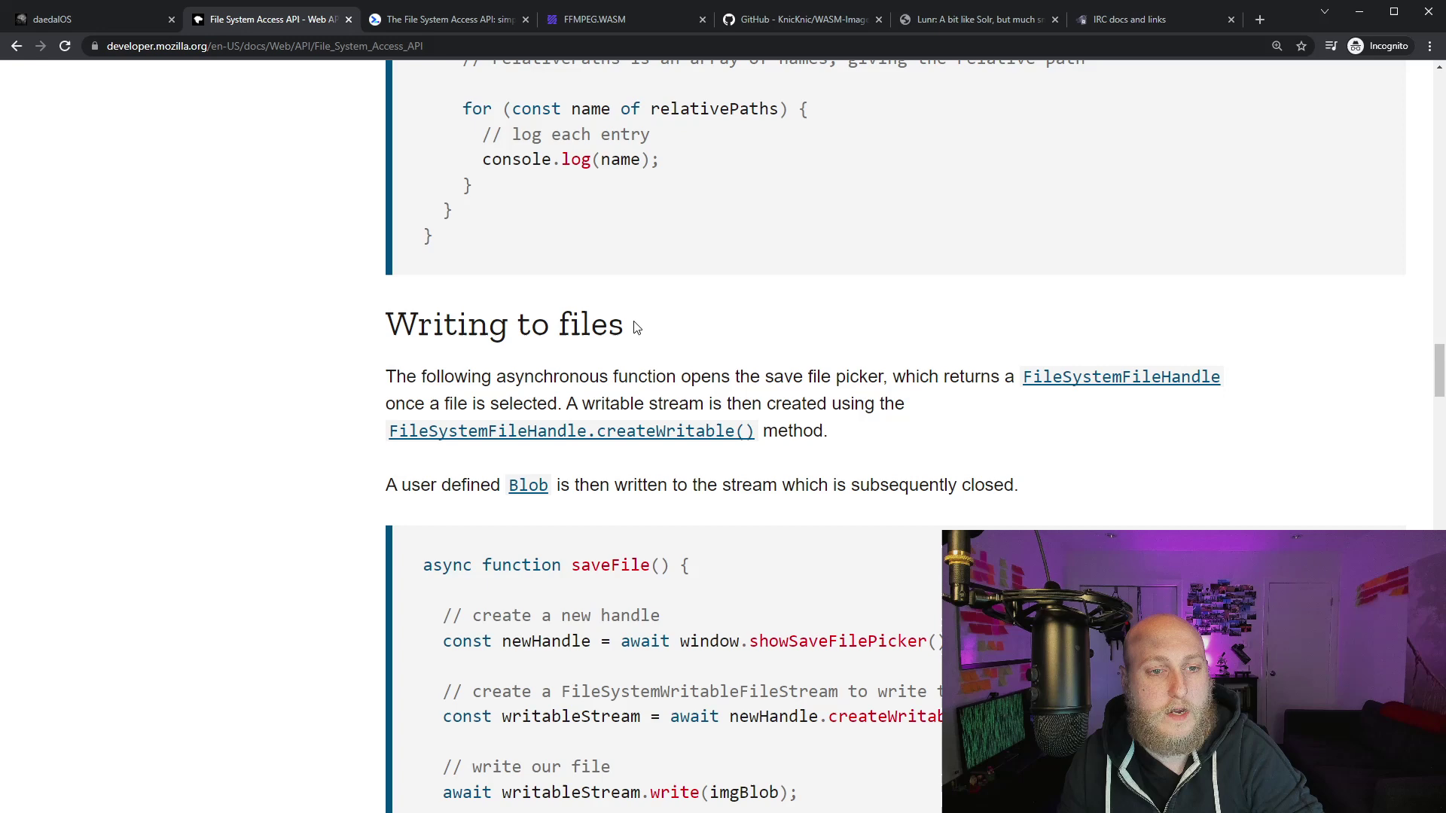
scroll(636, 326, "up", 8)
left_click(101, 21)
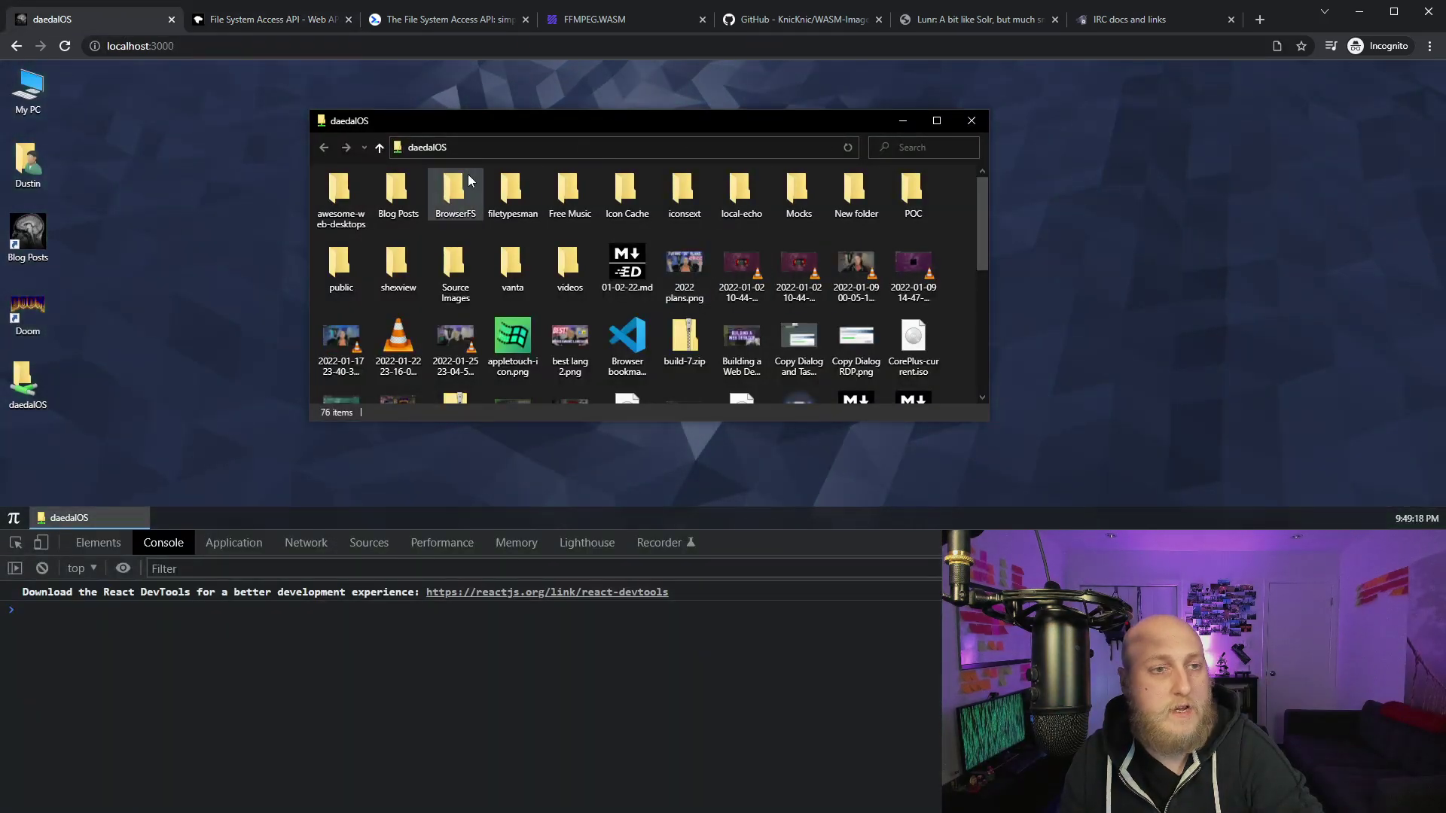
Close the folder window, reload the daedalOS page, and reopen the daedalOS folder
left_click(971, 121)
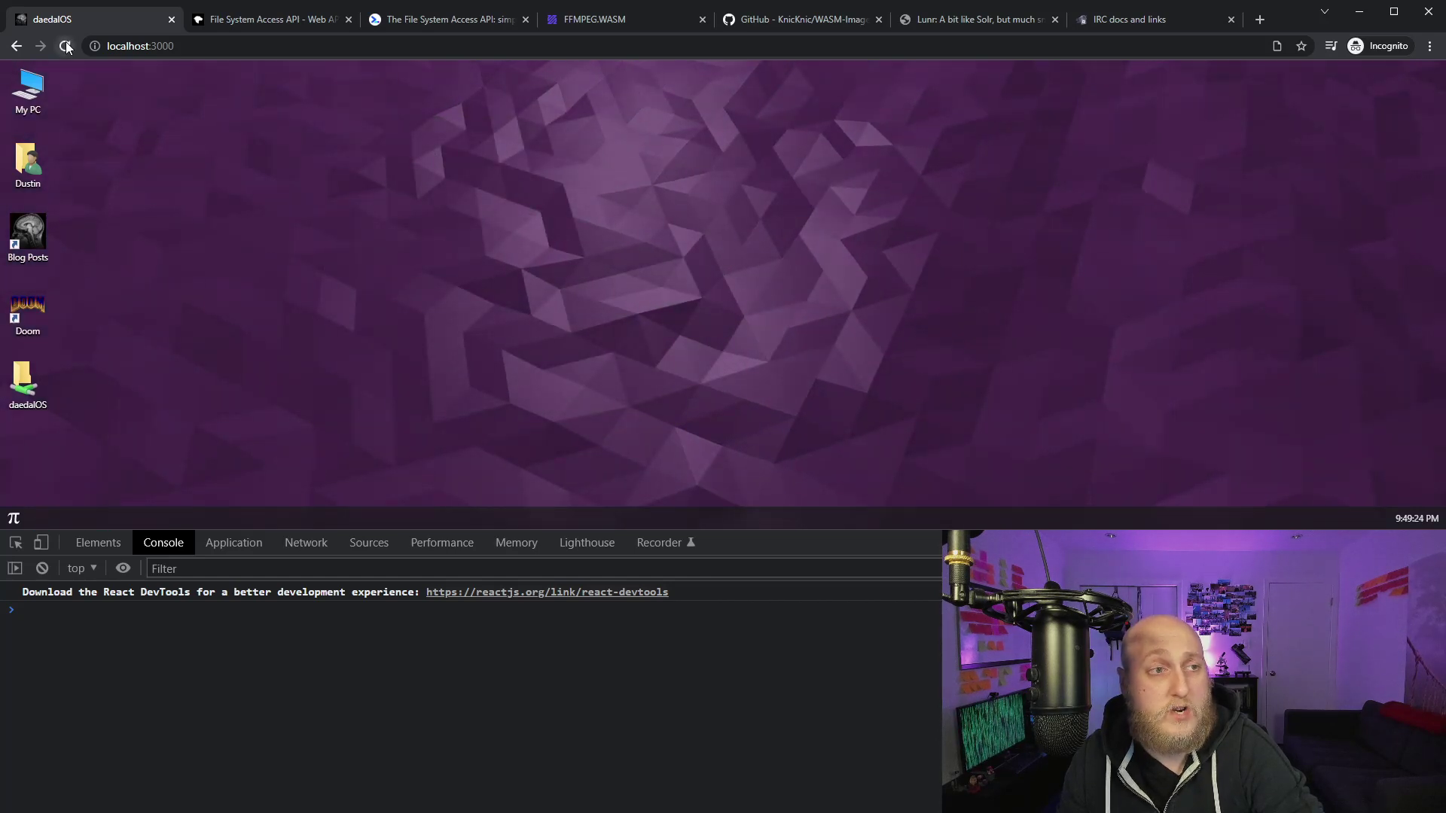
left_click(66, 46)
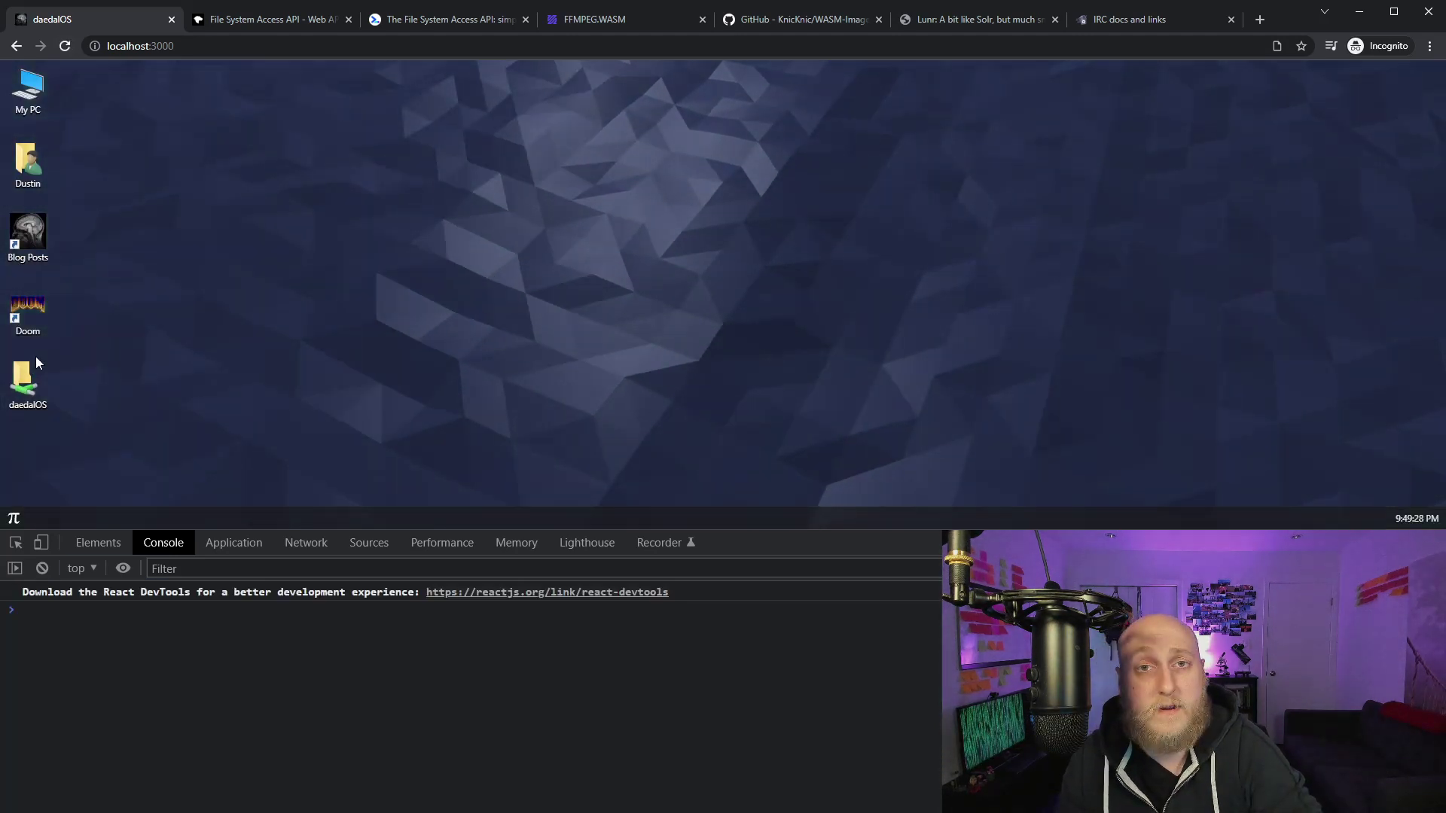
right_click(24, 400)
left_click(106, 436)
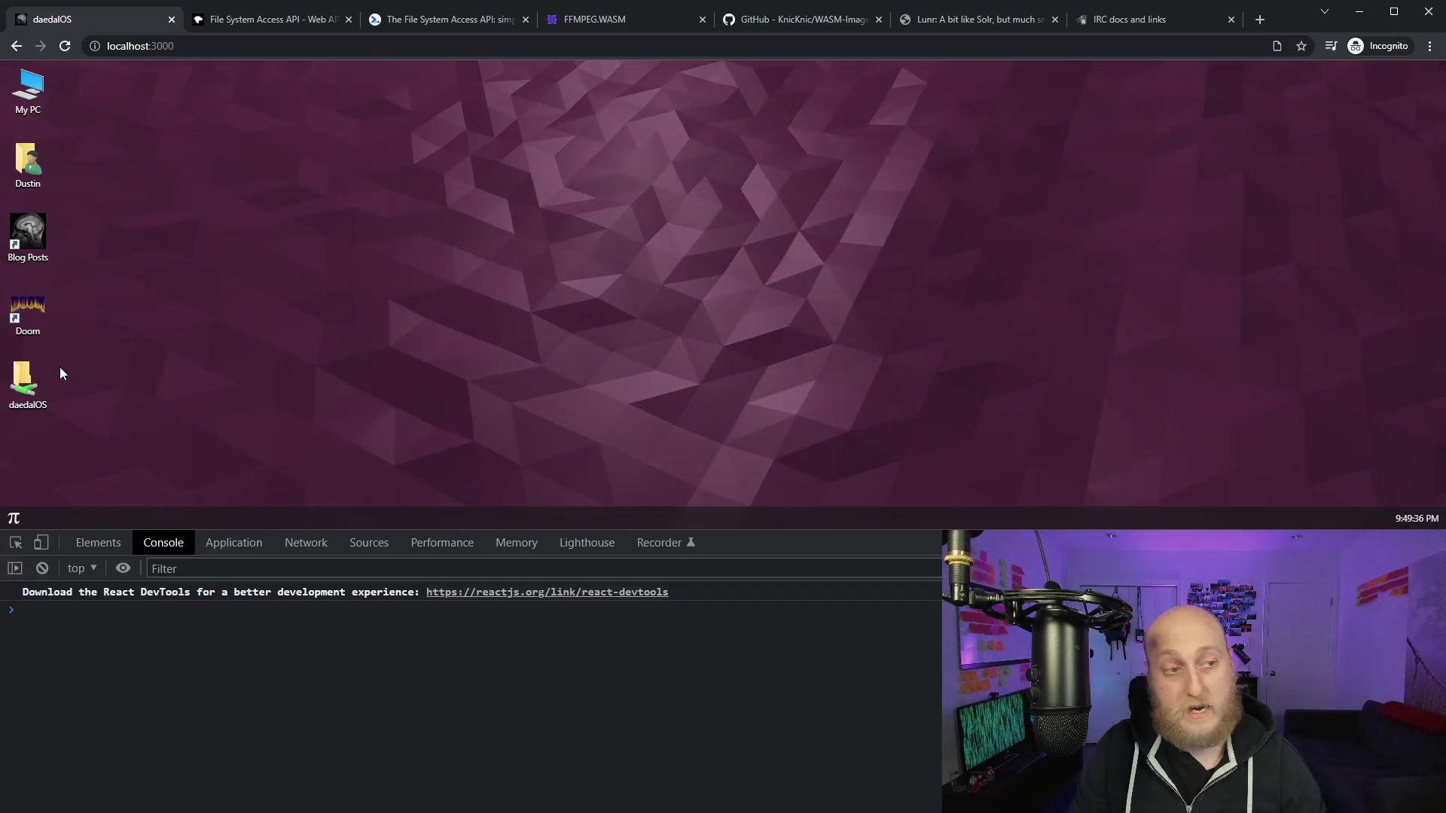
double_click(25, 383)
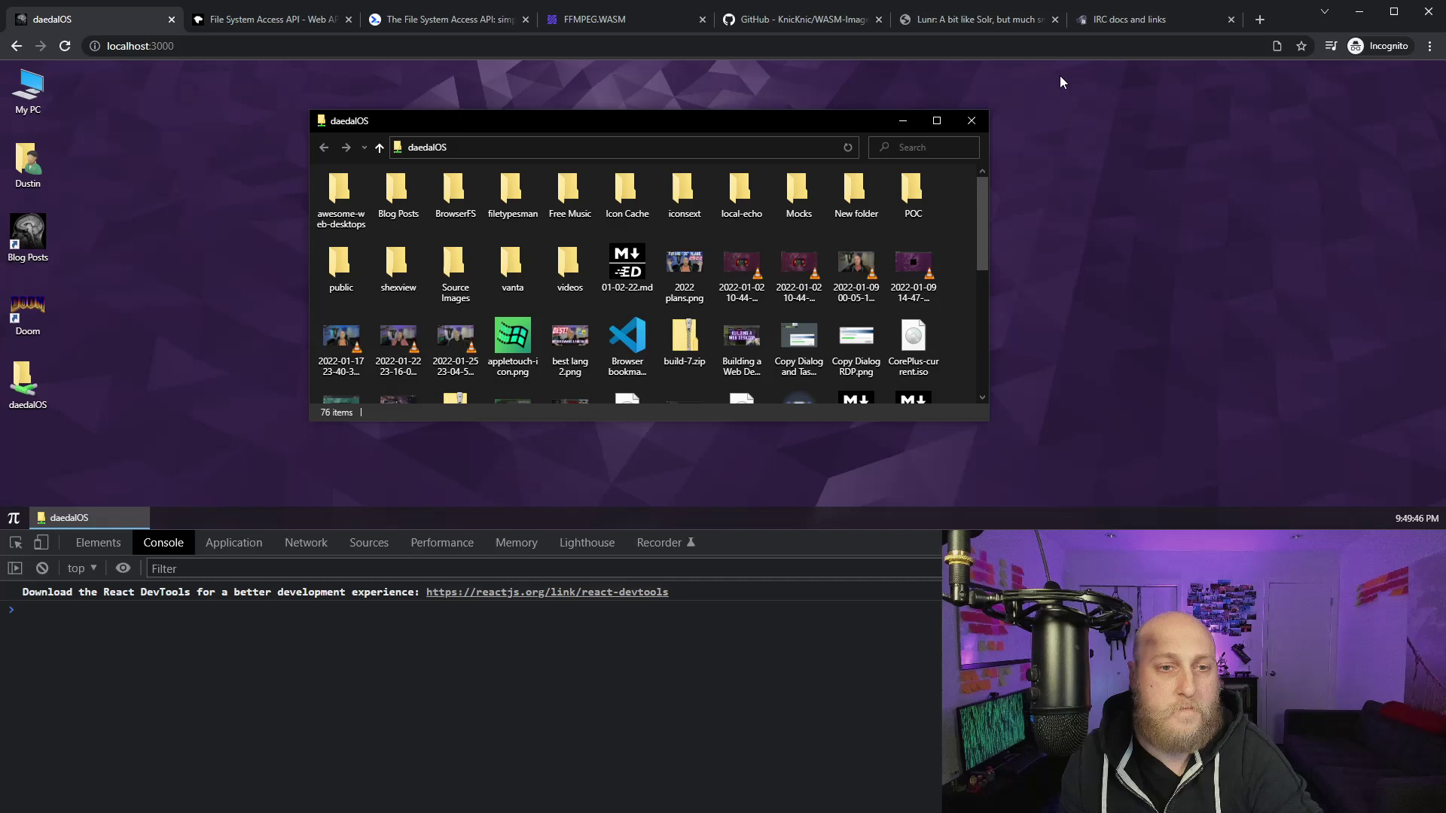
left_click_drag(566, 125, 485, 138)
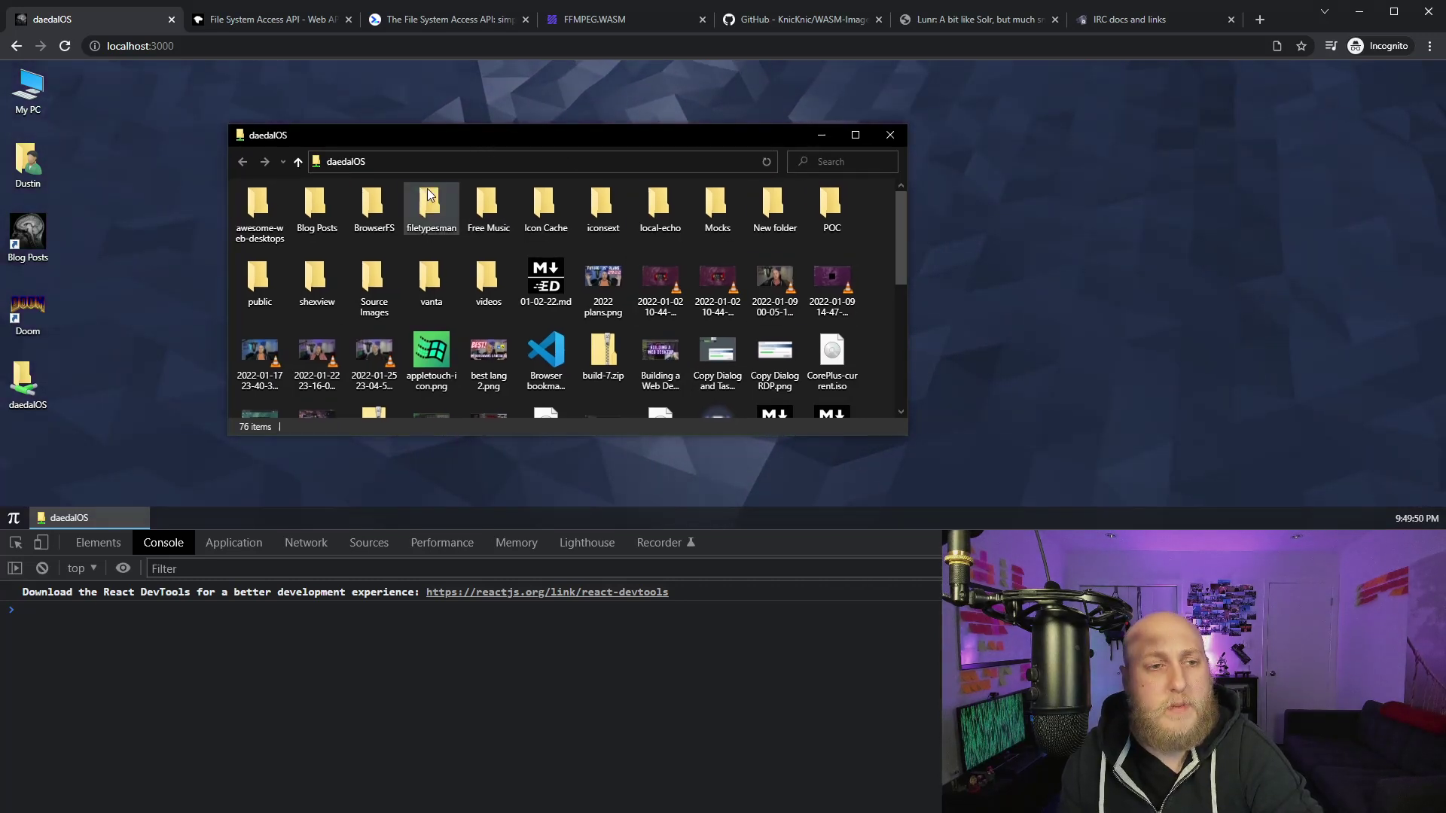
Reload daedalOS again, reopen the daedalOS folder, close it, and reload once more
left_click(65, 45)
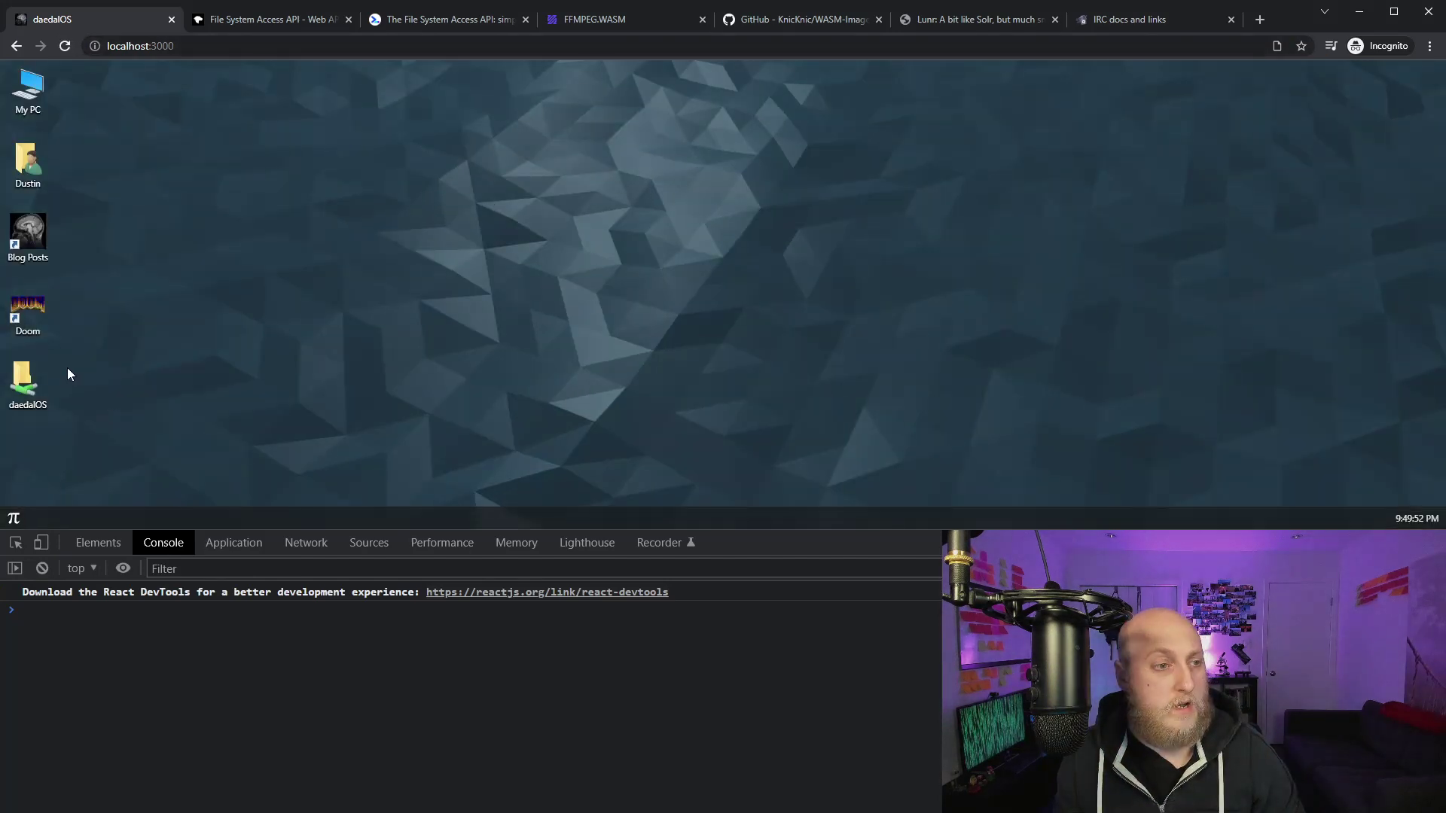
double_click(36, 383)
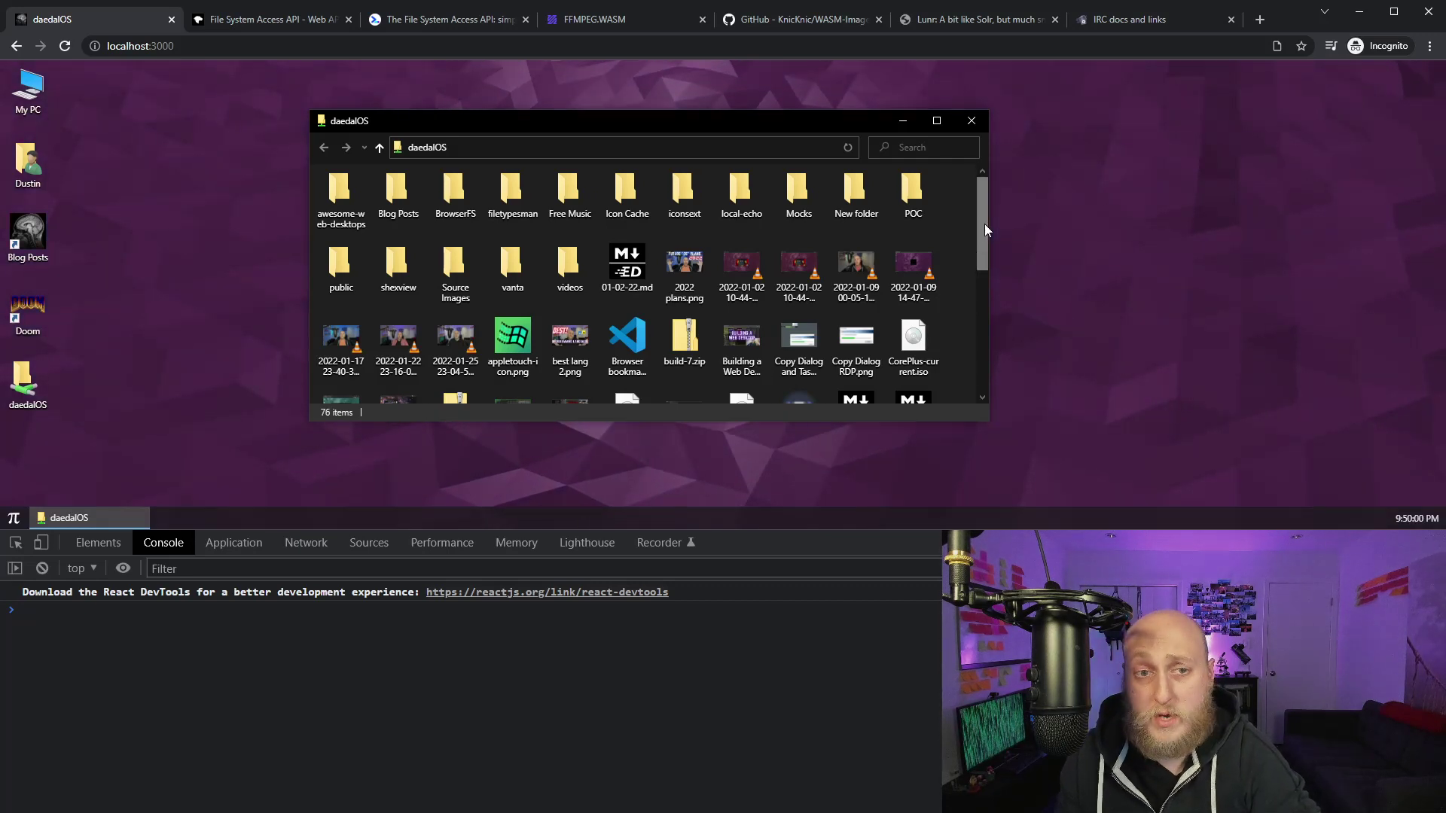
left_click(979, 121)
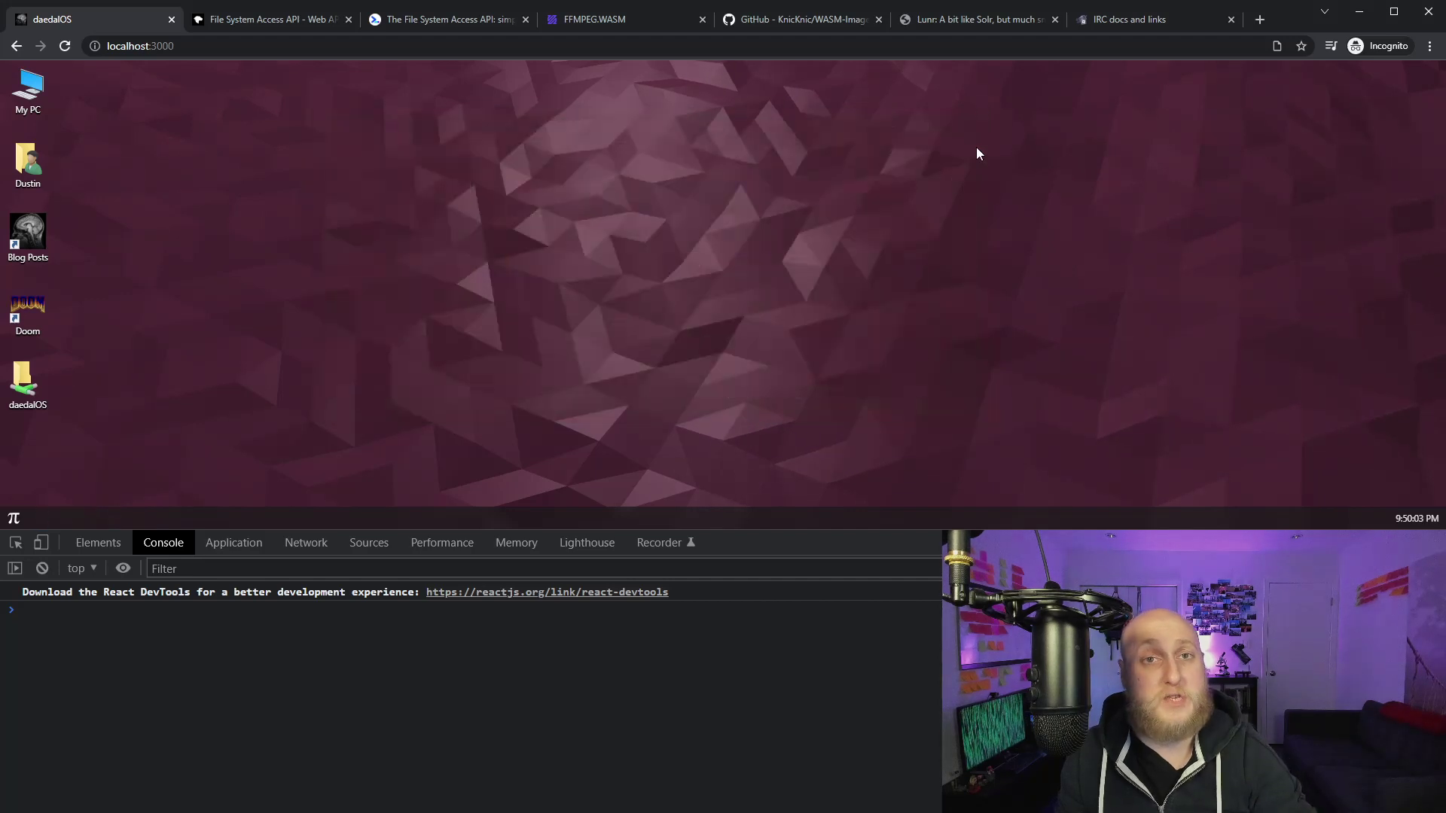
left_click(68, 44)
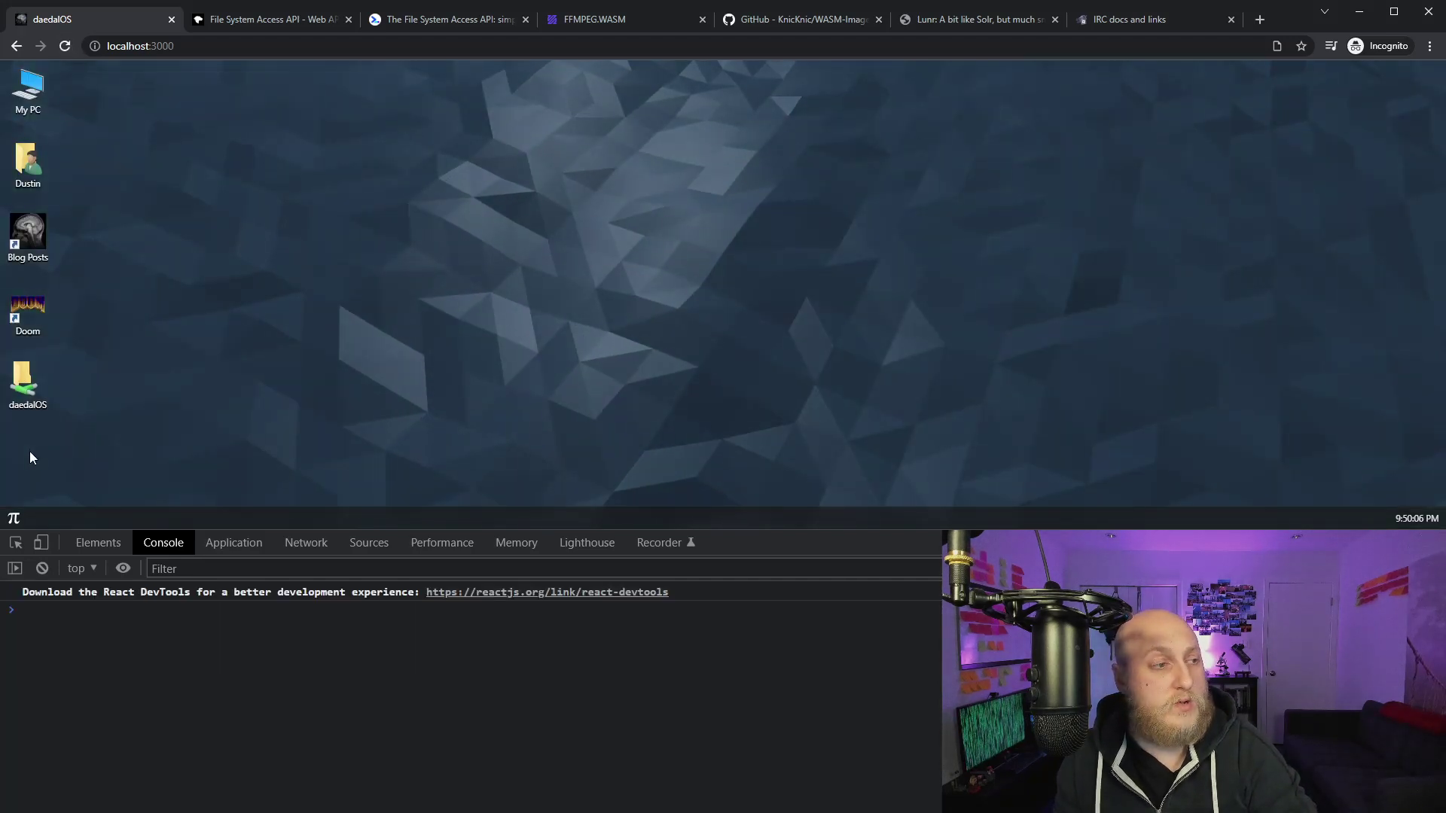
Close the MDN and web.dev File System Access API tabs
left_click(307, 24)
left_click(136, 20)
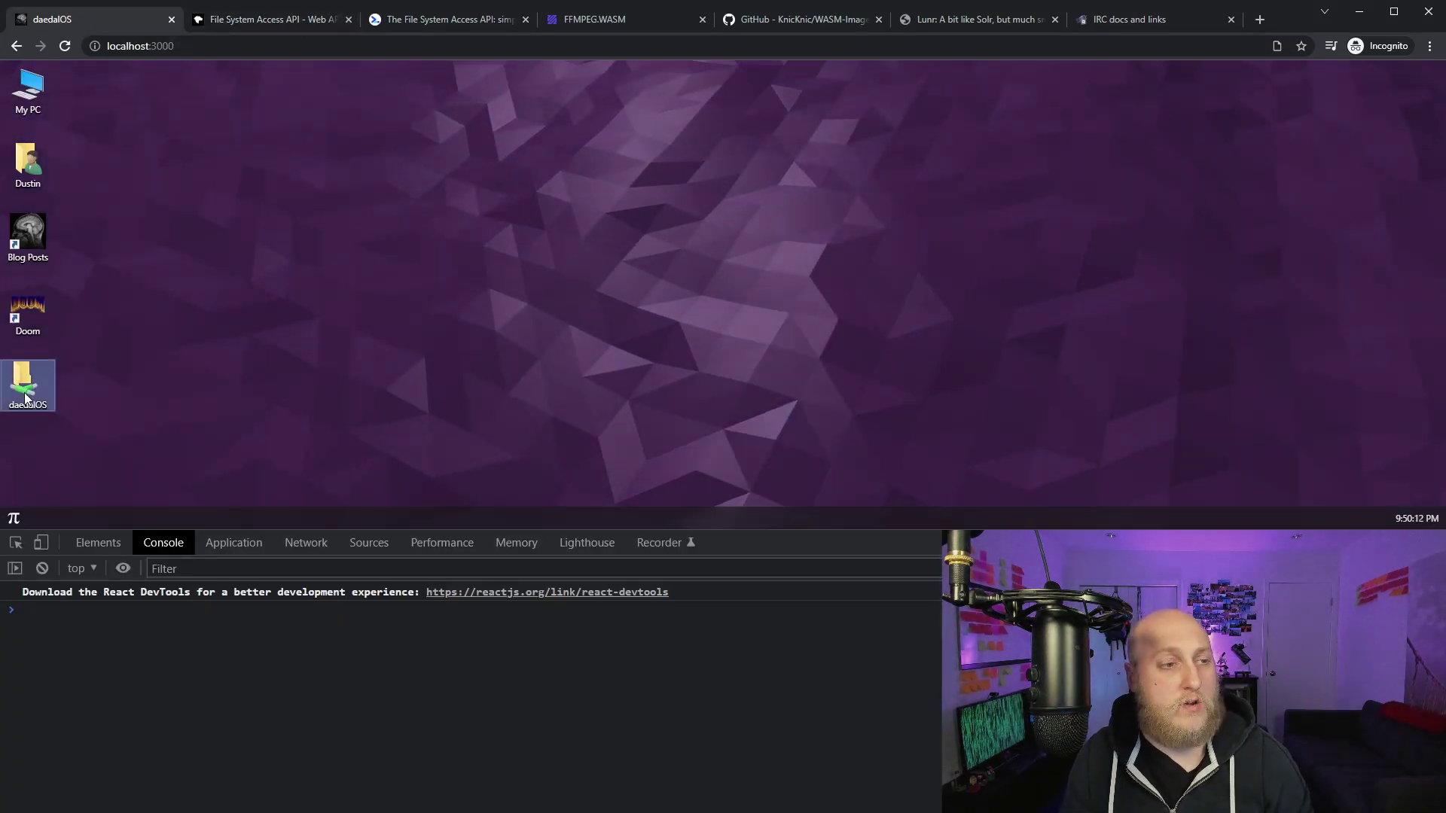
left_click(269, 18)
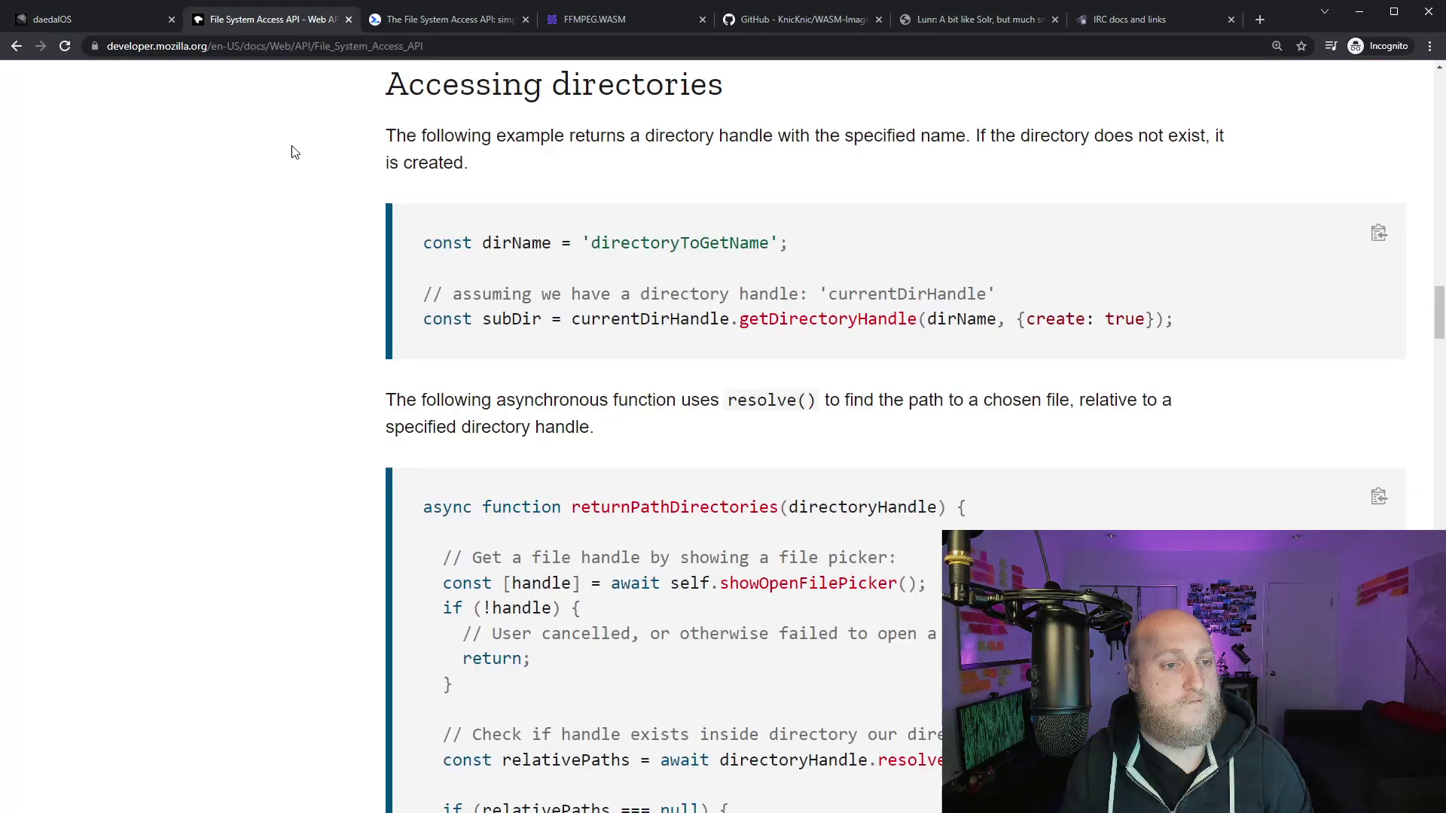
left_click(93, 16)
left_click(301, 22)
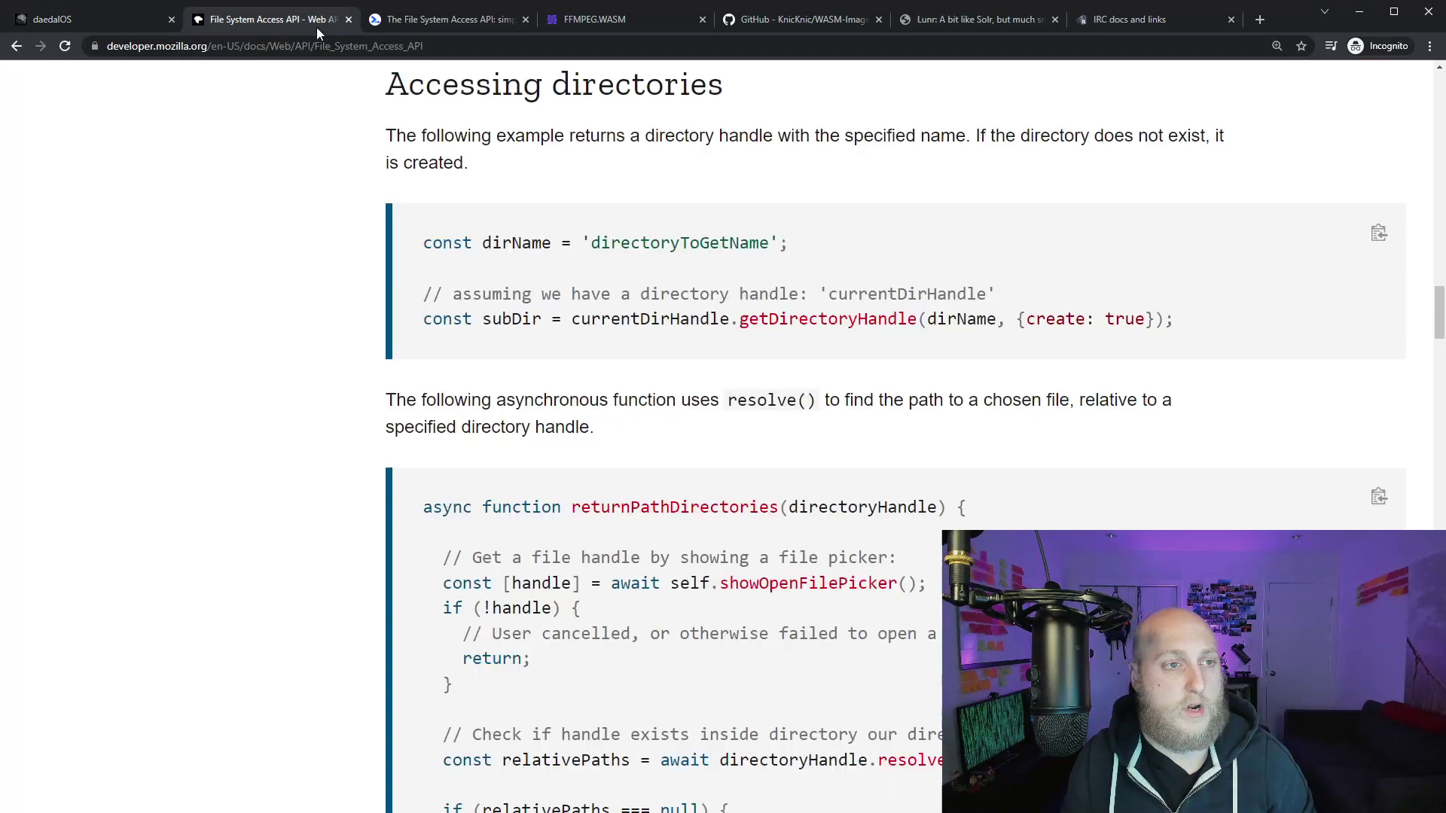
left_click(349, 20)
left_click(350, 20)
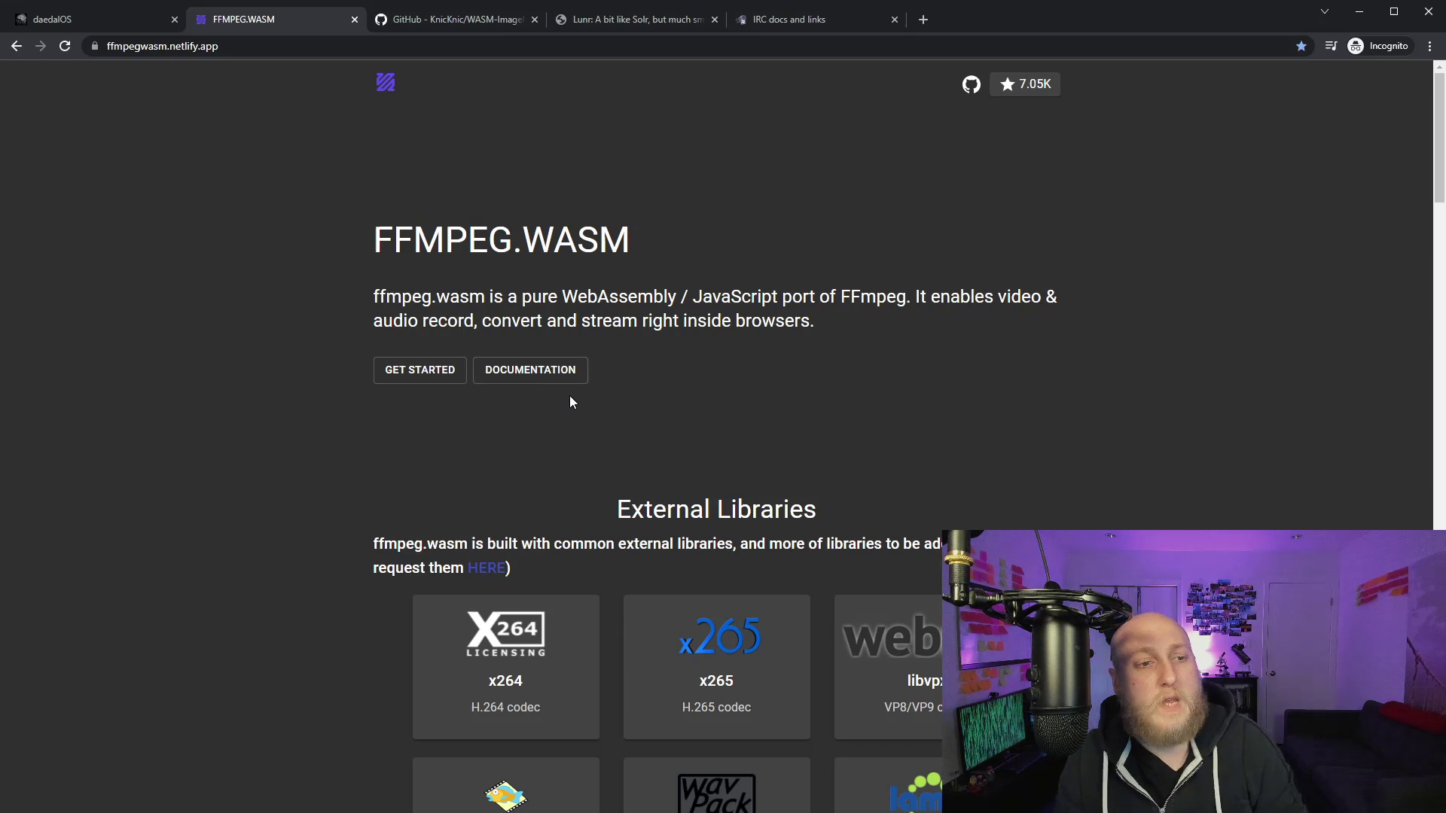
Drop sample-mp4-file-small.mp4 onto the daedalOS desktop, play it in Video Player, then close the player
left_click(109, 20)
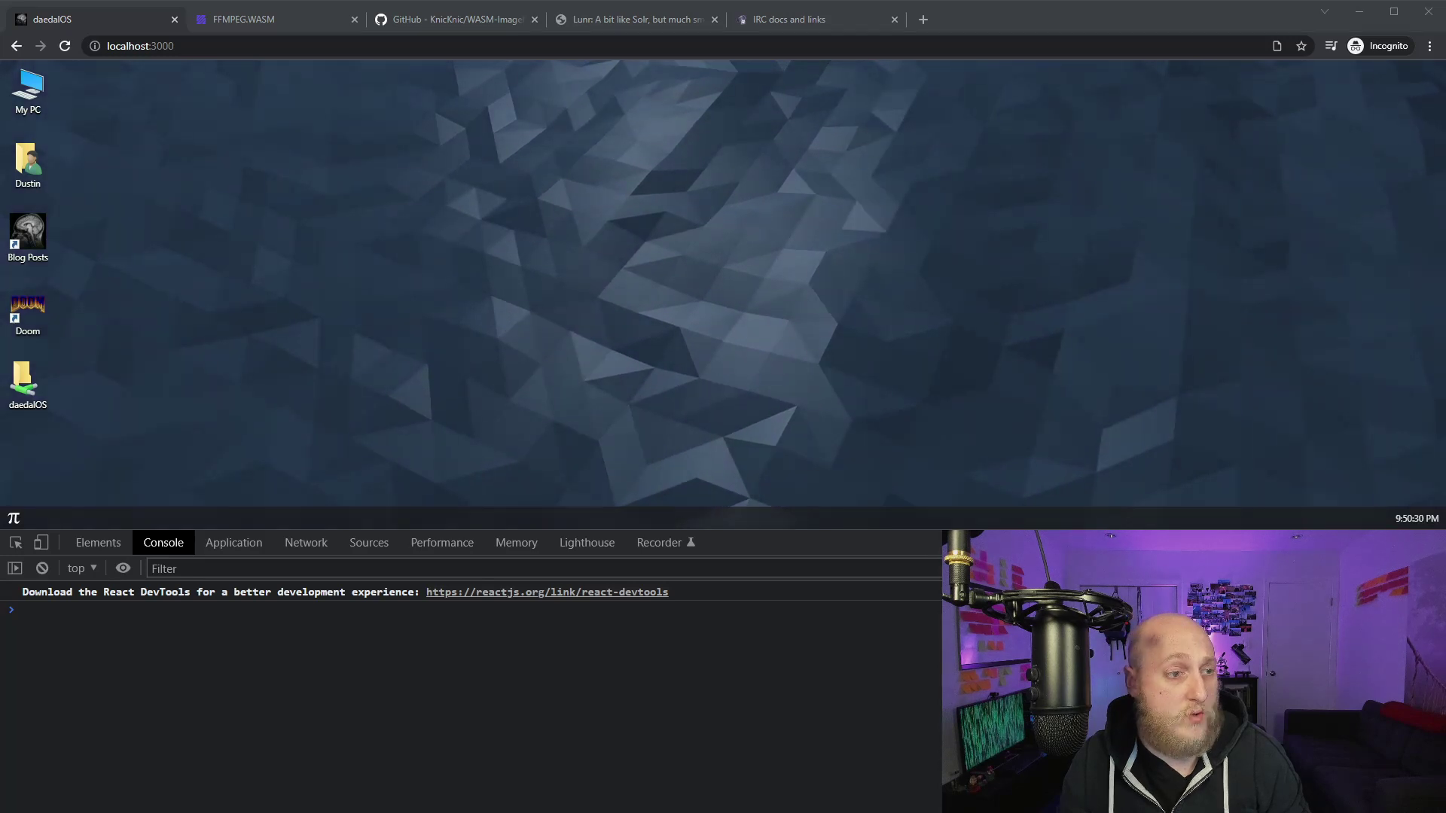
left_click_drag(309, 280, 797, 342)
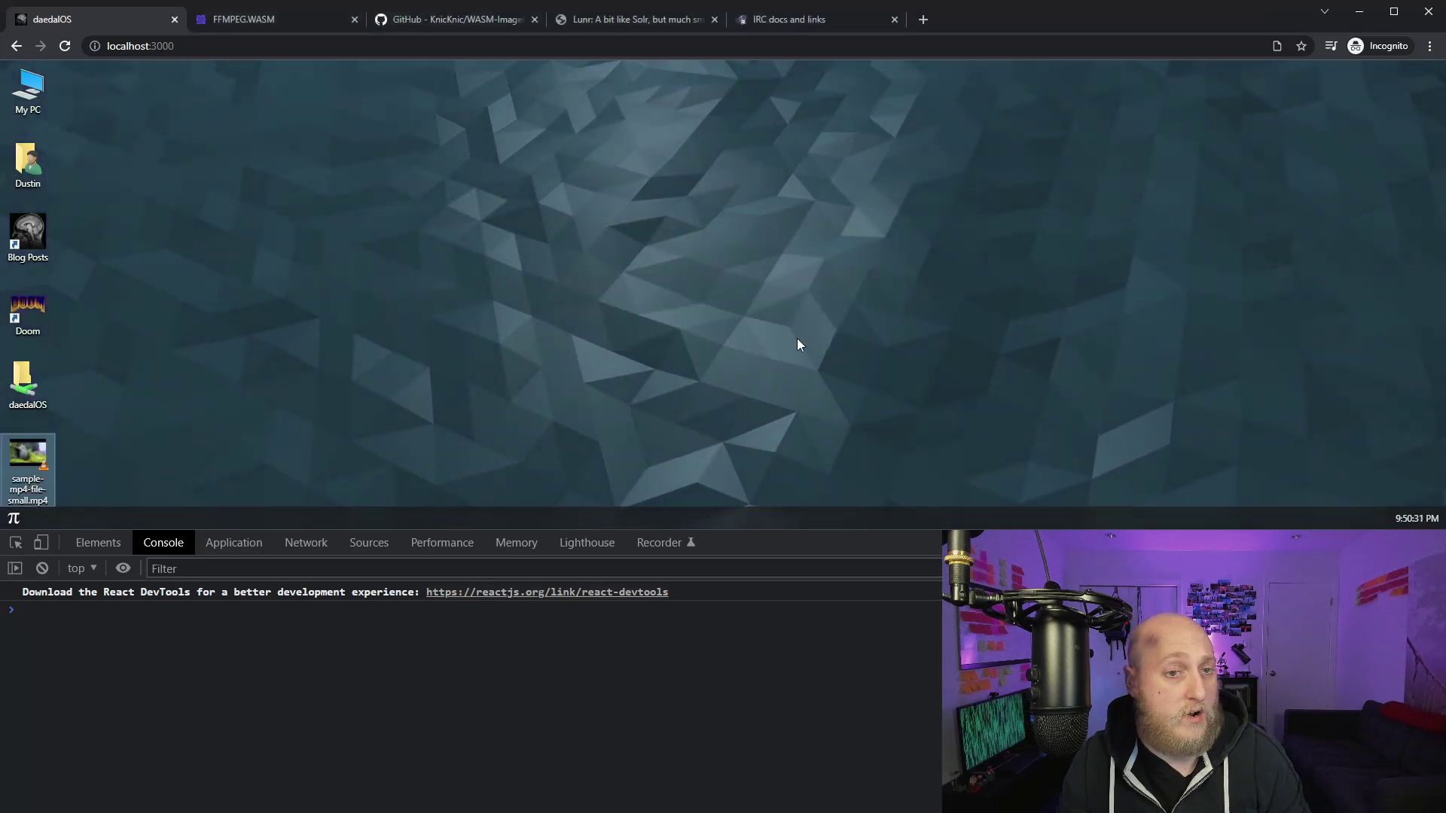
double_click(21, 458)
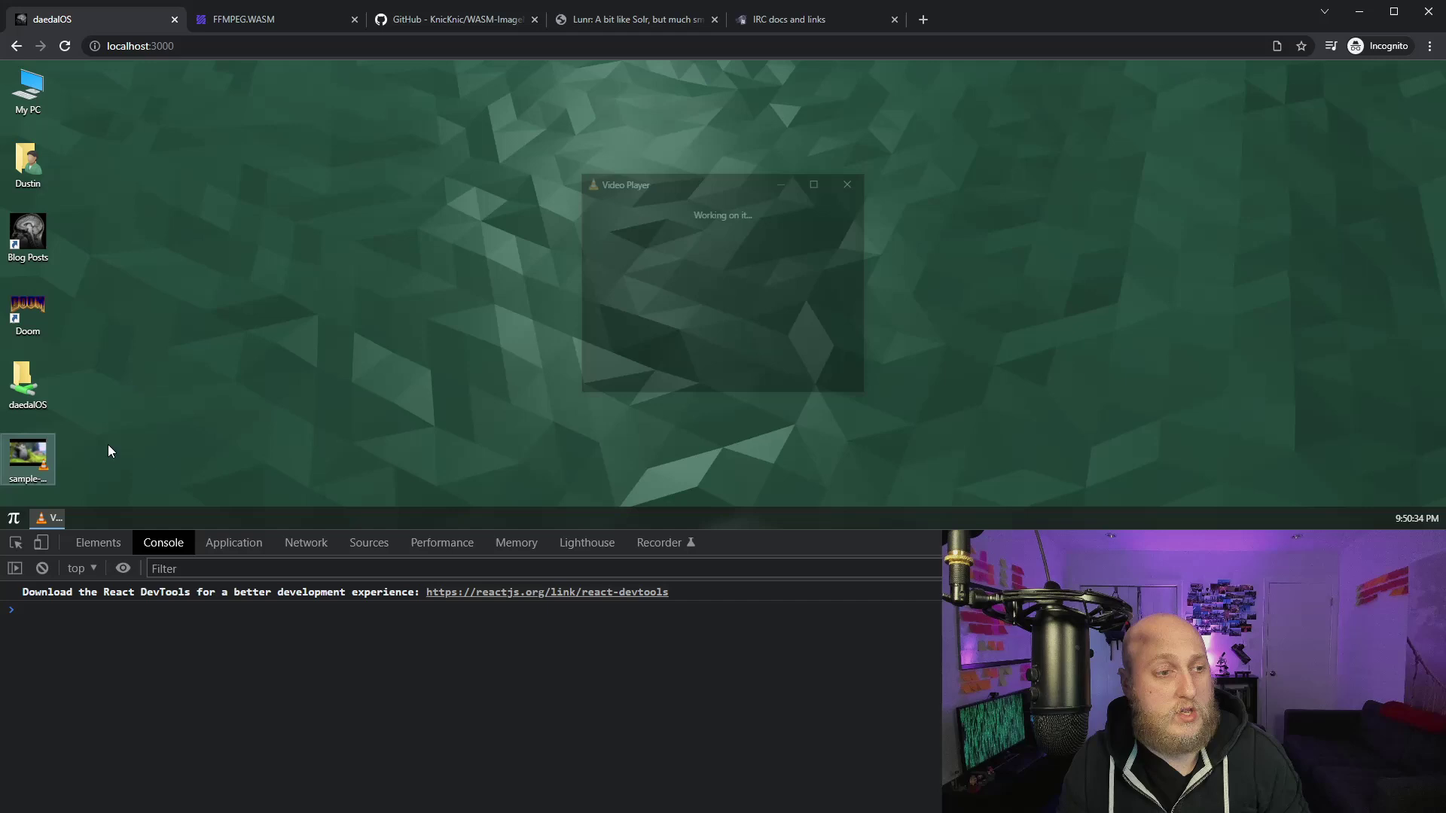
left_click_drag(708, 219, 506, 160)
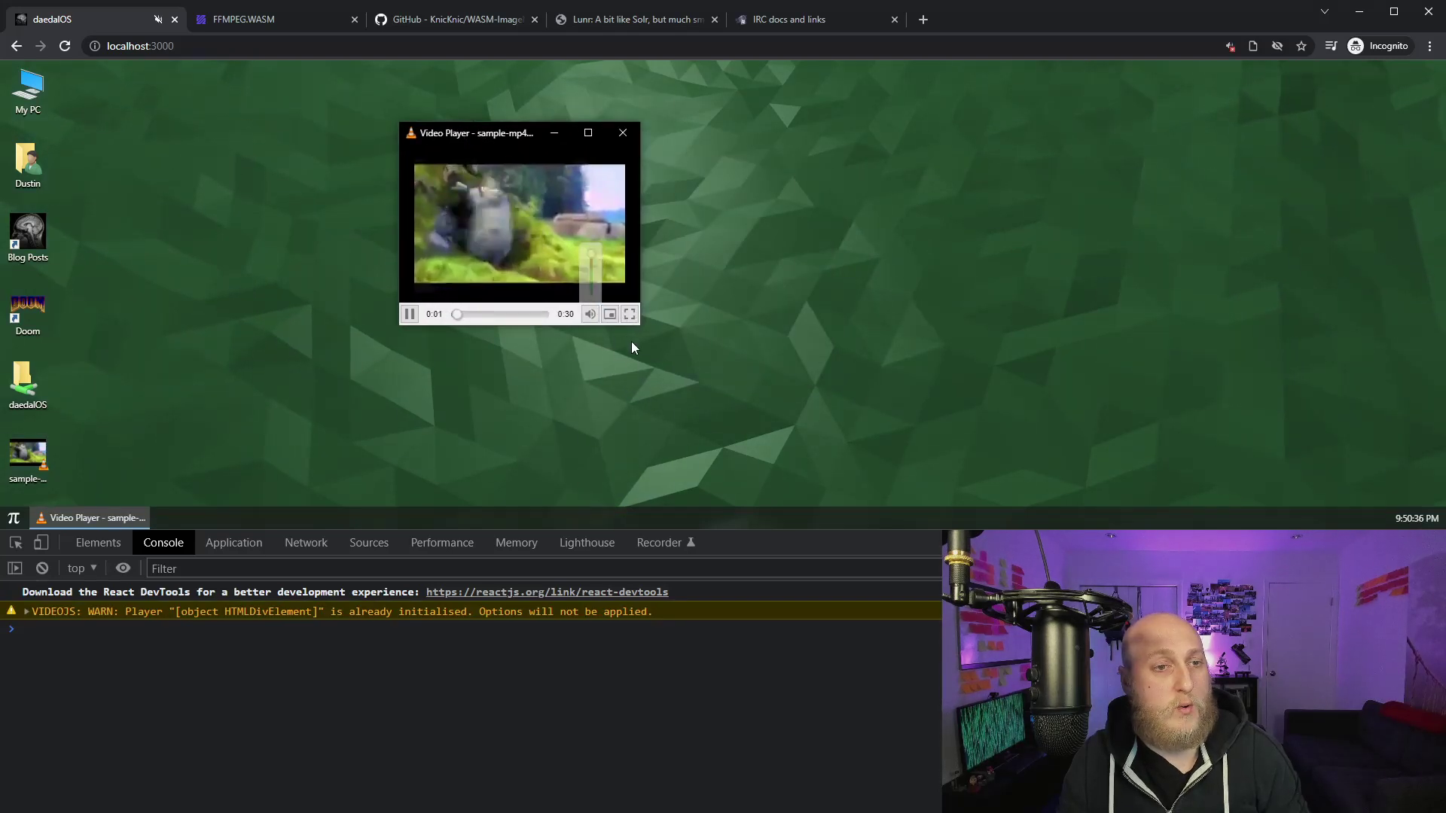
left_click(631, 137)
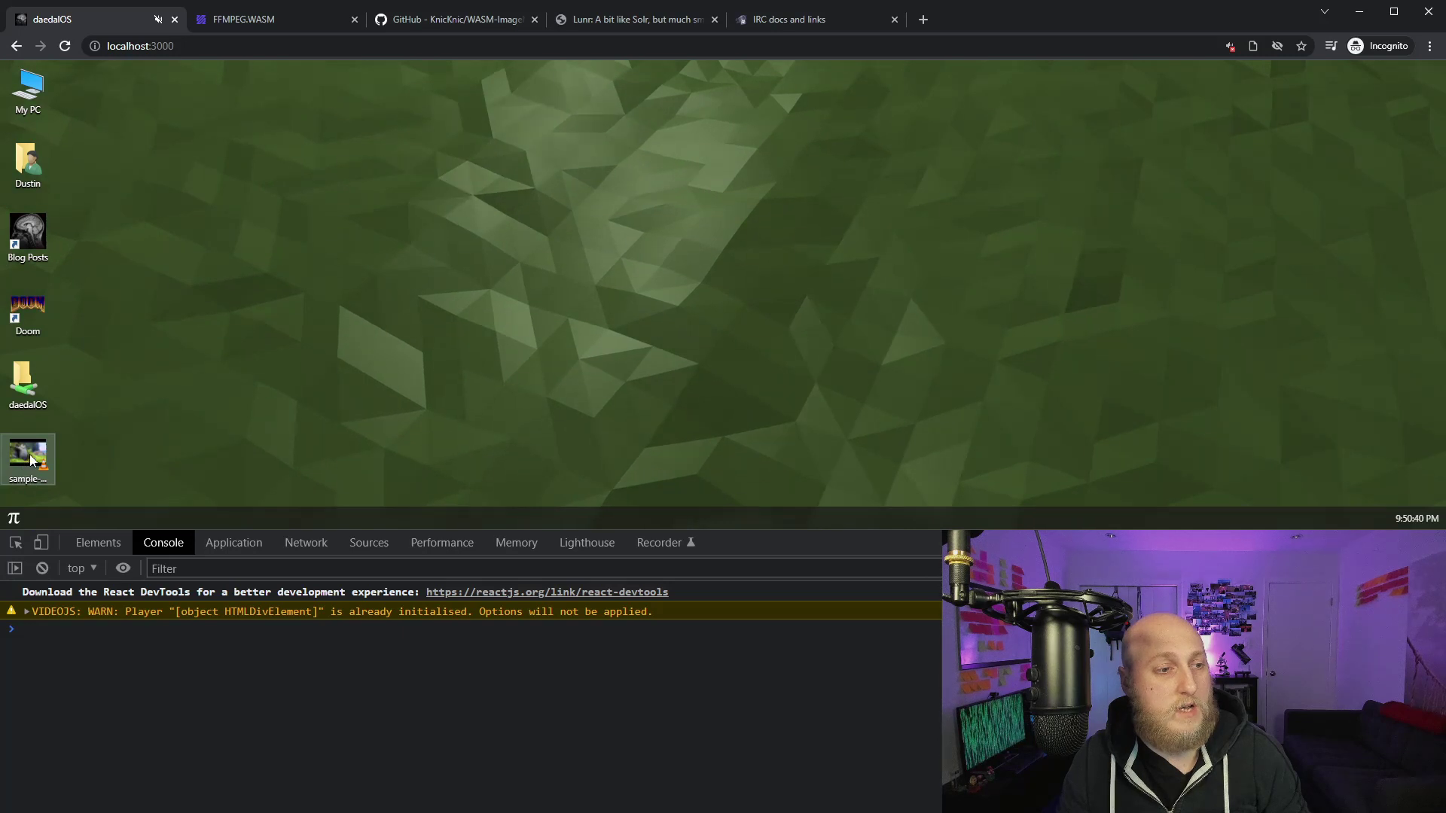
left_click(30, 464)
Use the MP4's Convert to > MKV menu option to create sample-mp4-file-small.mkv
right_click(30, 464)
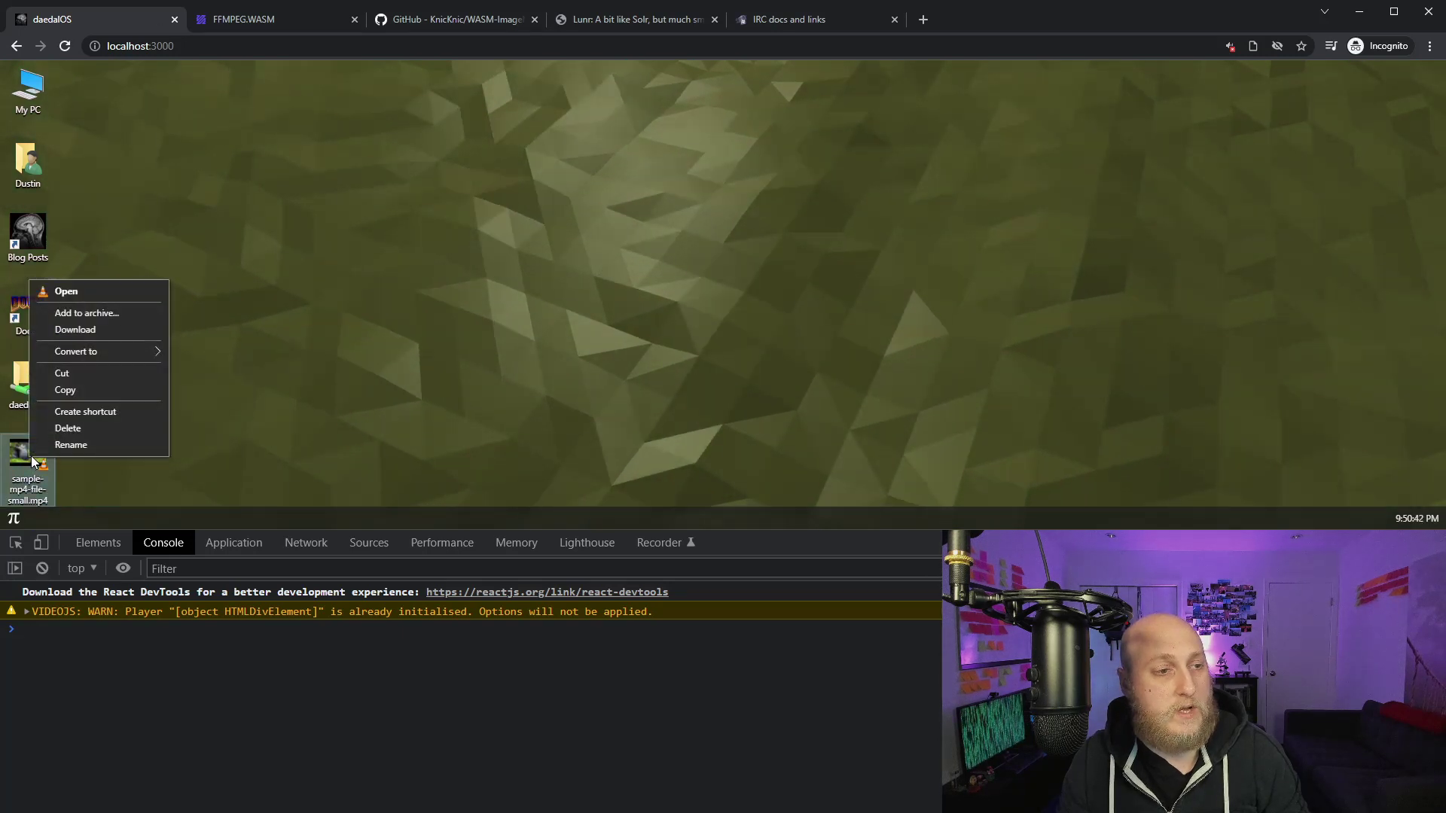
mouse_move(107, 346)
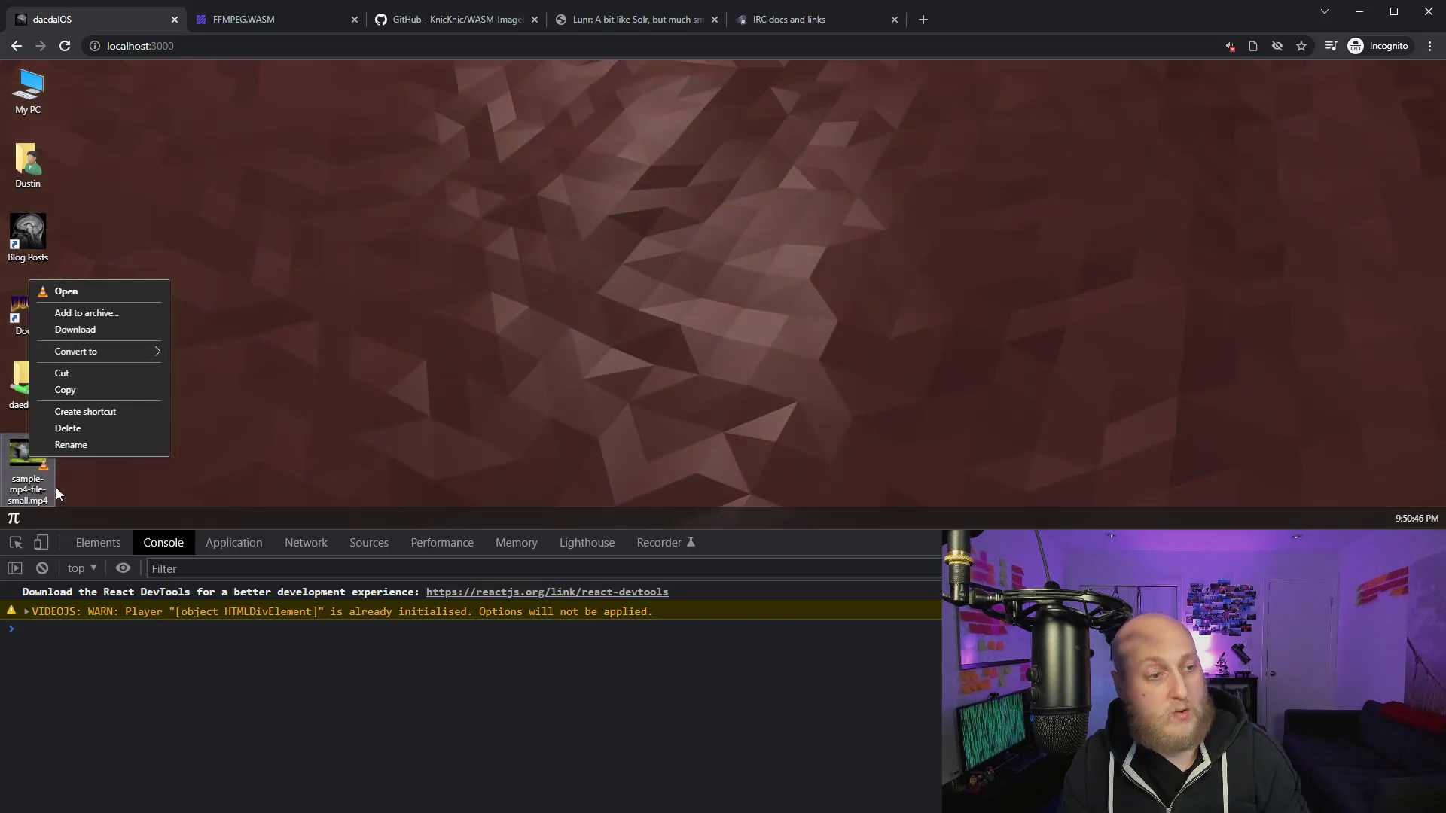
mouse_move(155, 351)
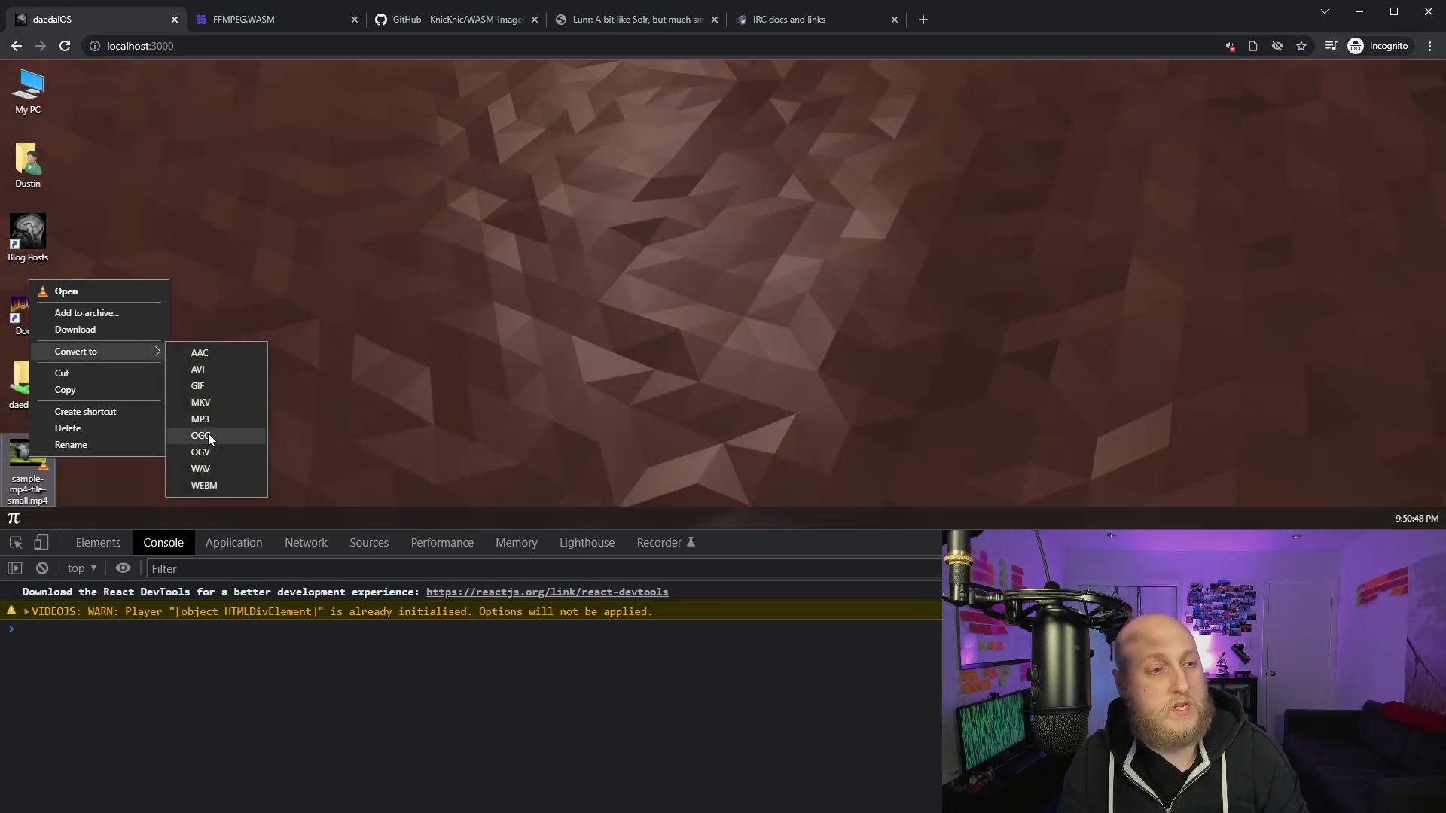
left_click(206, 402)
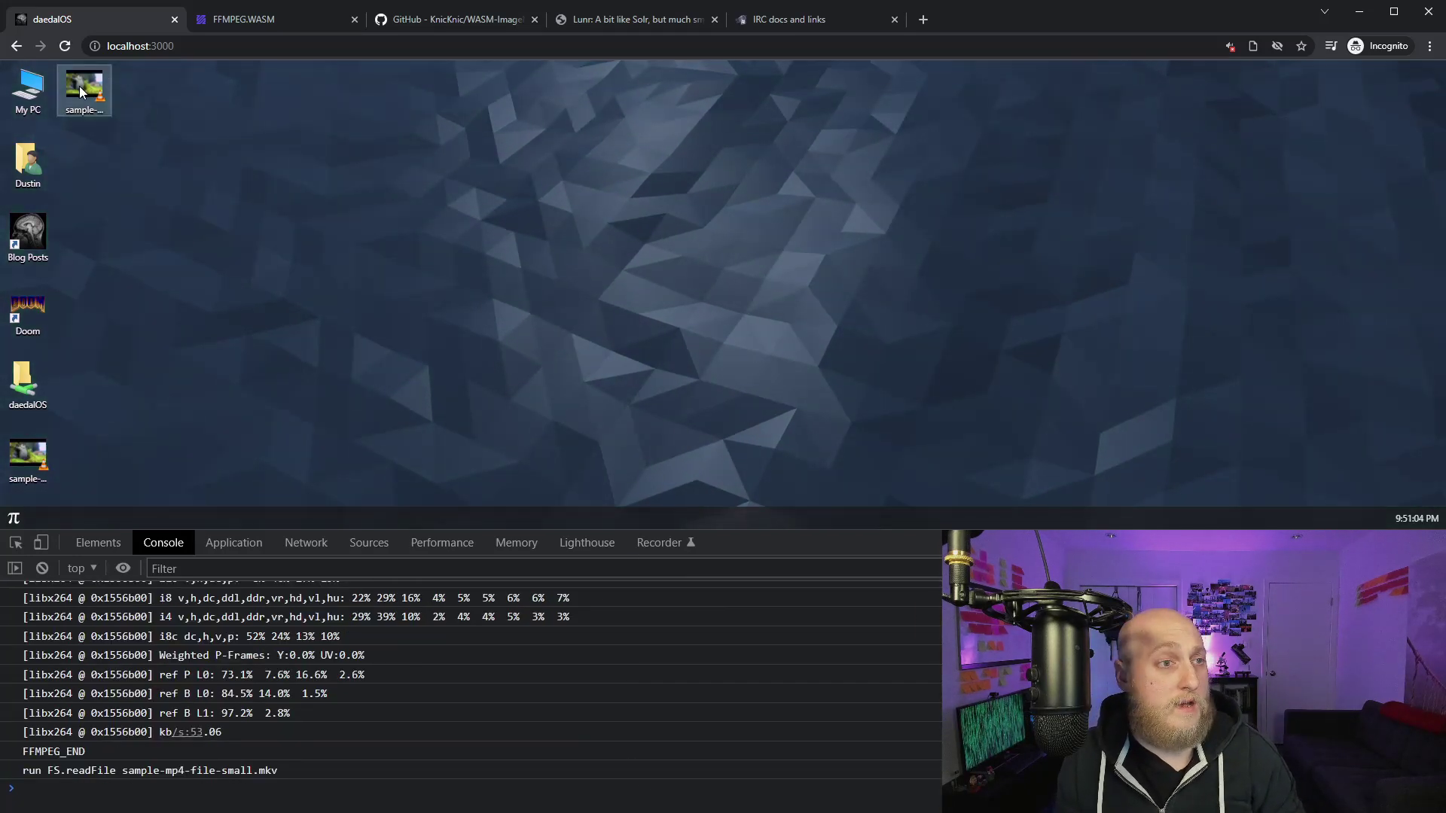
Play sample-mp4-file-small.mkv in Video Player, then close the player
left_click(80, 128)
double_click(84, 101)
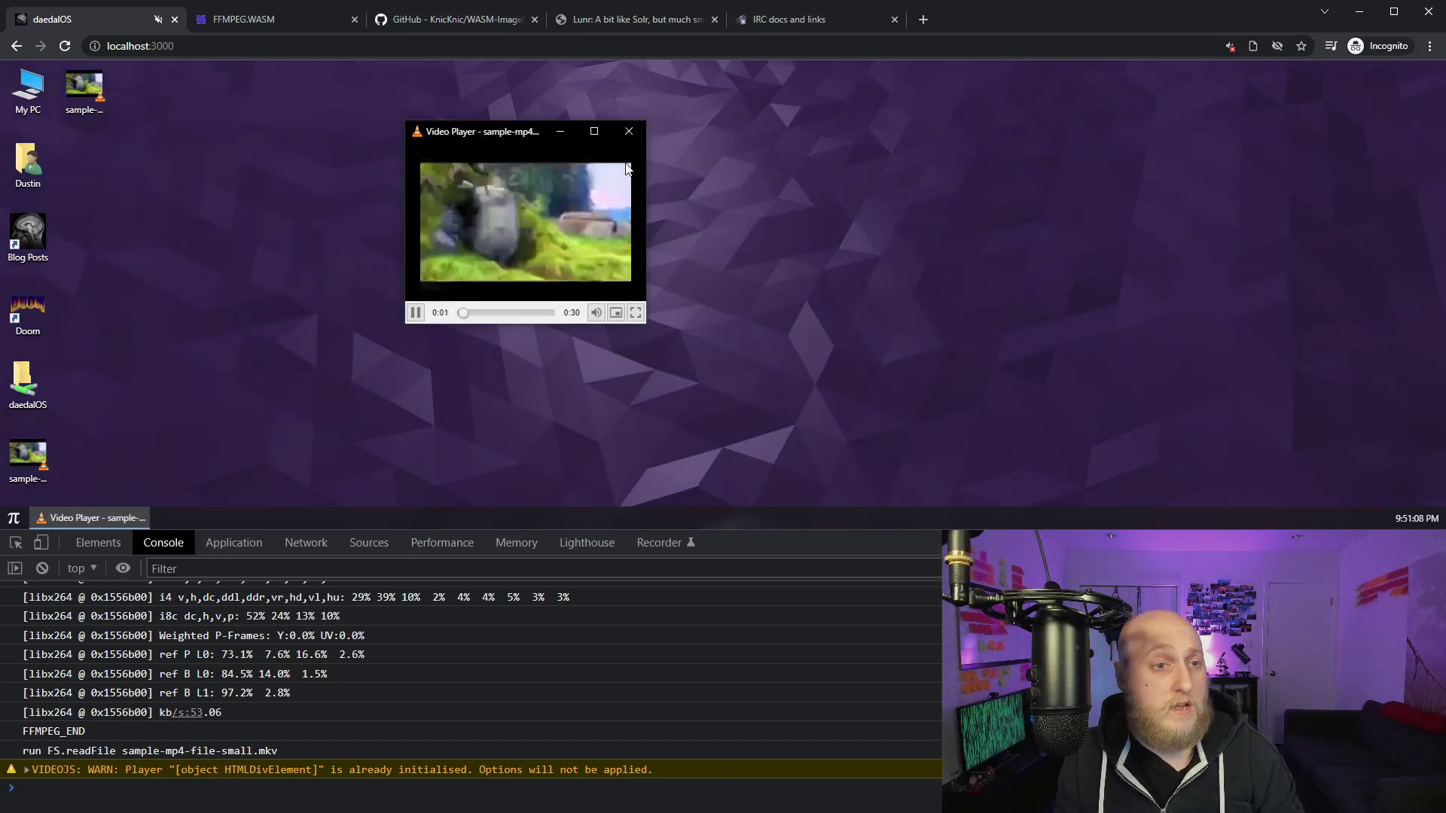
left_click(629, 131)
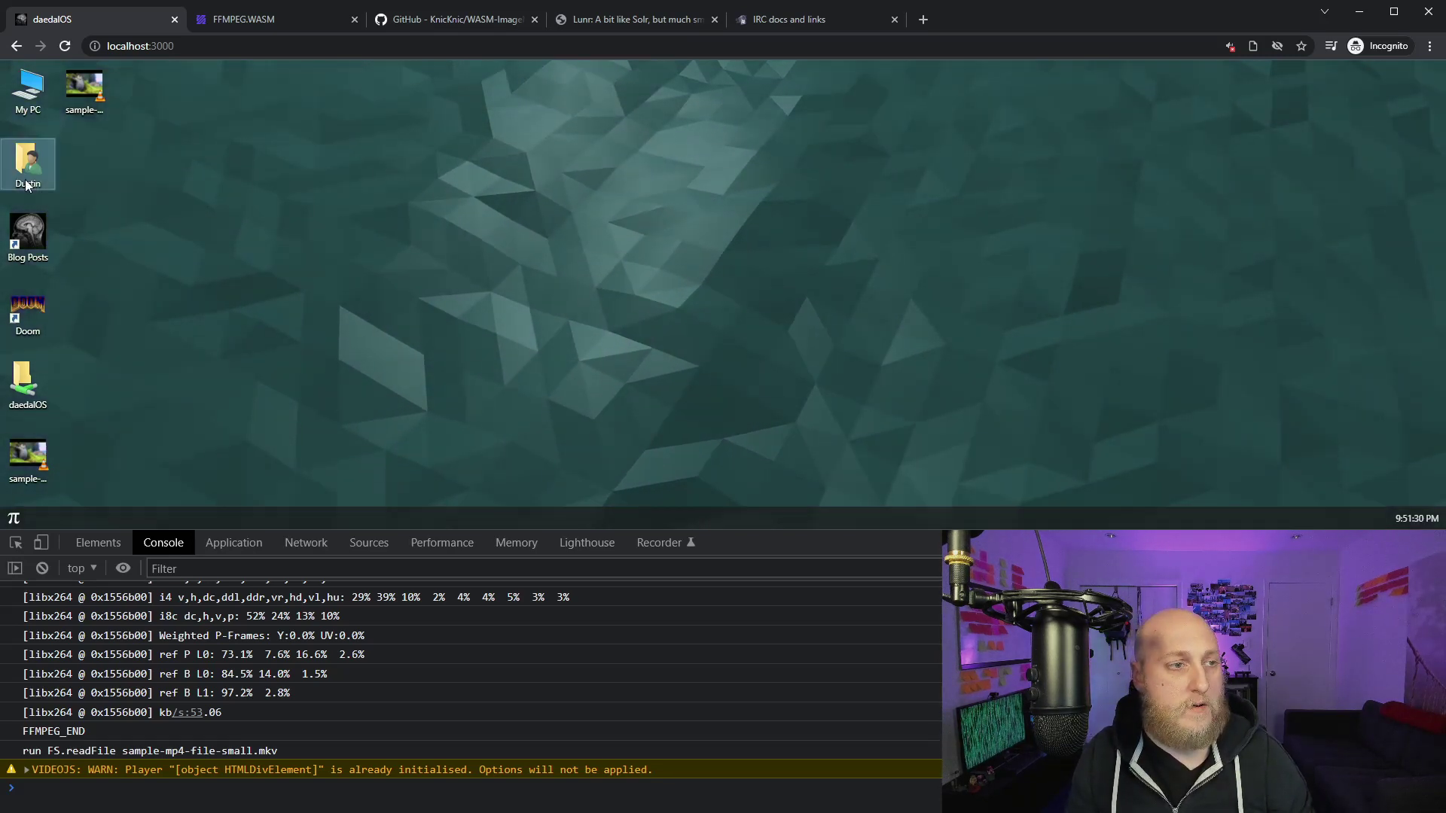
Scroll through the FFMPEG.WASM site's codecs and usage code, then return to daedalOS
left_click(286, 18)
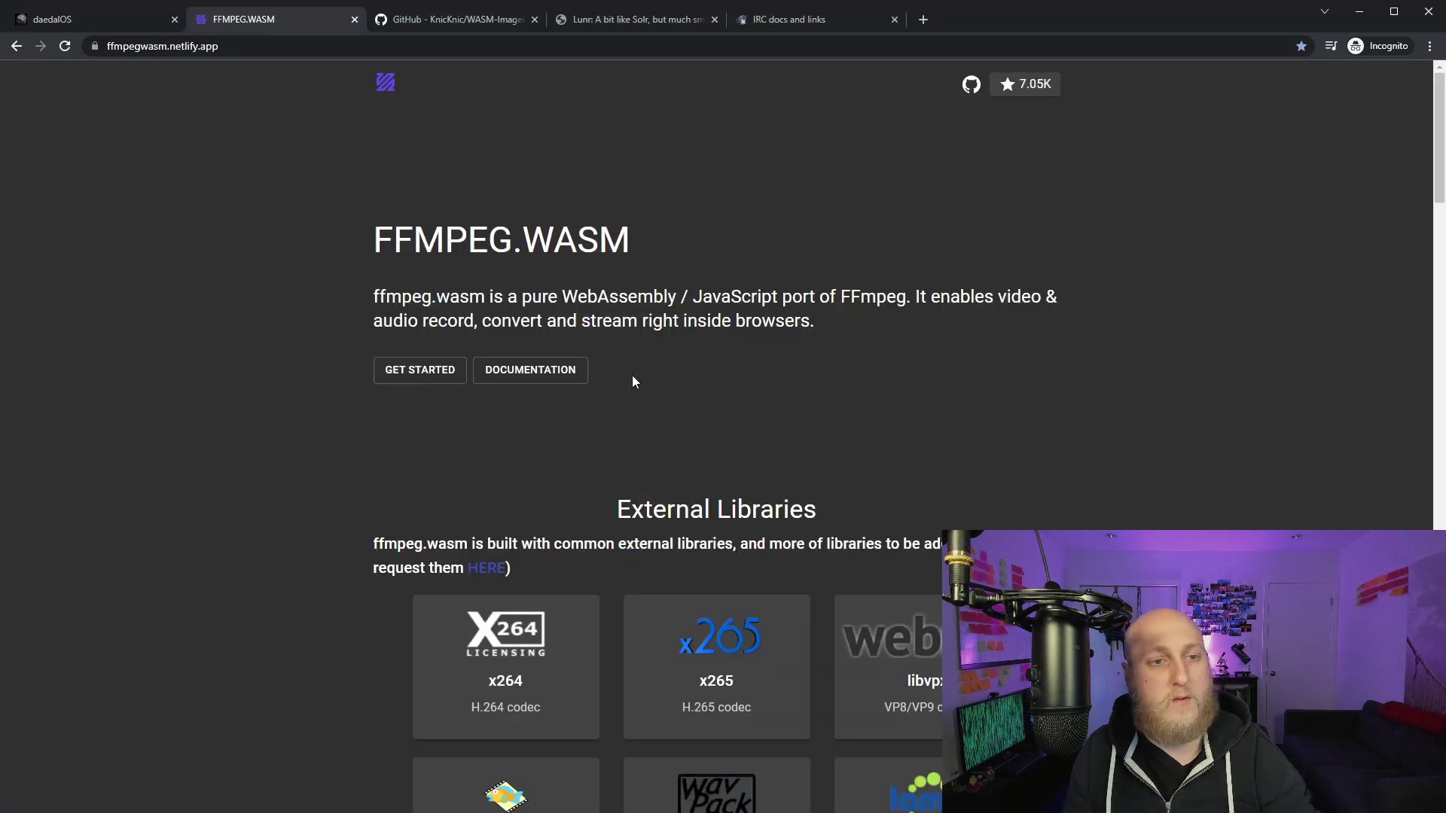
scroll(633, 380, "down", 3)
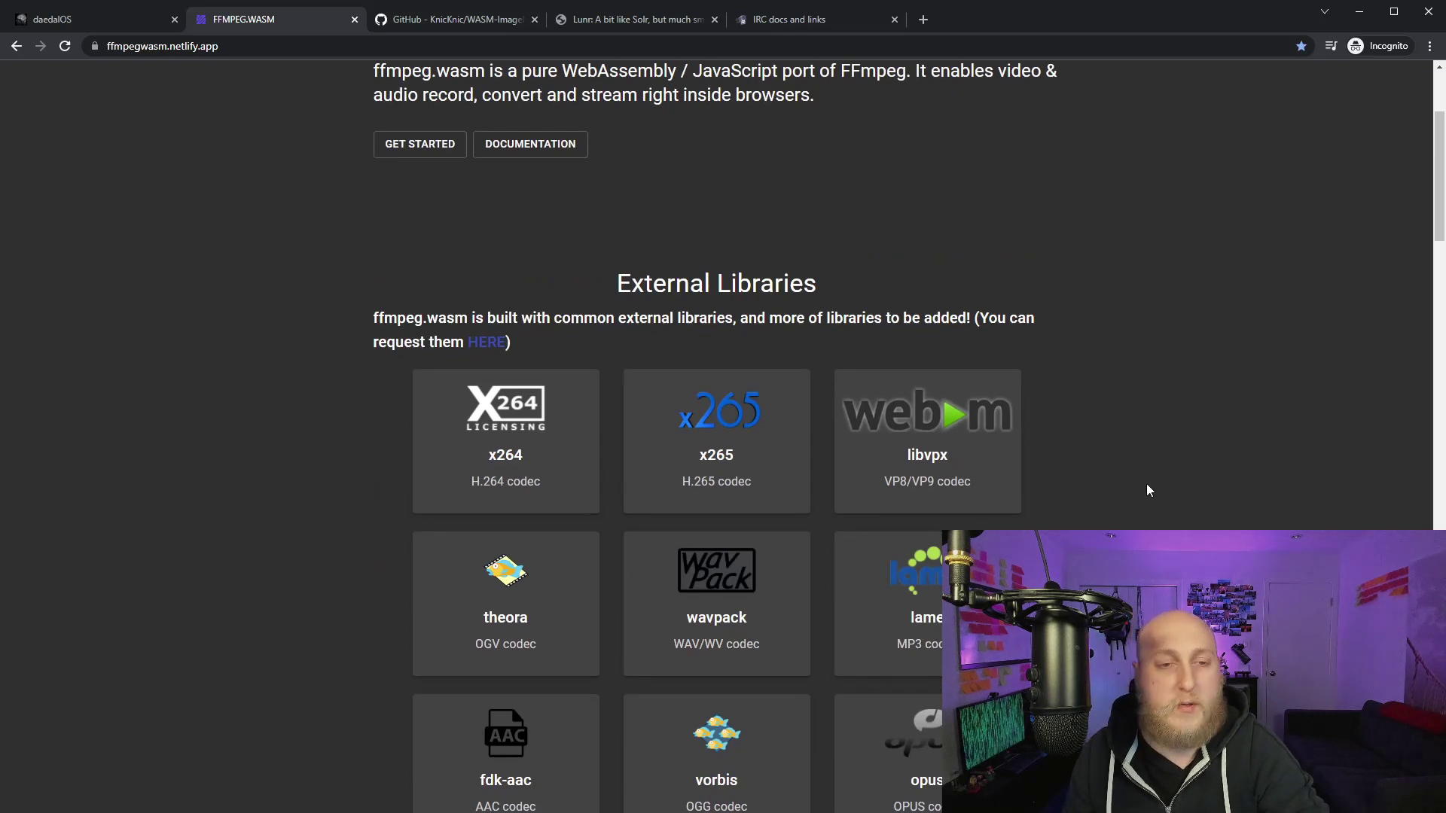
scroll(1149, 478, "down", 4)
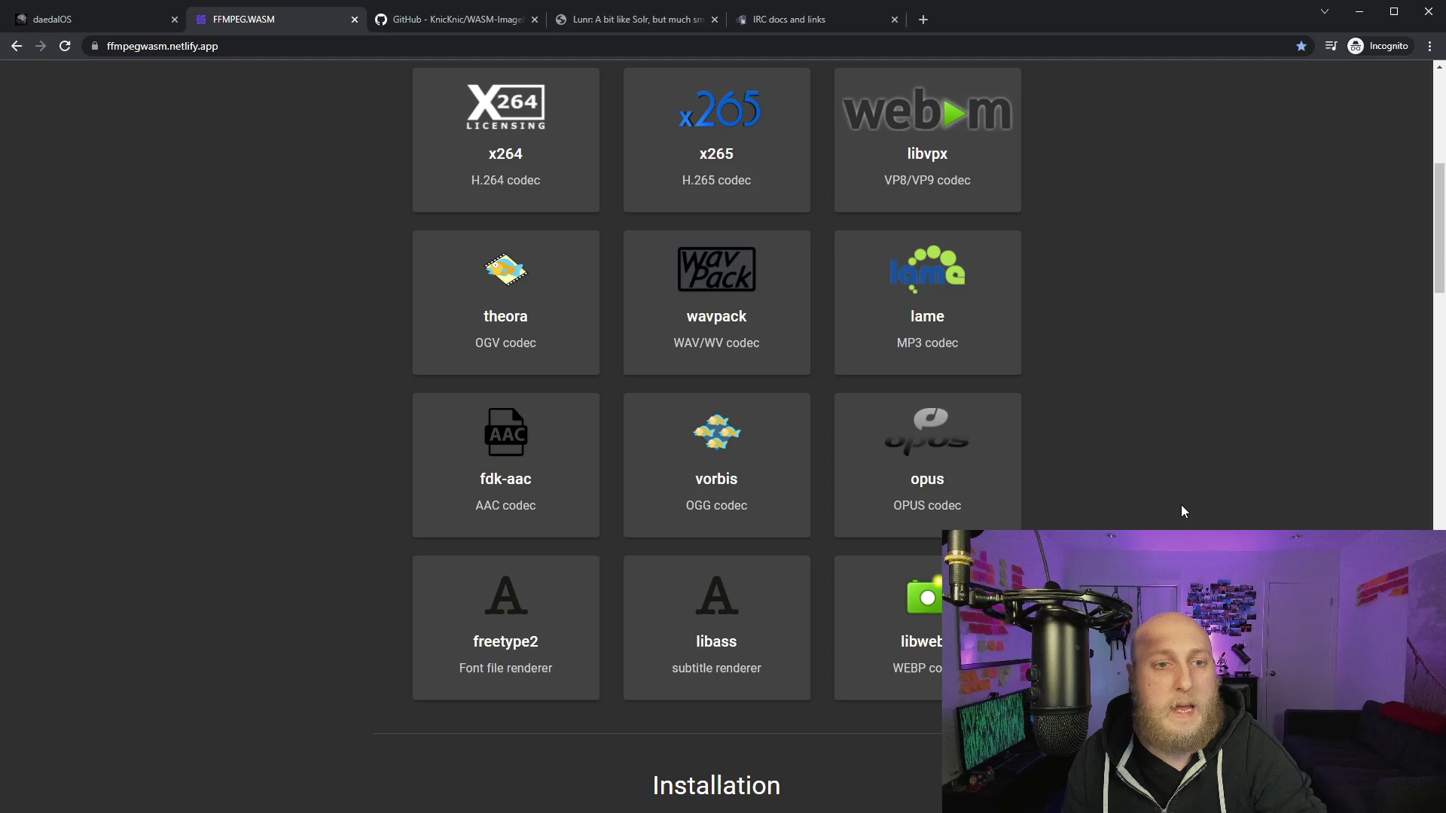
scroll(1187, 503, "down", 10)
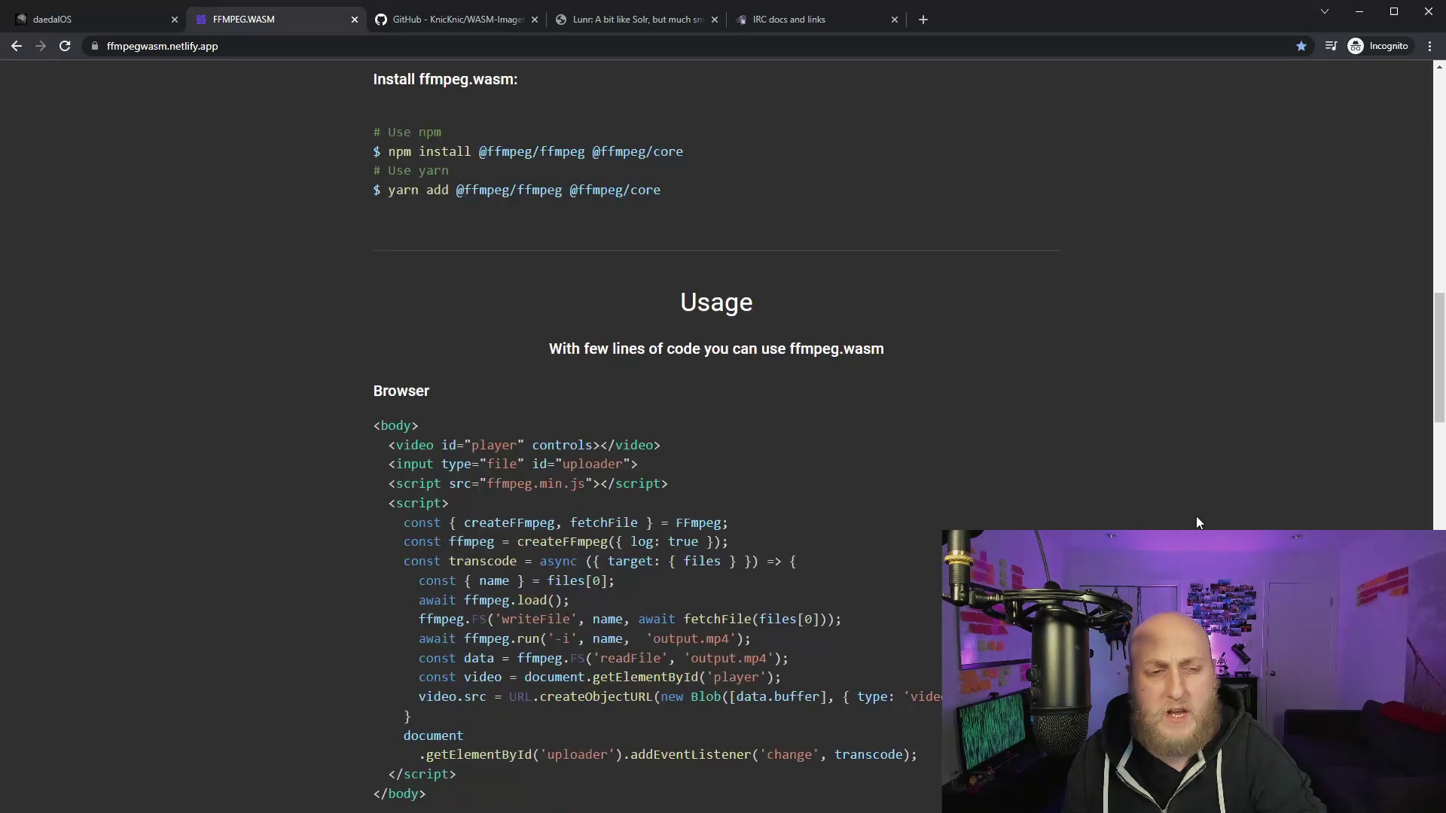
scroll(1198, 521, "down", 3)
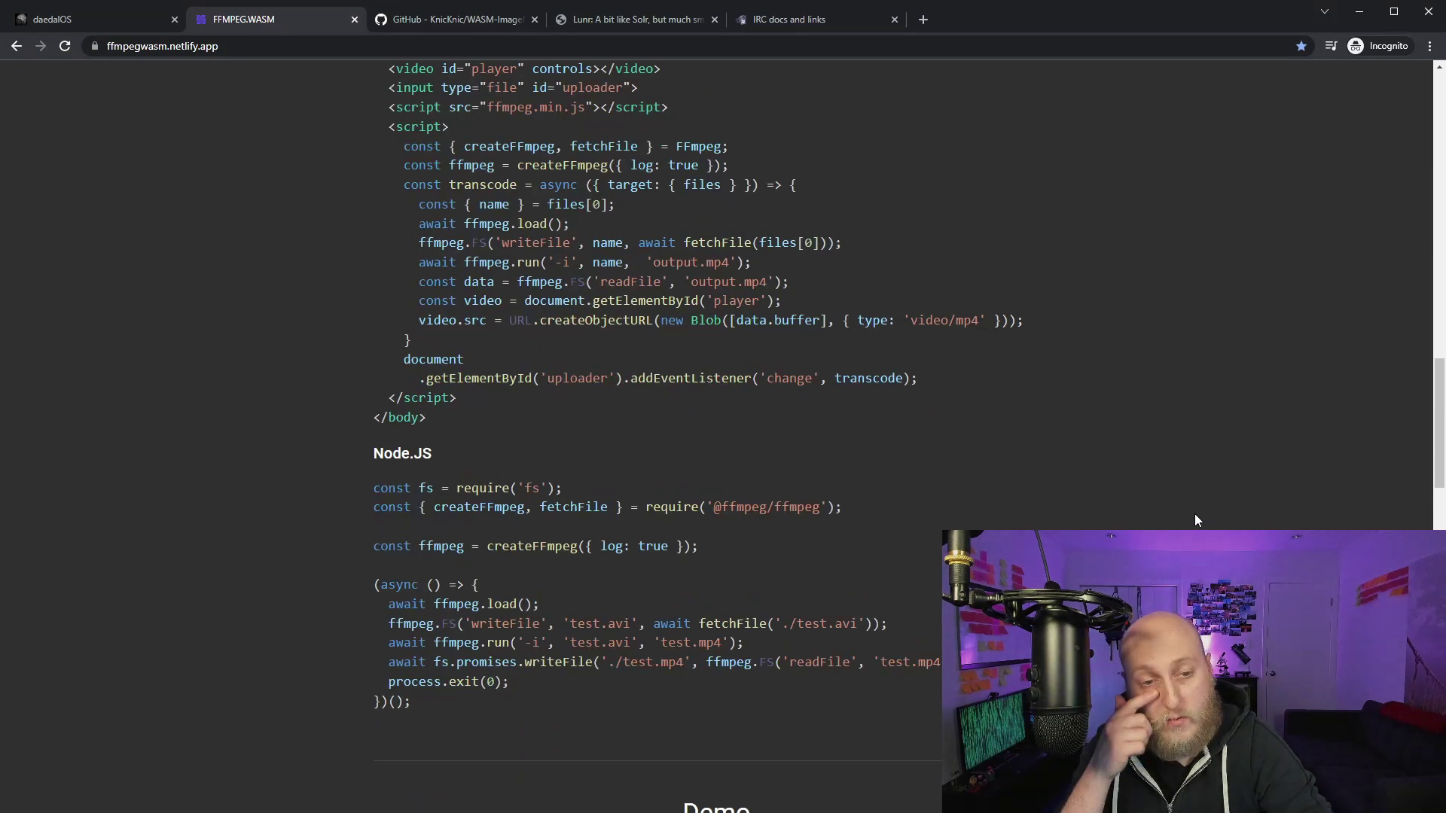
scroll(1152, 506, "up", 14)
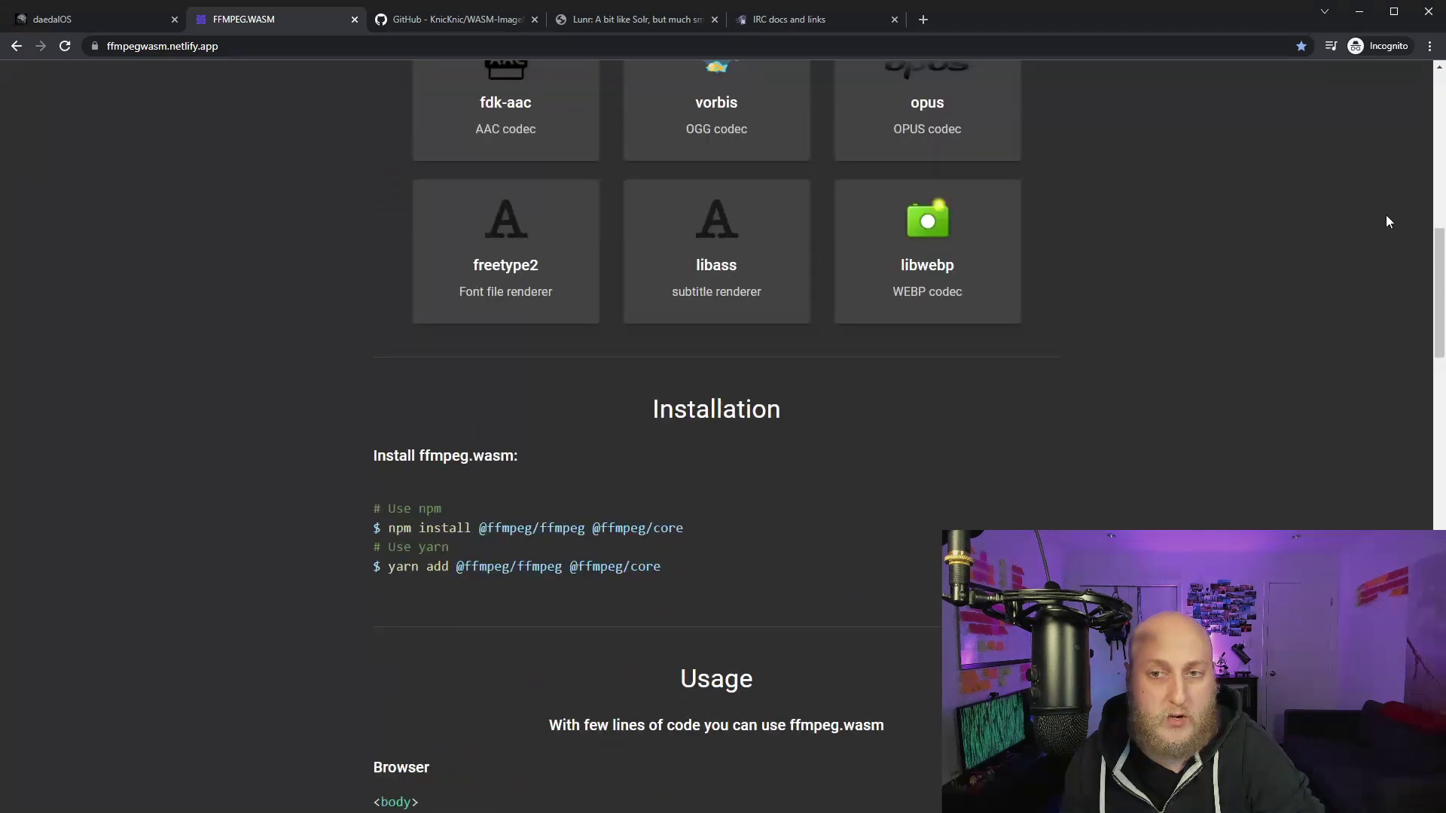
left_click_drag(1440, 282, 1418, 122)
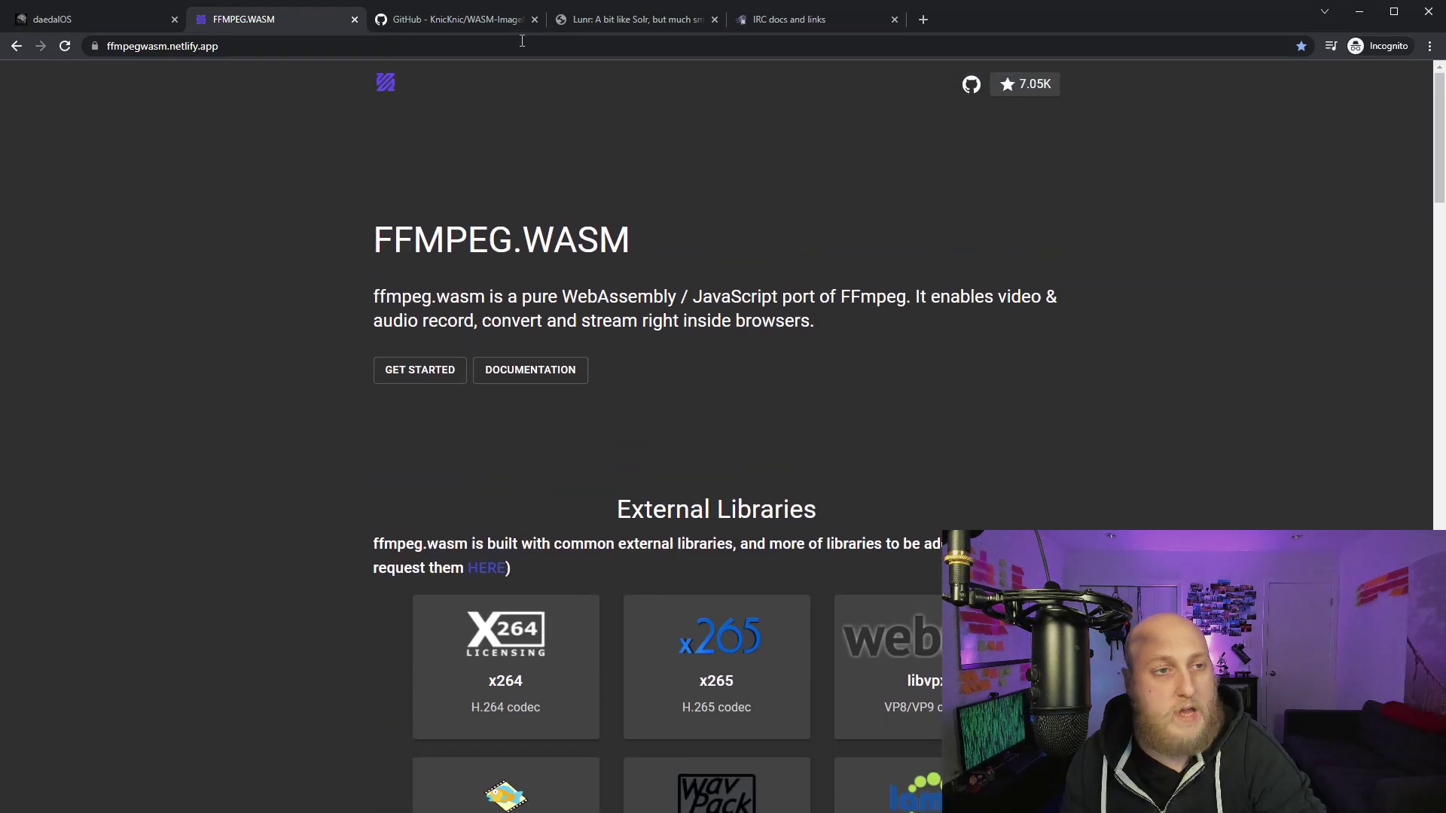
left_click(79, 26)
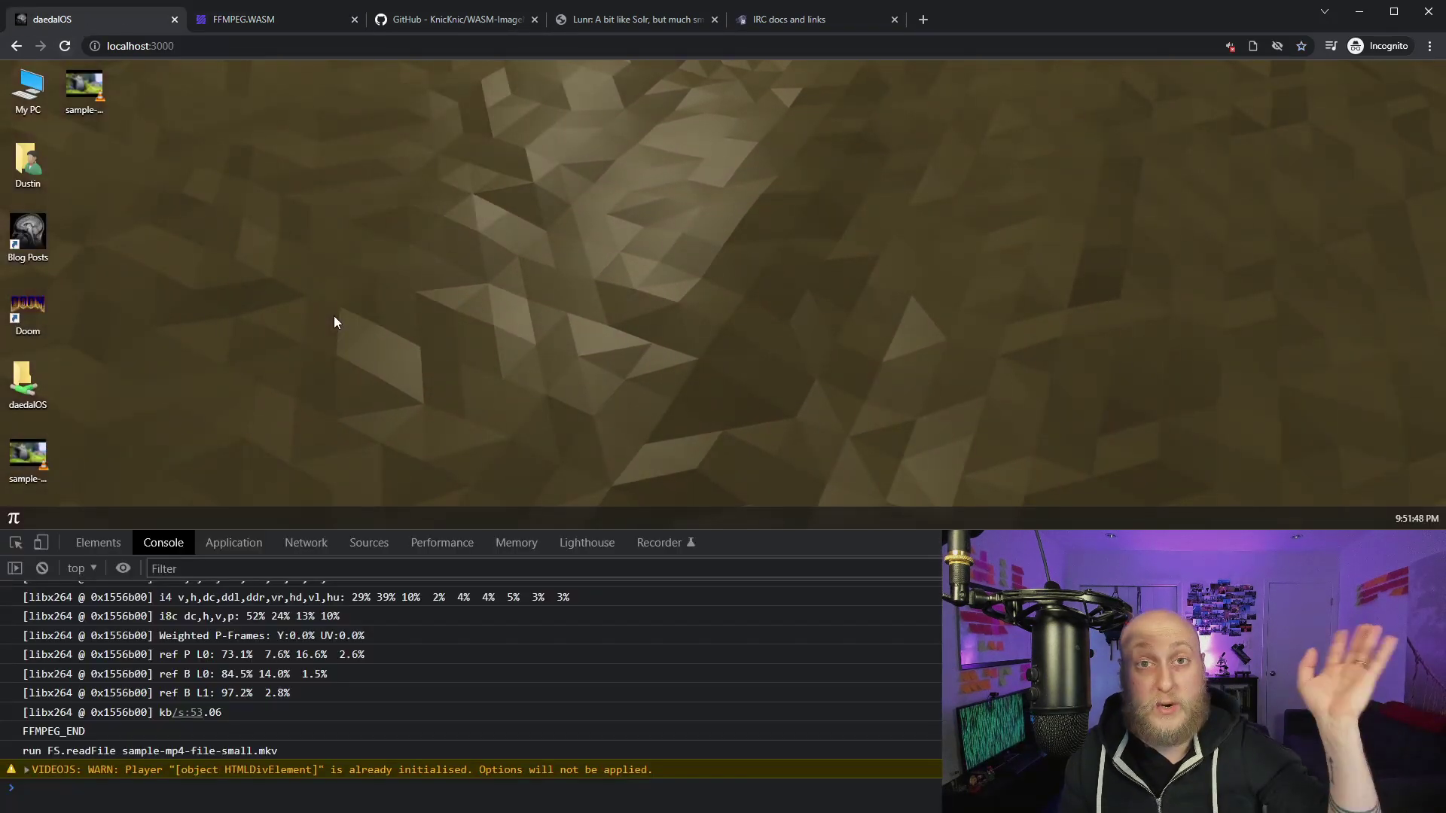
Preview the MP4's Convert to formats, dismiss the menu, and switch to the FFMPEG.WASM tab
right_click(15, 467)
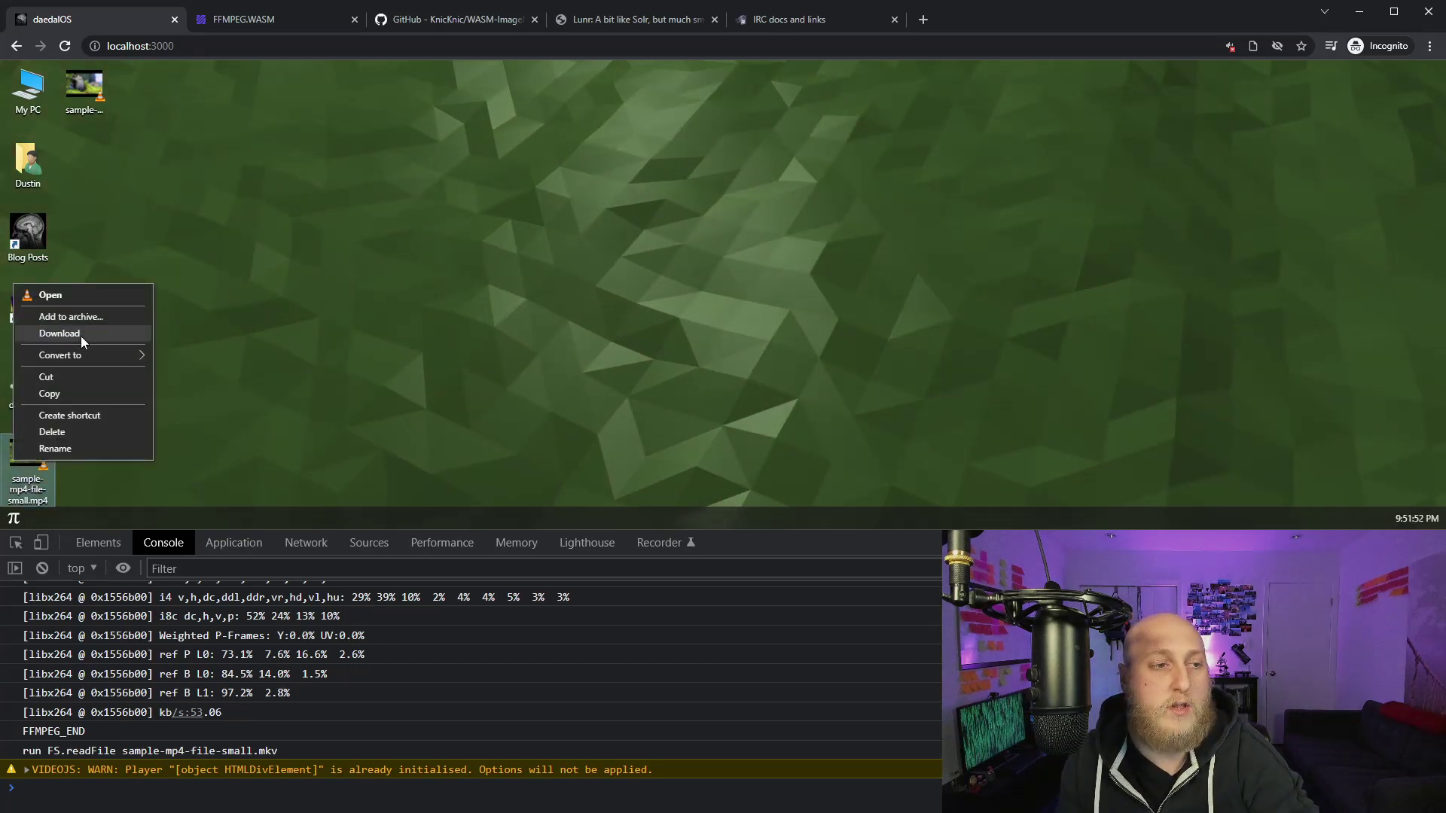
mouse_move(90, 355)
left_click(518, 306)
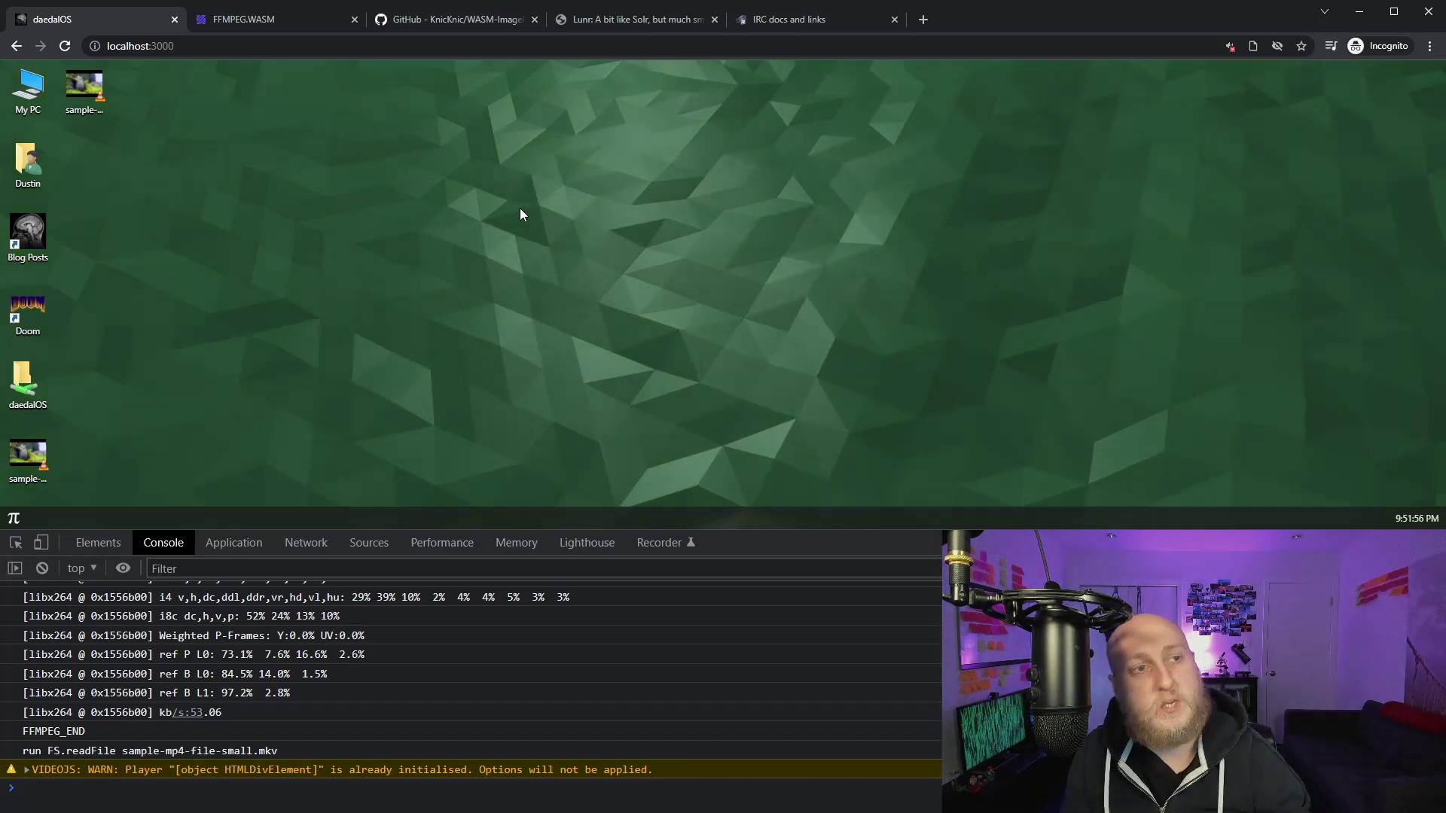
left_click(237, 22)
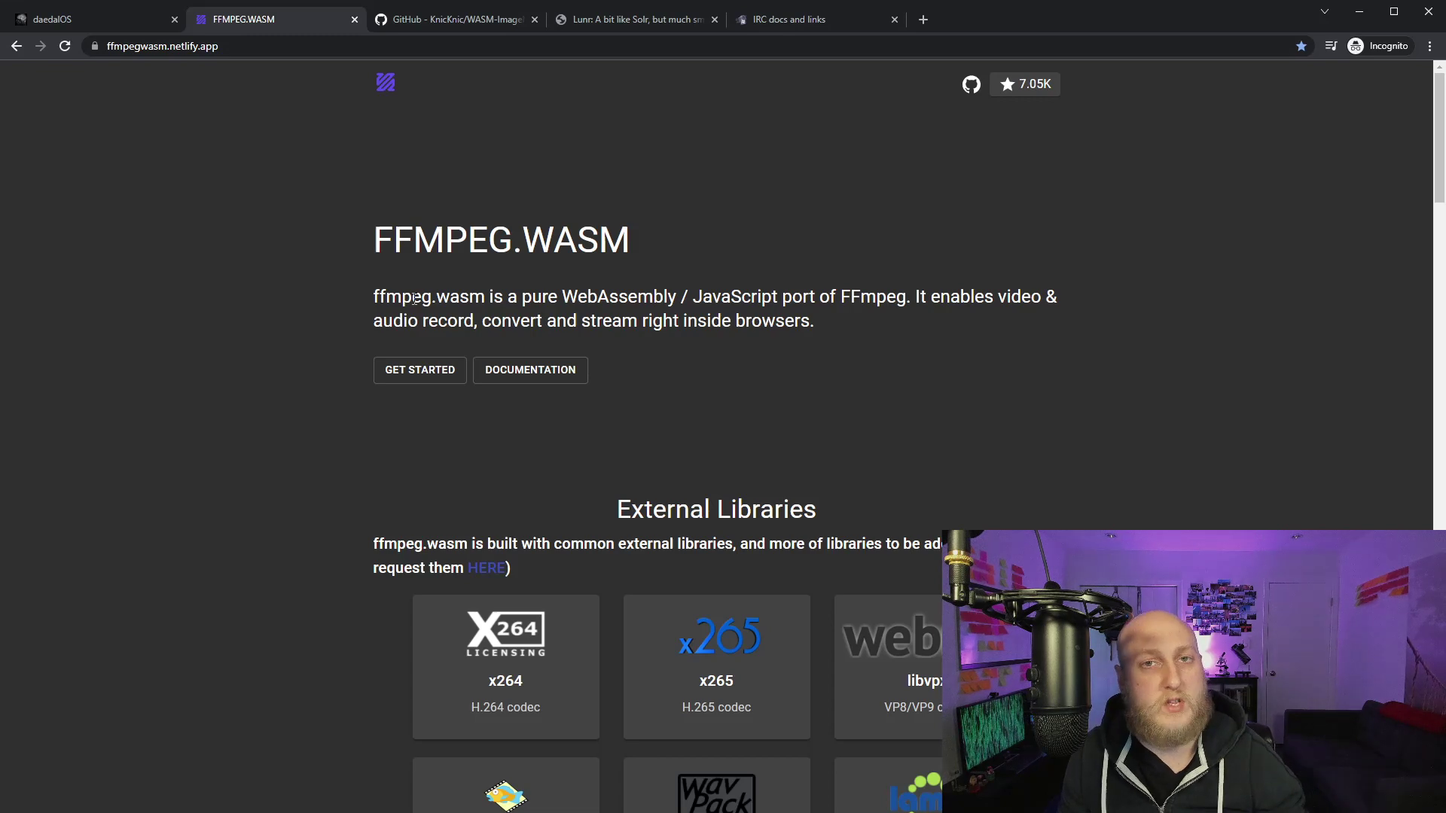
Close the FFMPEG.WASM tab, skim the WASM-ImageMagick README's API examples, and return to daedalOS
left_click(355, 20)
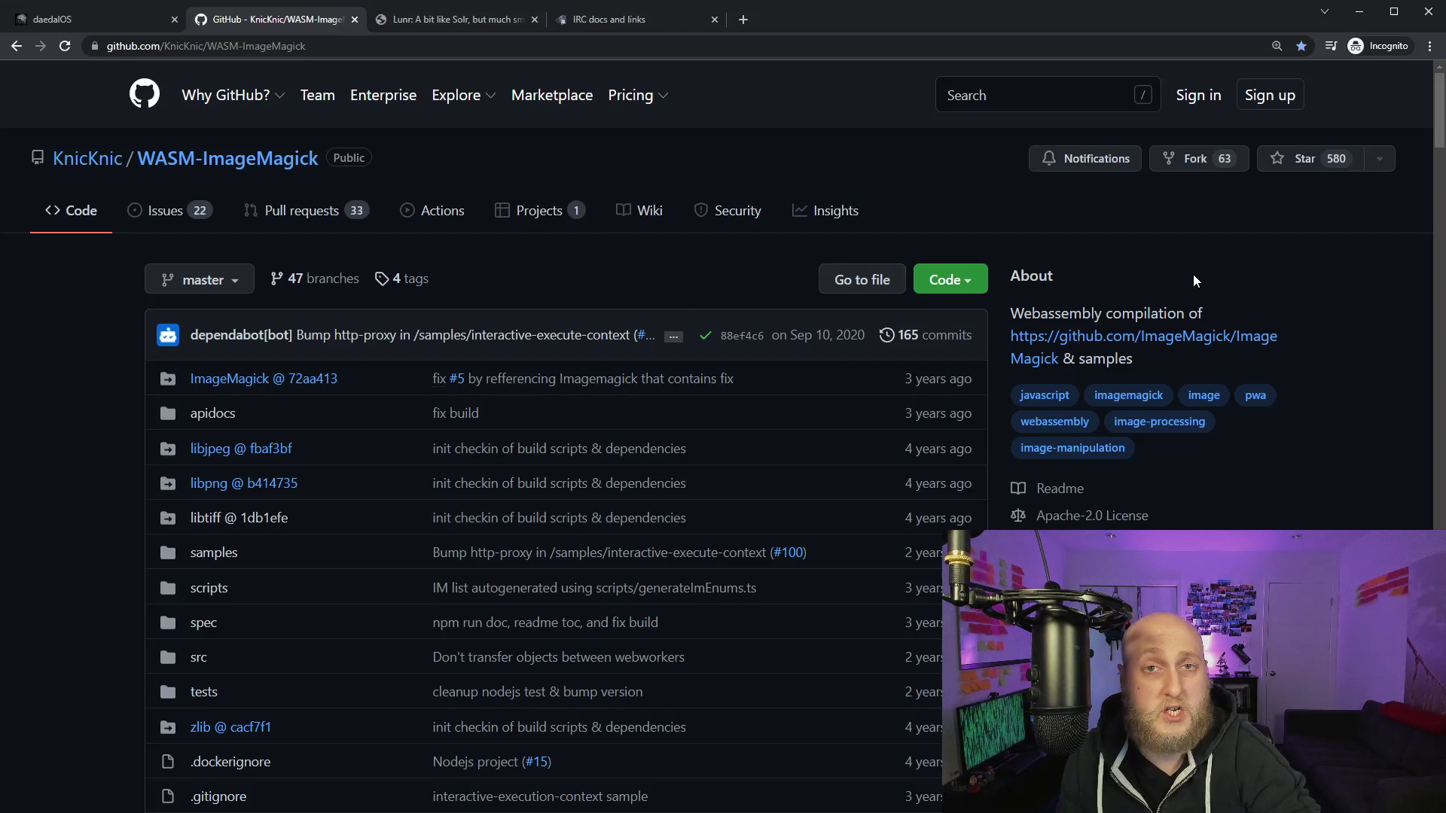
scroll(1182, 429, "down", 1)
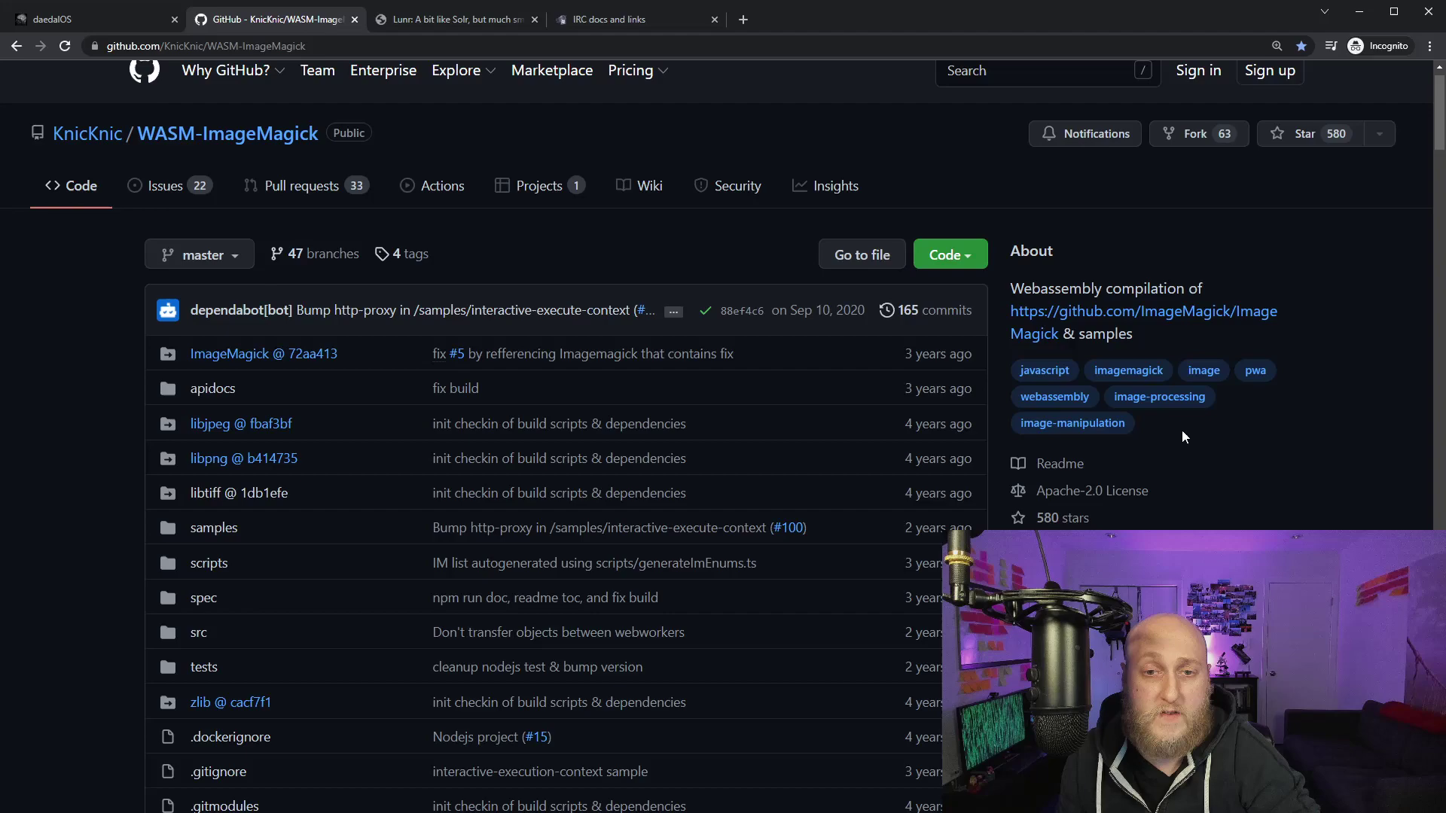
scroll(1175, 372, "down", 15)
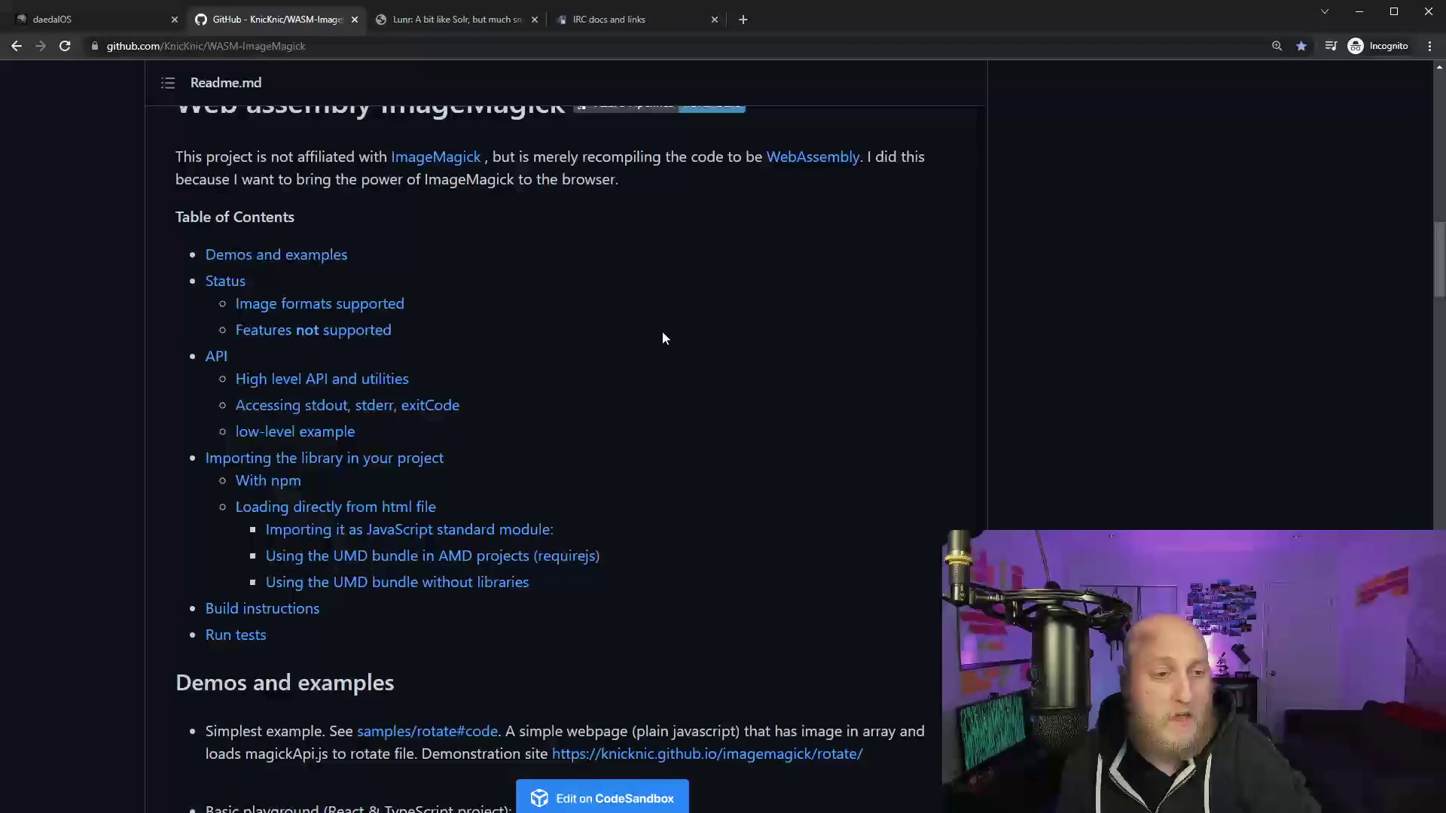
scroll(654, 577, "down", 15)
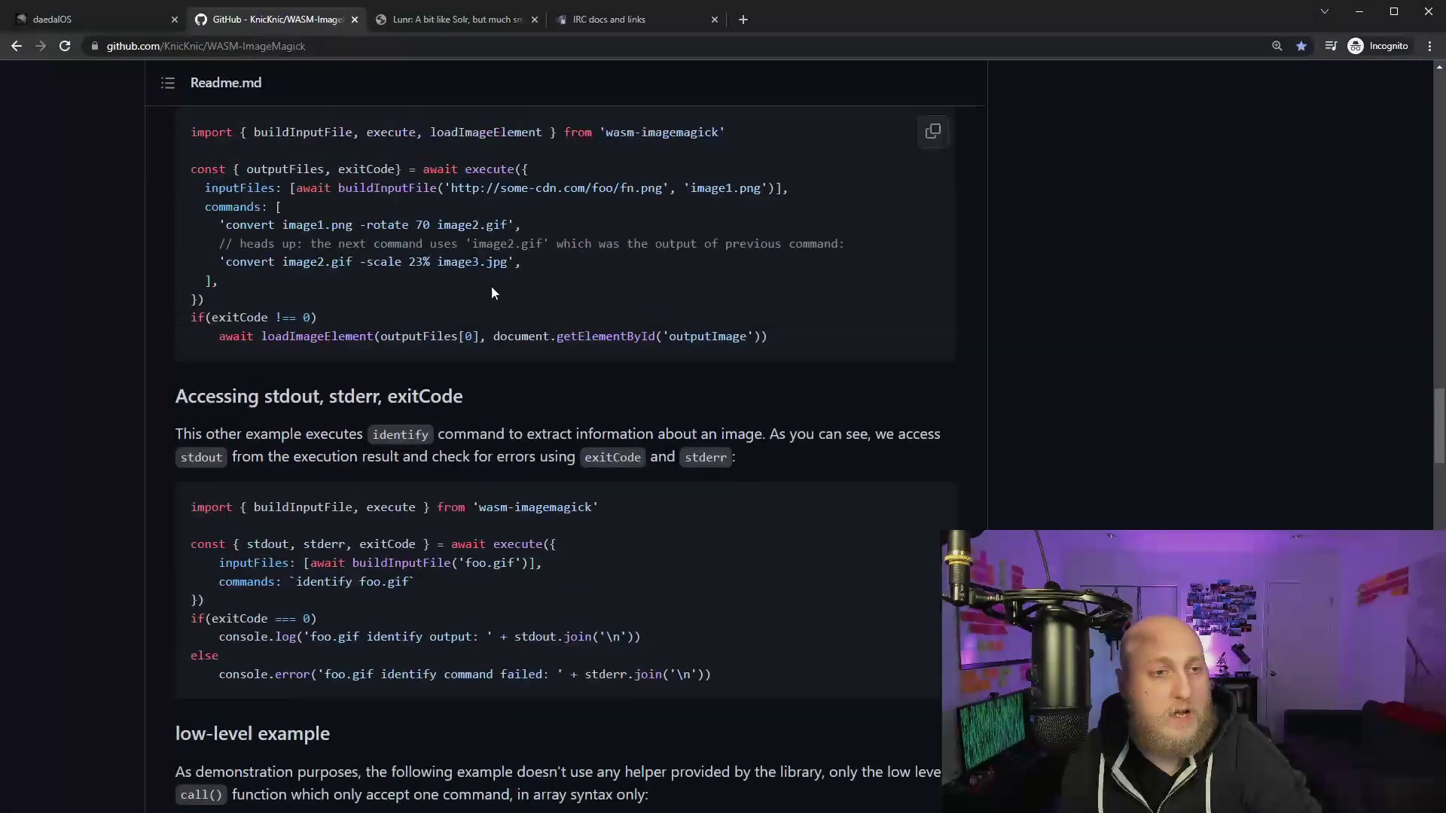
scroll(493, 292, "up", 1)
left_click_drag(360, 235, 697, 350)
left_click(311, 153)
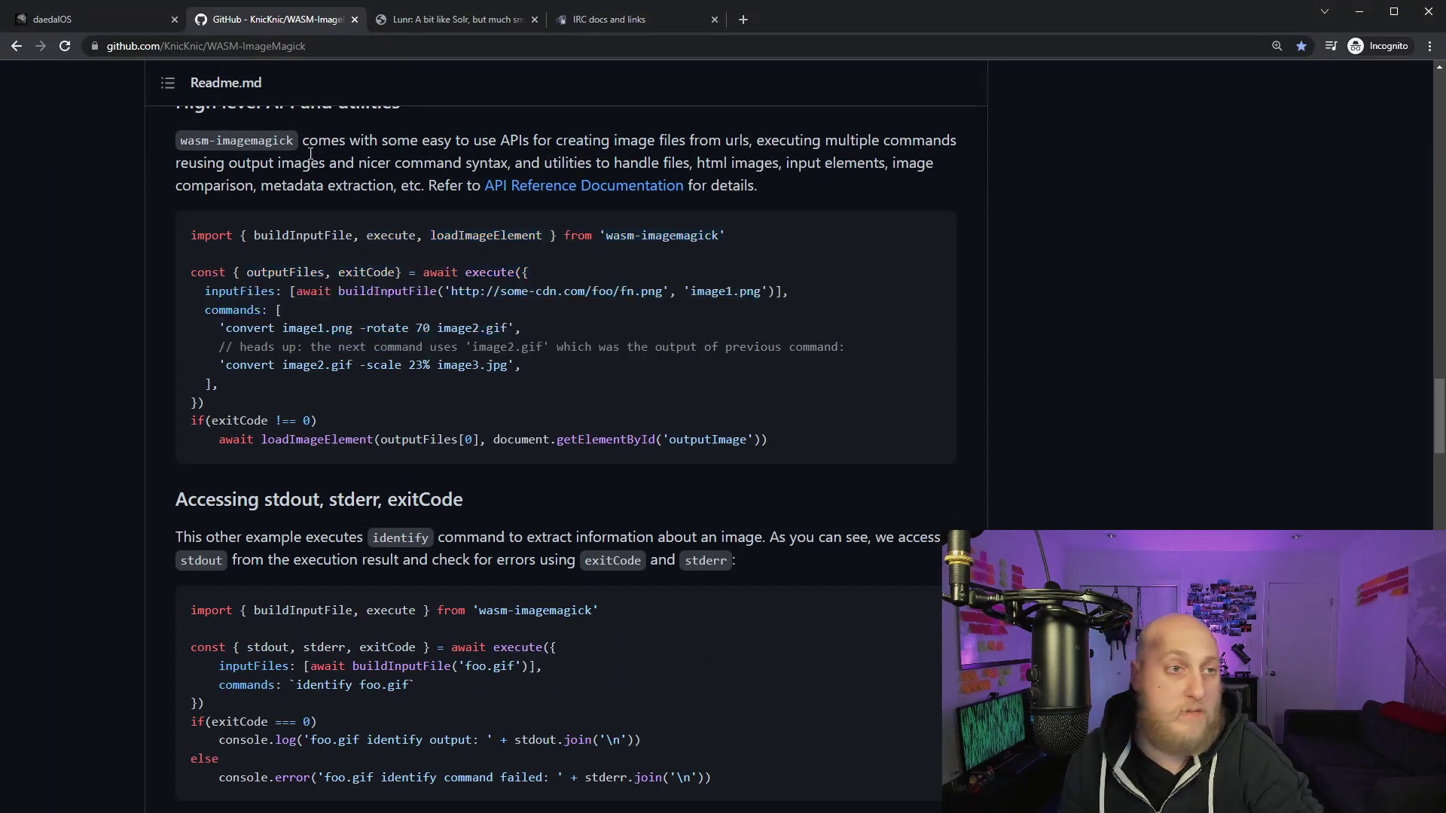
left_click(96, 19)
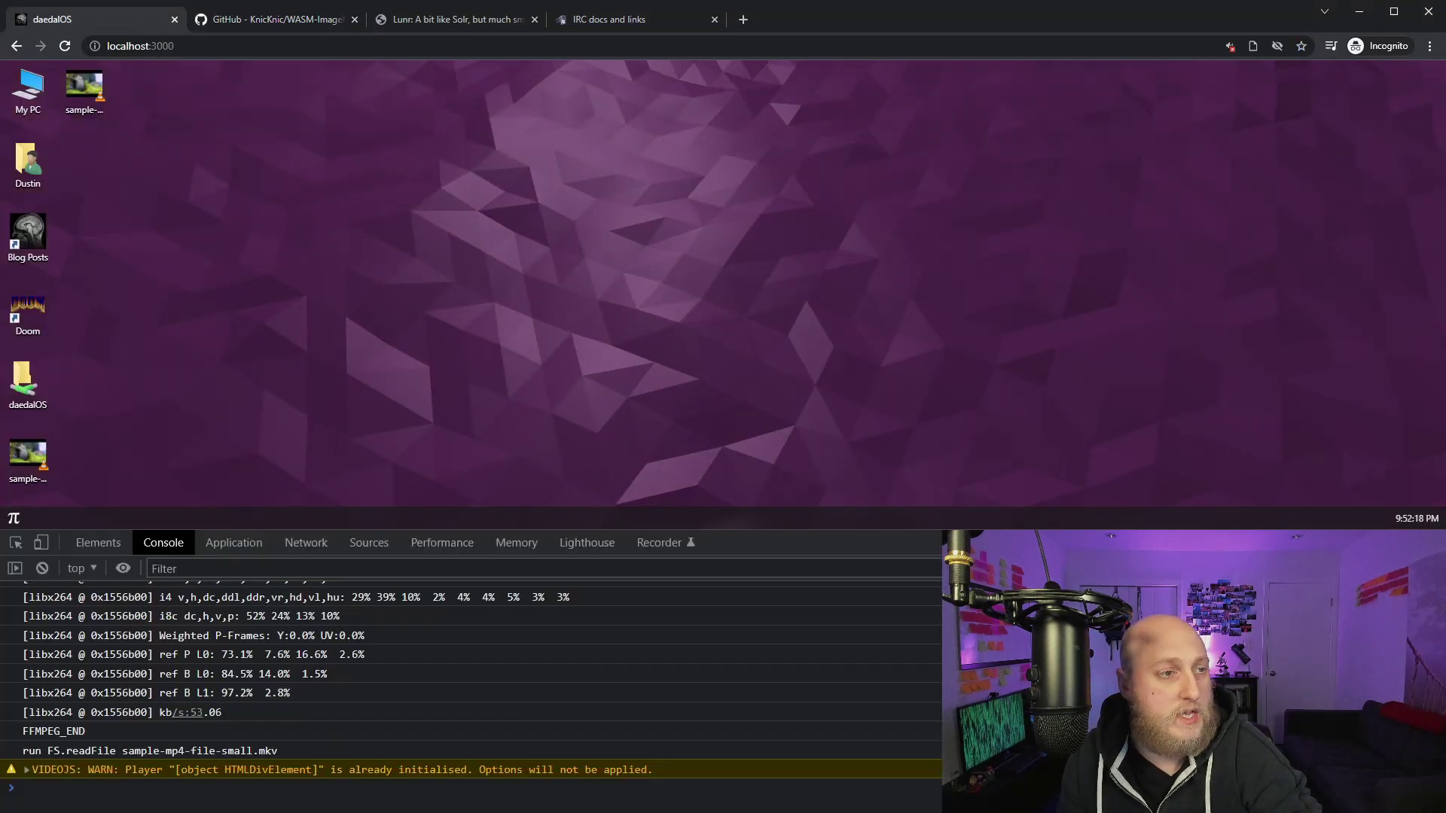
Paste the portrait JPG onto the desktop and view it in Photos
key("ctrl+v")
double_click(75, 157)
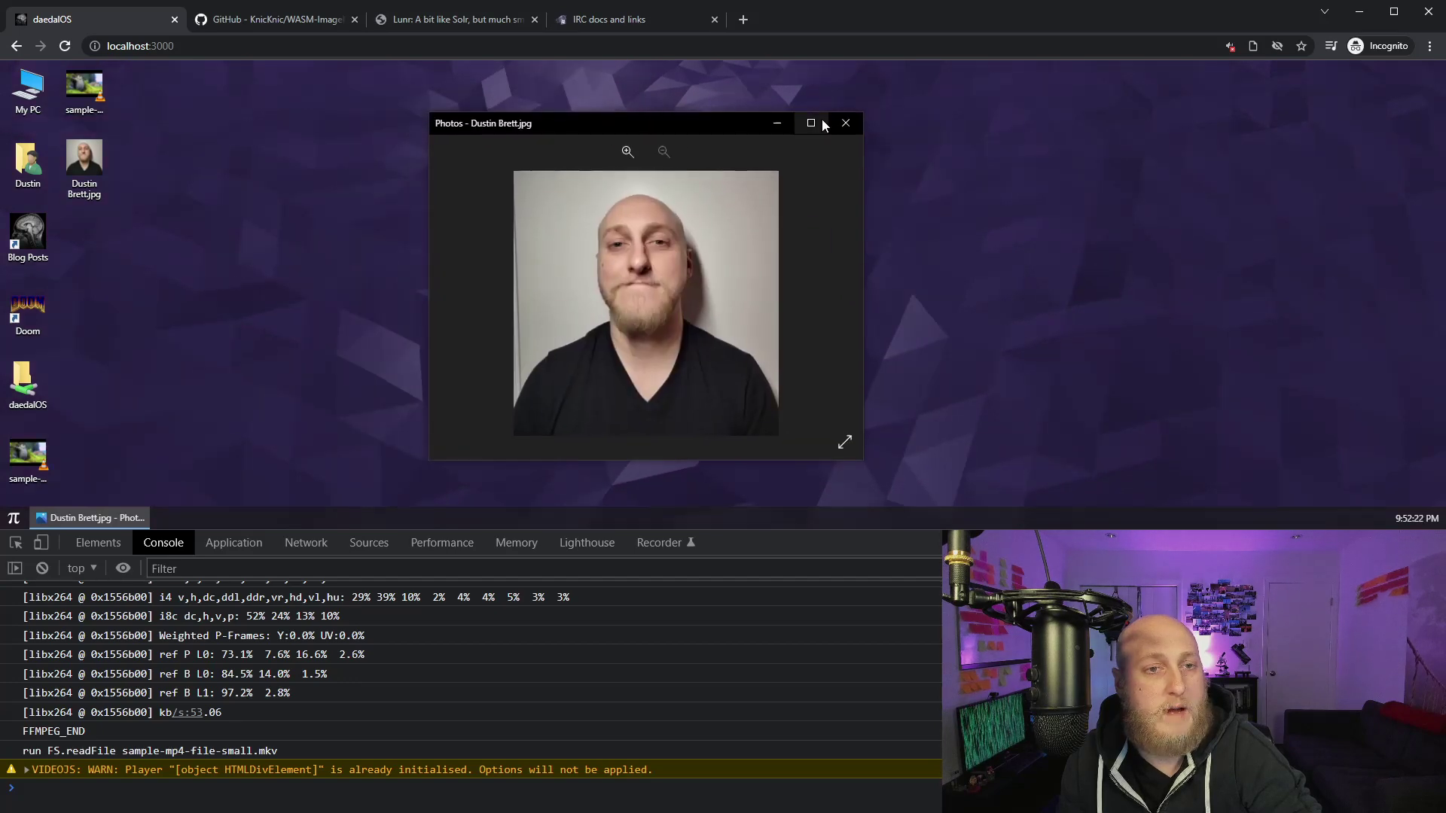
left_click(923, 121)
Convert the portrait JPG into a 3000x3000 PNG copy through Convert to > PNG
right_click(78, 161)
mouse_move(122, 197)
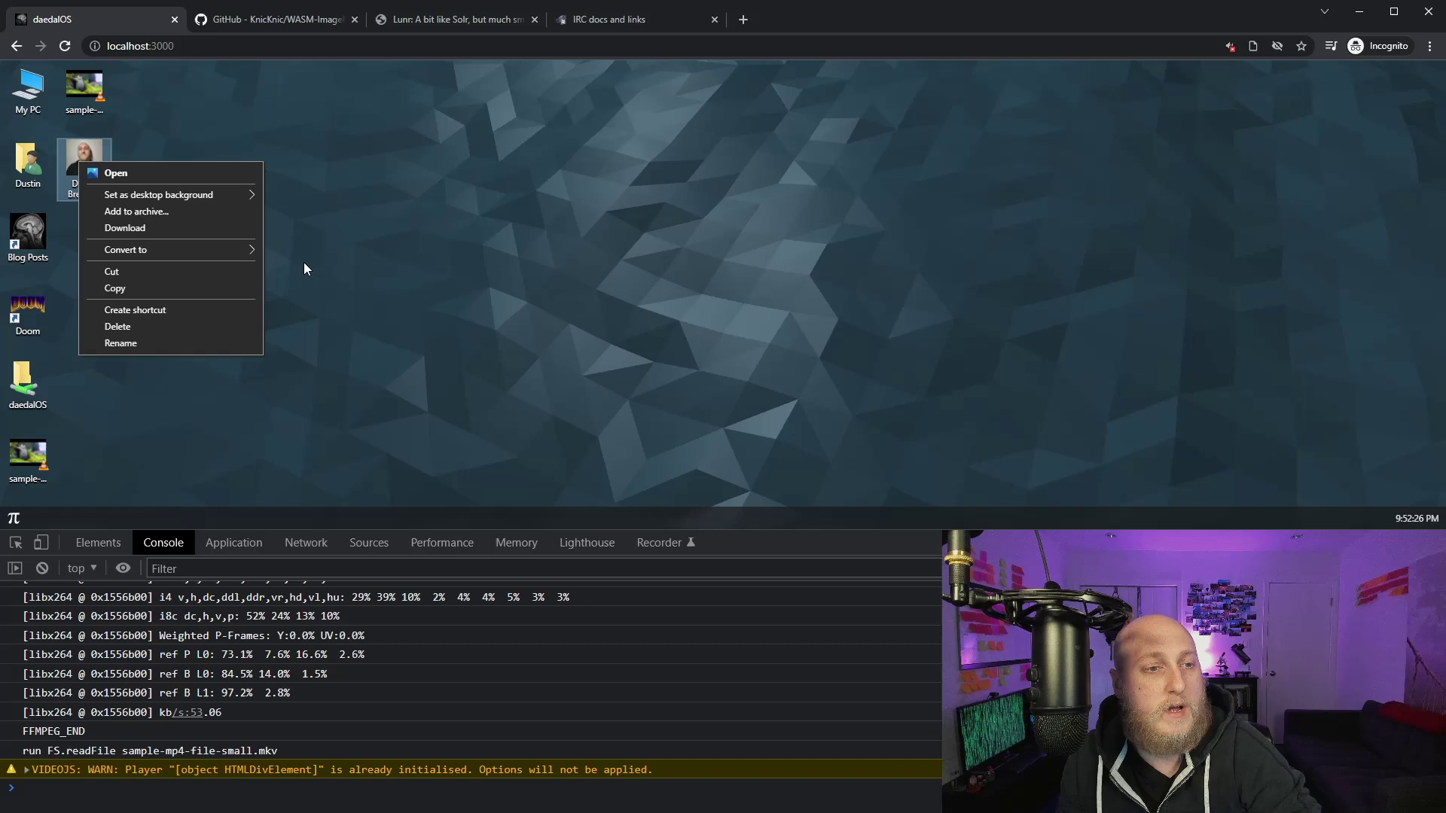
left_click(156, 107)
right_click(96, 172)
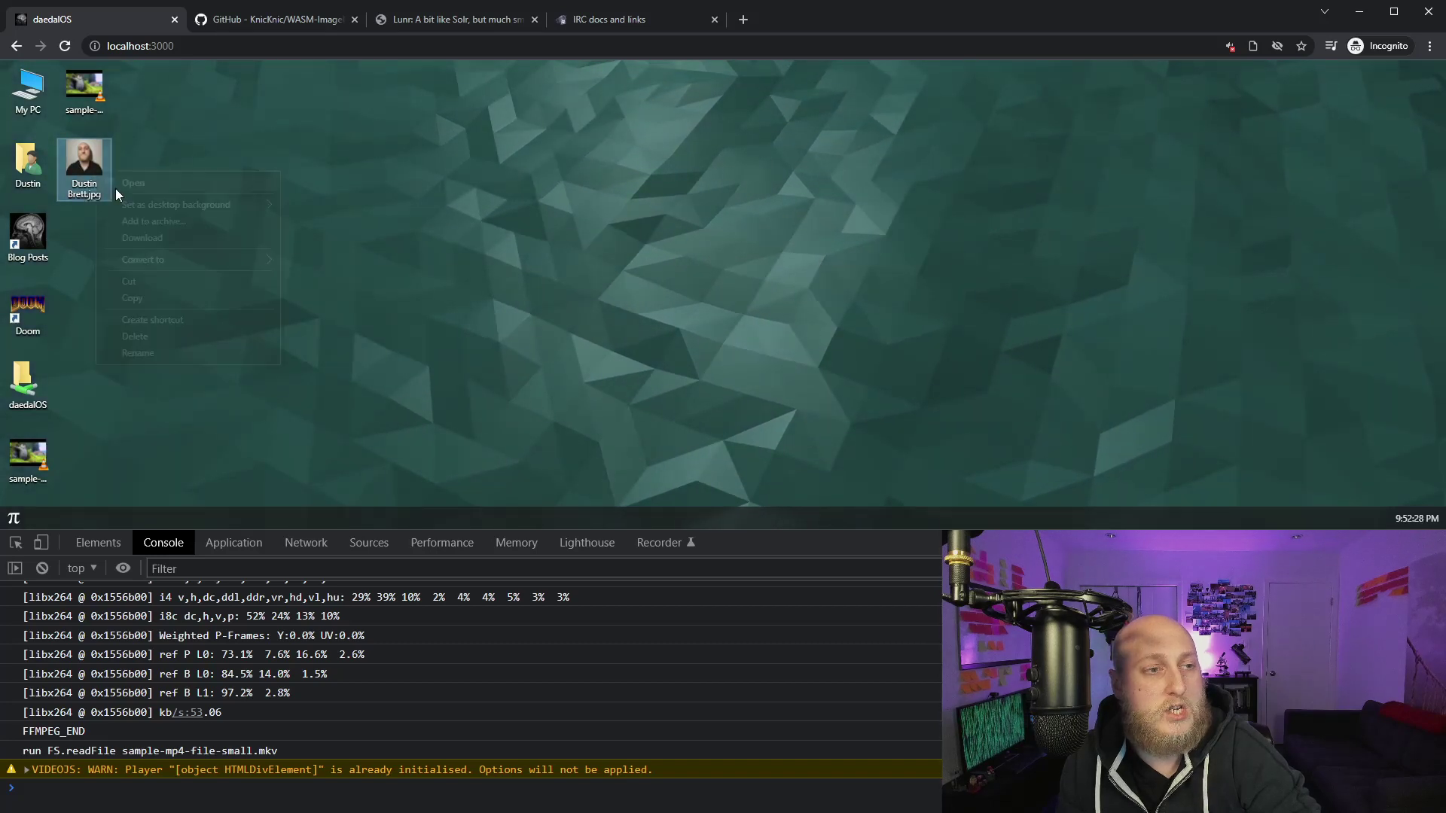
mouse_move(233, 256)
left_click(326, 327)
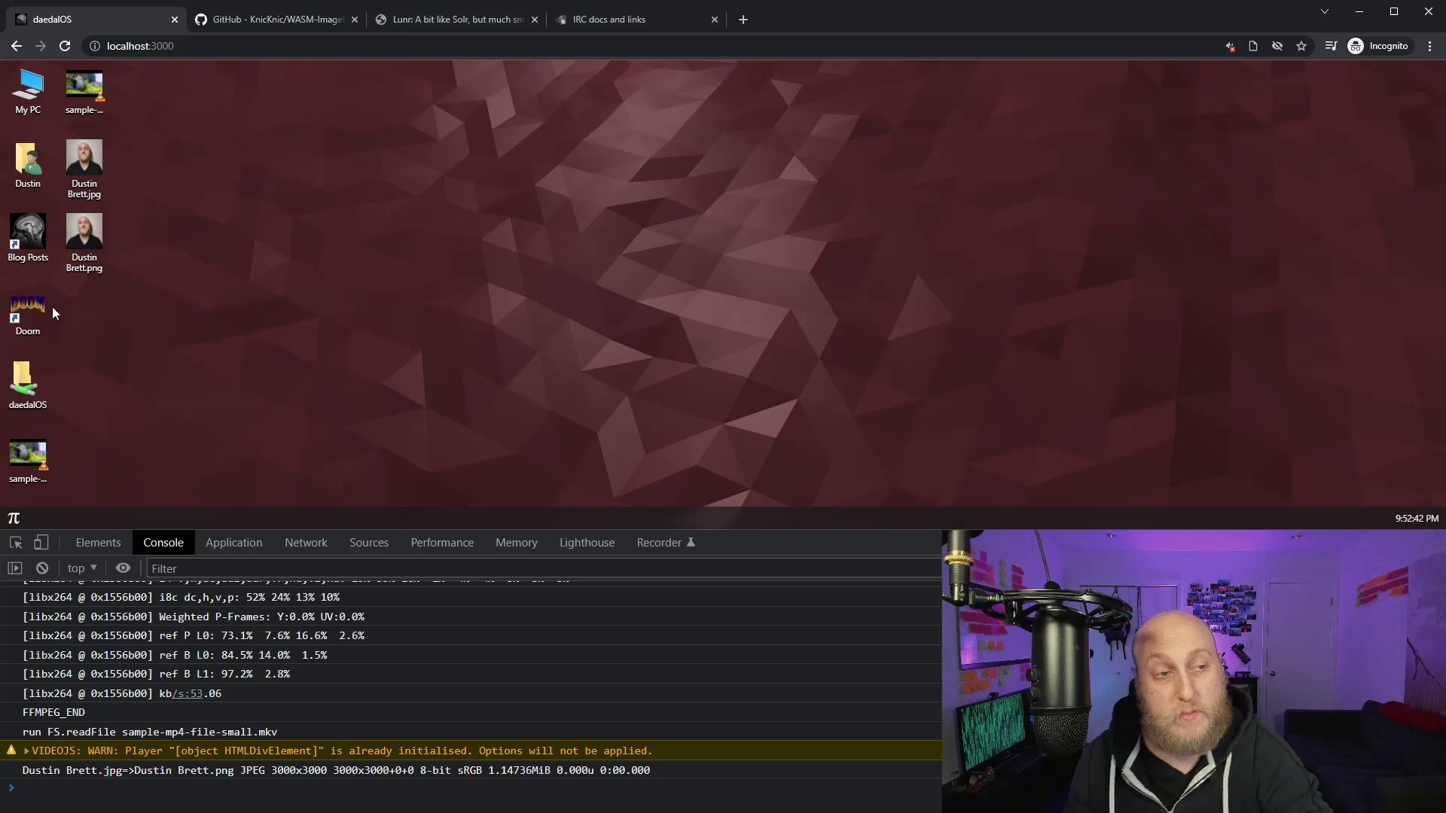
Open the PNG portrait copy in Photos to check it, then close the viewer
left_click_drag(52, 306, 86, 171)
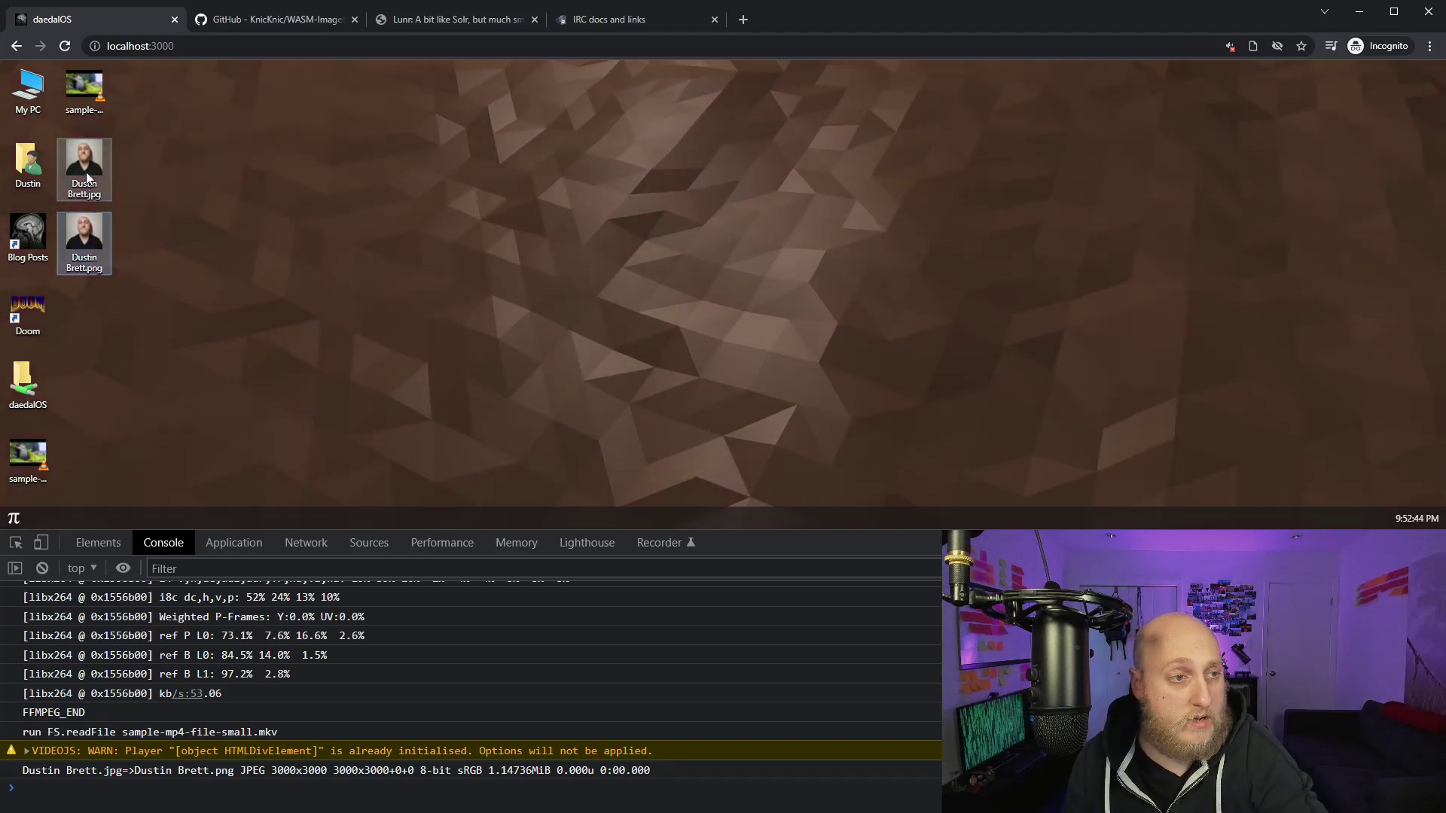
left_click(80, 230)
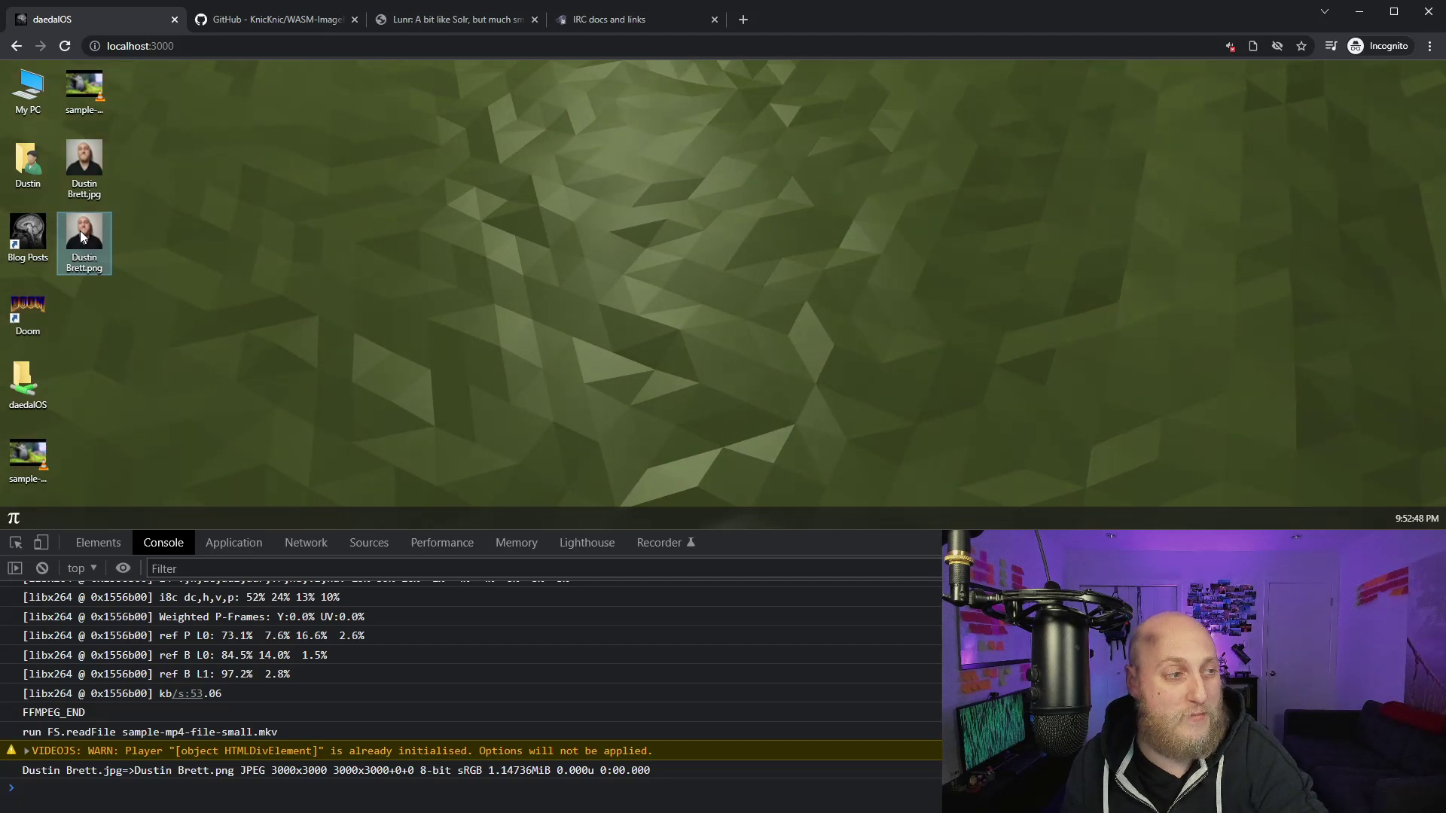
double_click(80, 230)
left_click_drag(729, 125, 514, 107)
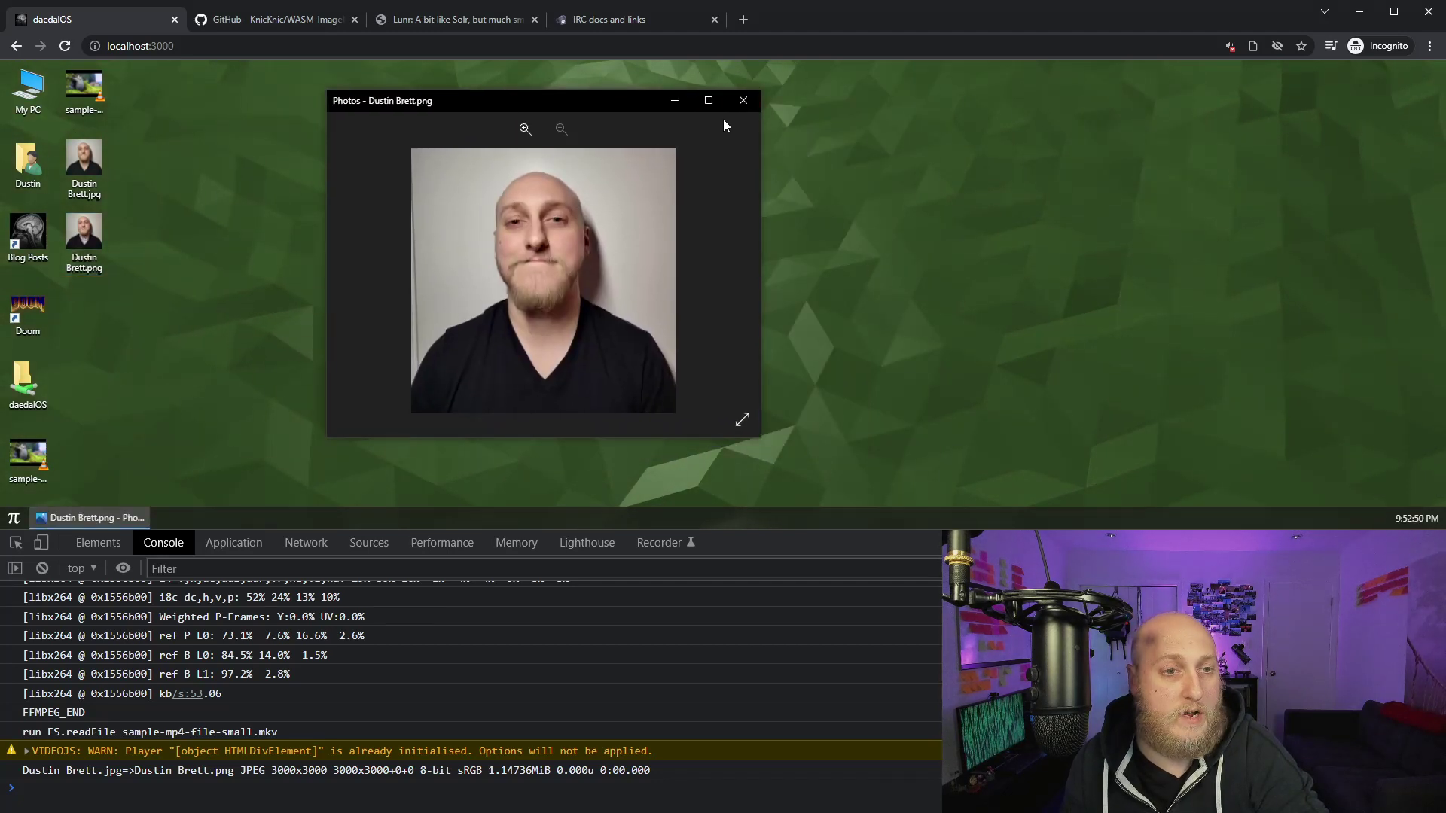
left_click(743, 100)
Deselect the portrait files and switch to the WASM-ImageMagick GitHub page
left_click_drag(128, 301, 104, 116)
left_click(262, 243)
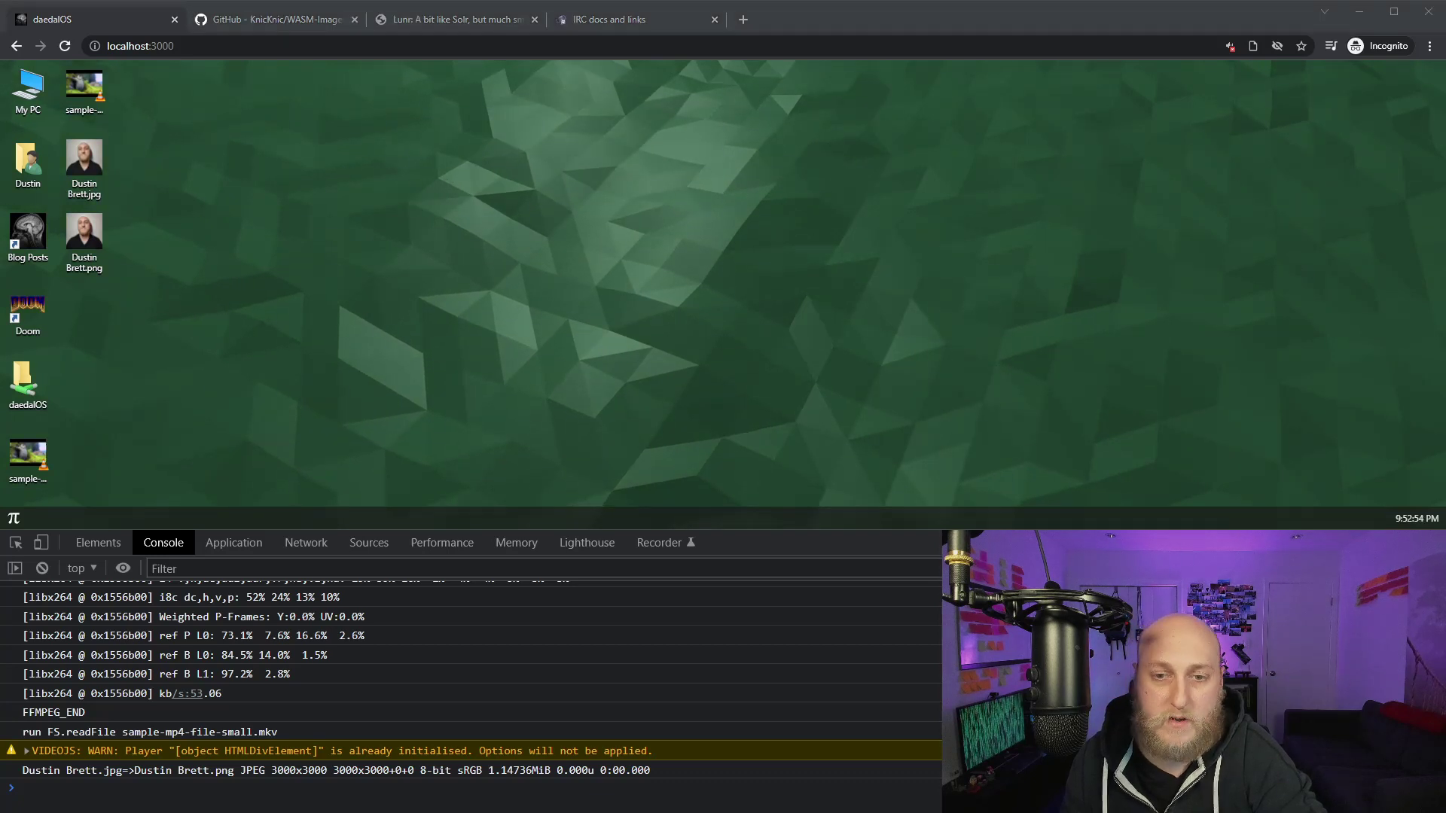
left_click(498, 128)
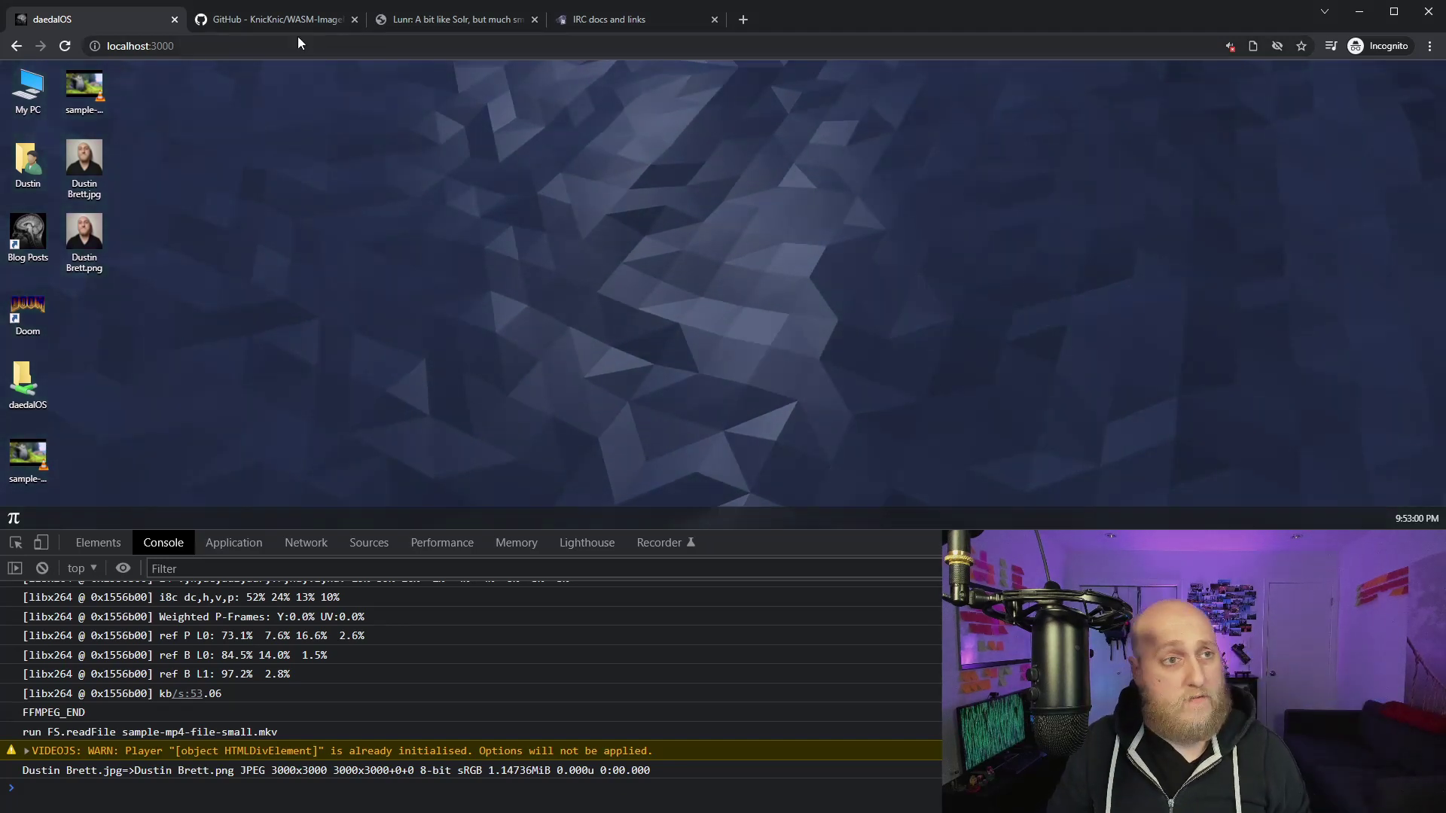
left_click(334, 23)
Close the GitHub page and highlight parts of the LUNR title letter by letter
left_click(354, 22)
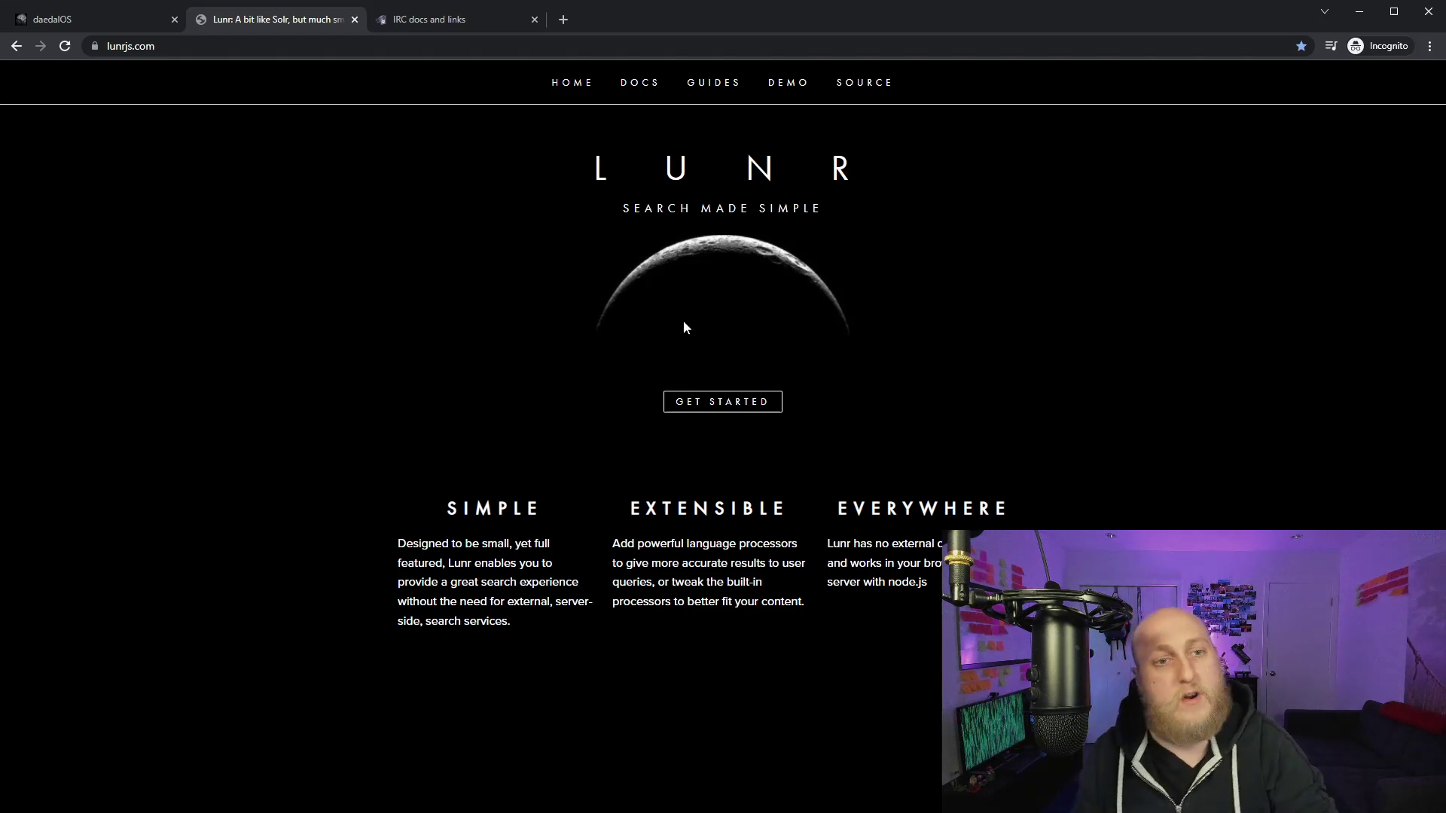
left_click_drag(640, 177, 940, 164)
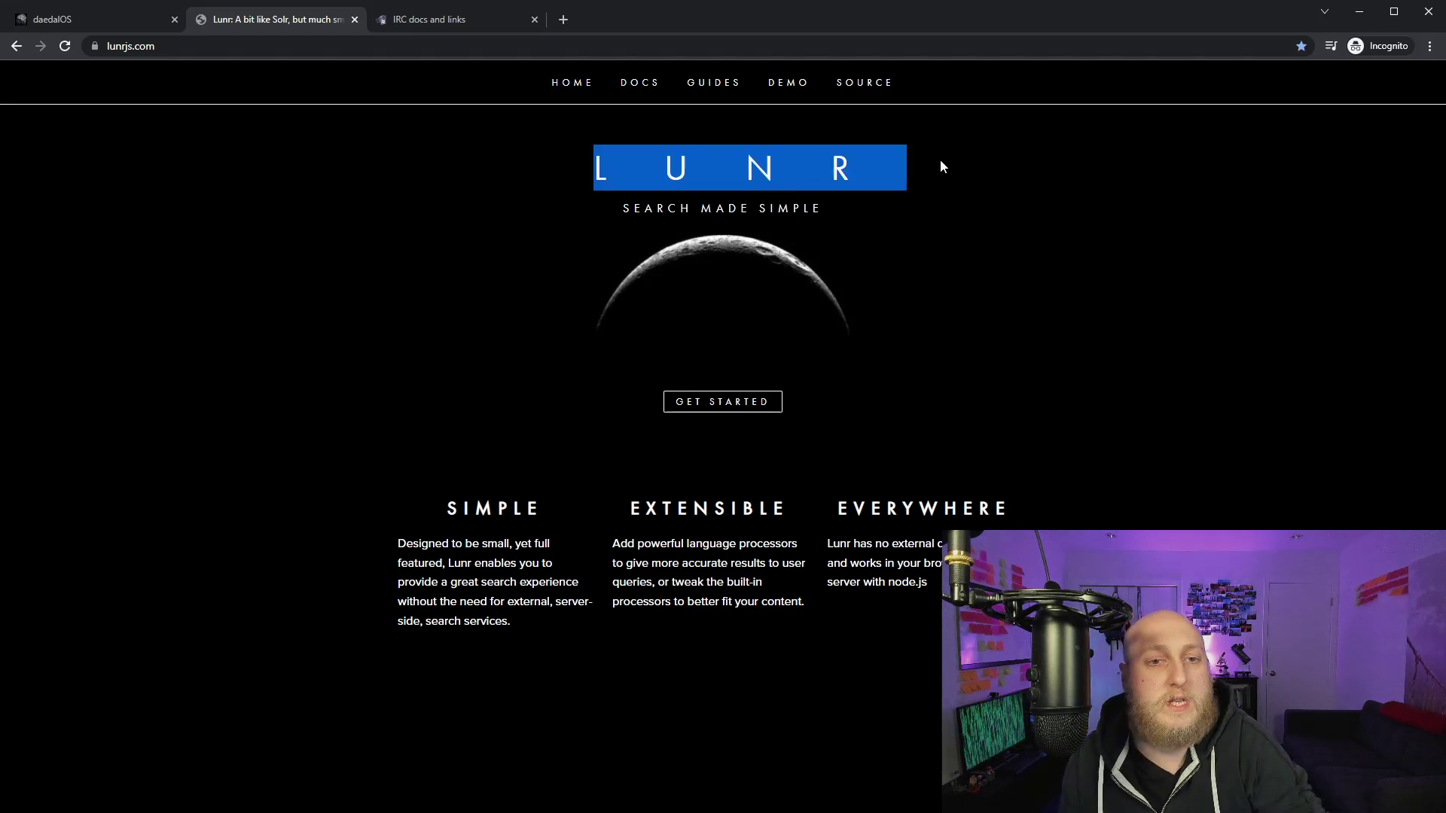
left_click(940, 165)
left_click_drag(835, 168, 619, 175)
left_click(883, 166)
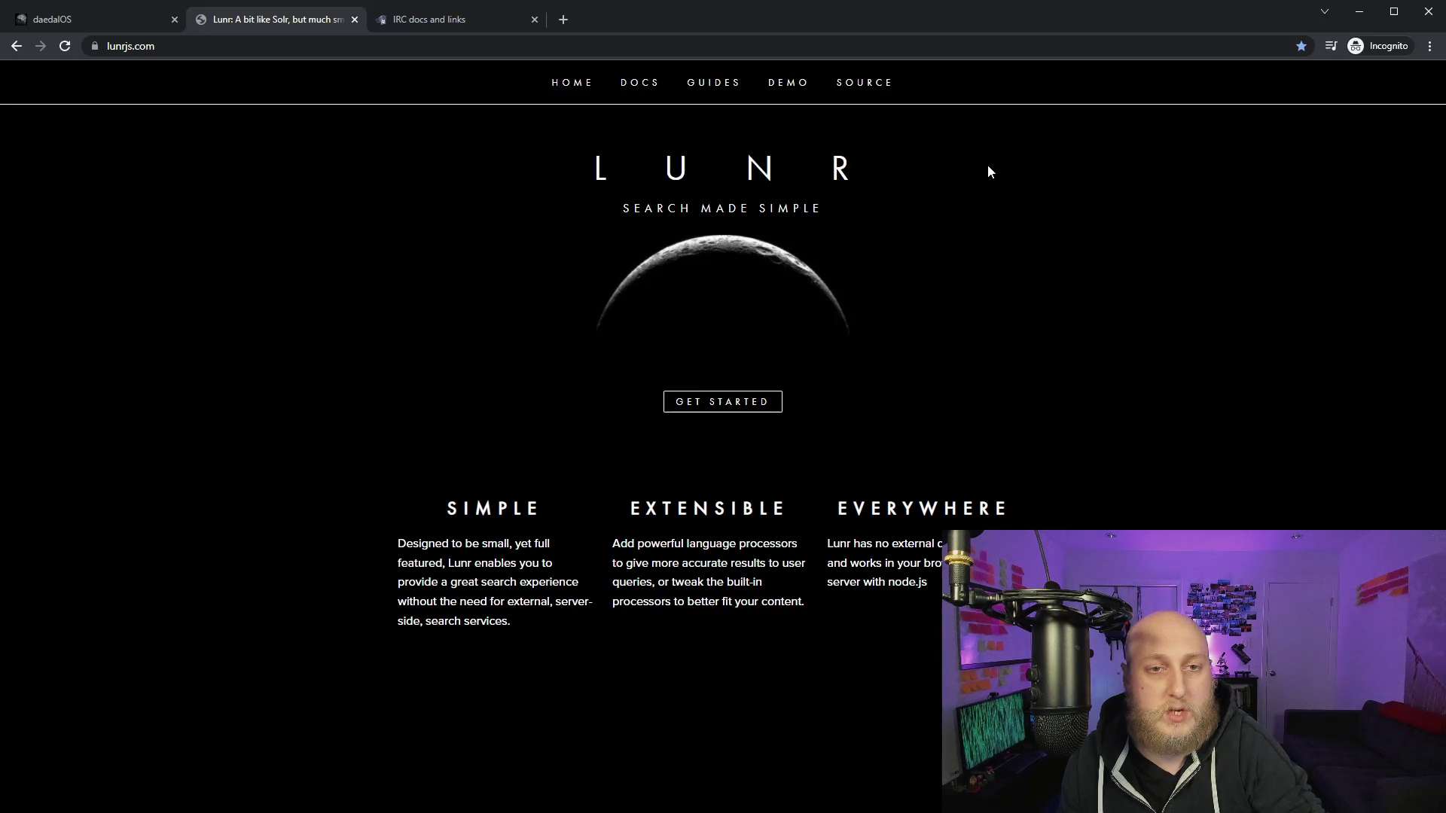
double_click(875, 172)
double_click(881, 168)
left_click(885, 166)
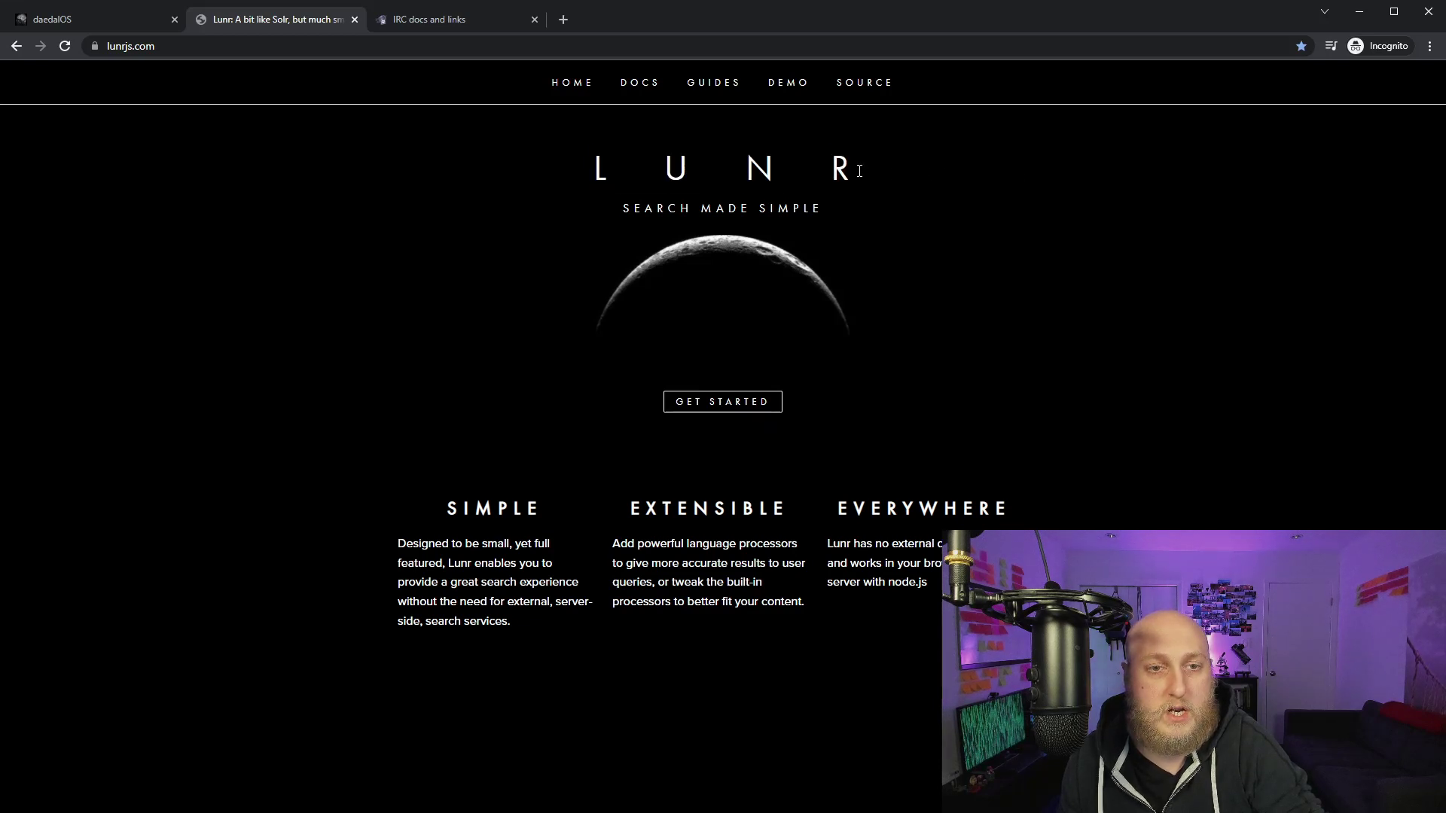
double_click(888, 163)
left_click(888, 166)
double_click(760, 167)
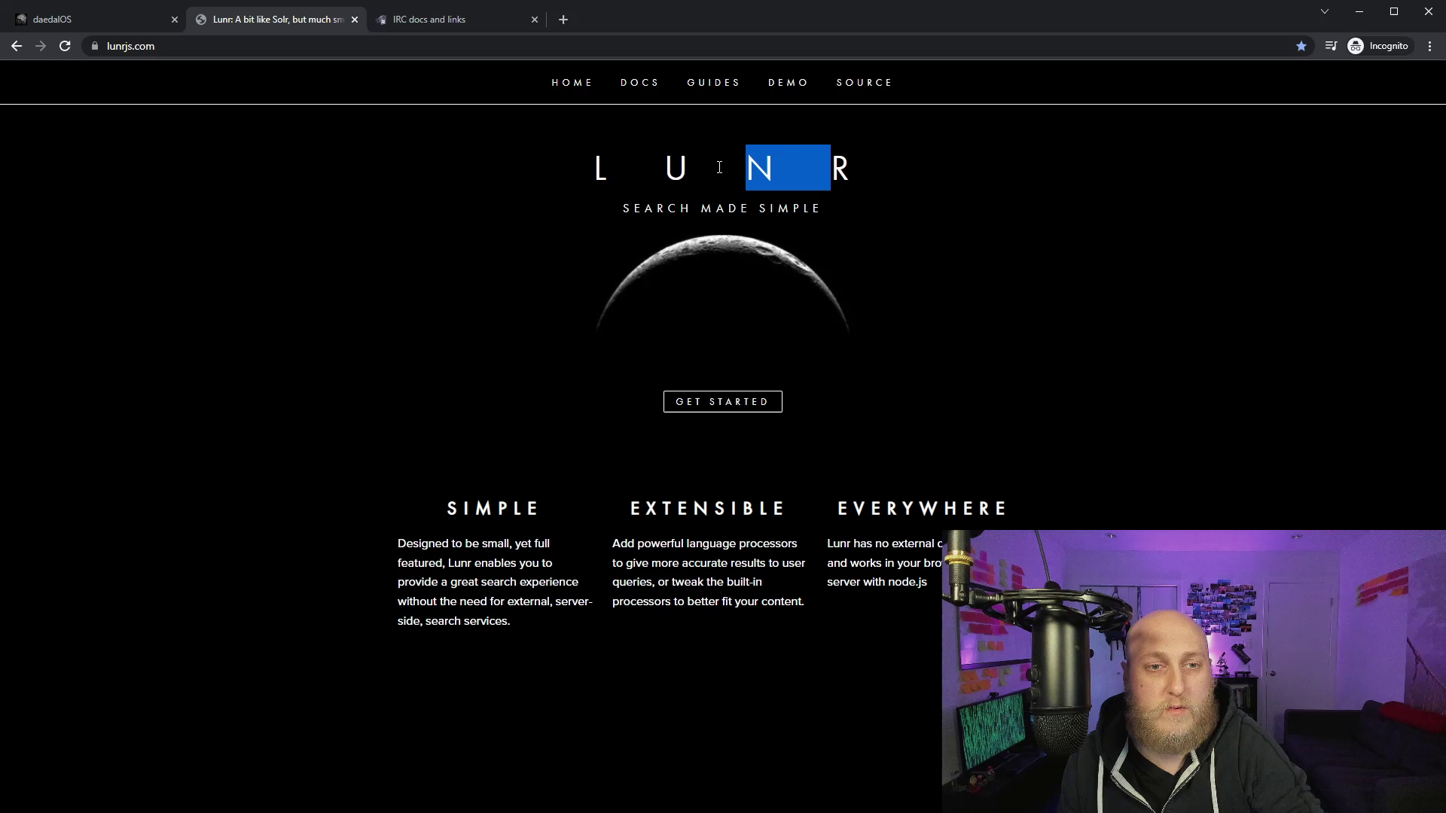
left_click(757, 167)
Select the whole LUNR title, then open My PC on the daedalOS desktop
double_click(676, 167)
double_click(603, 167)
left_click(893, 192)
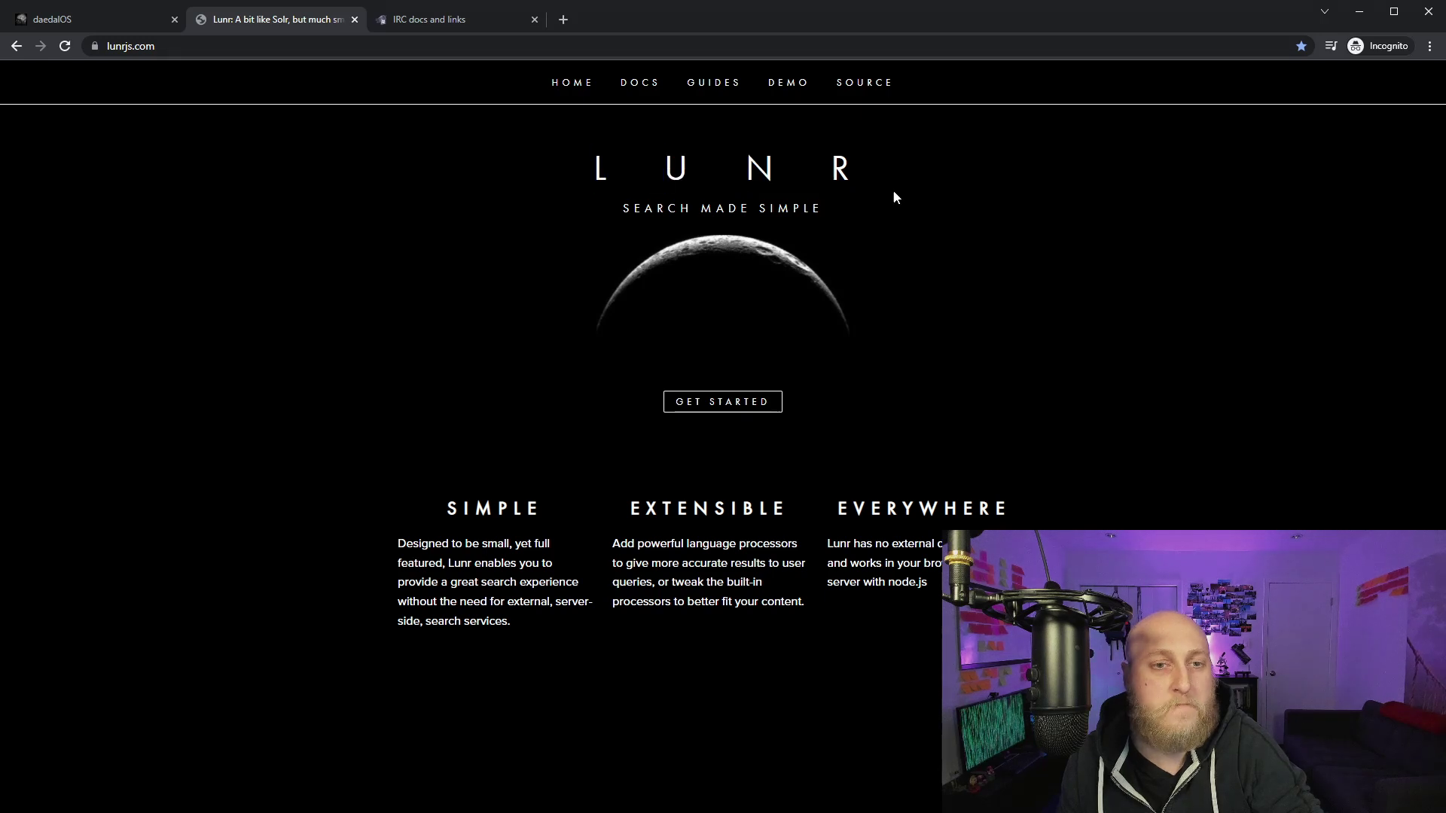
left_click_drag(893, 192, 595, 167)
left_click(914, 227)
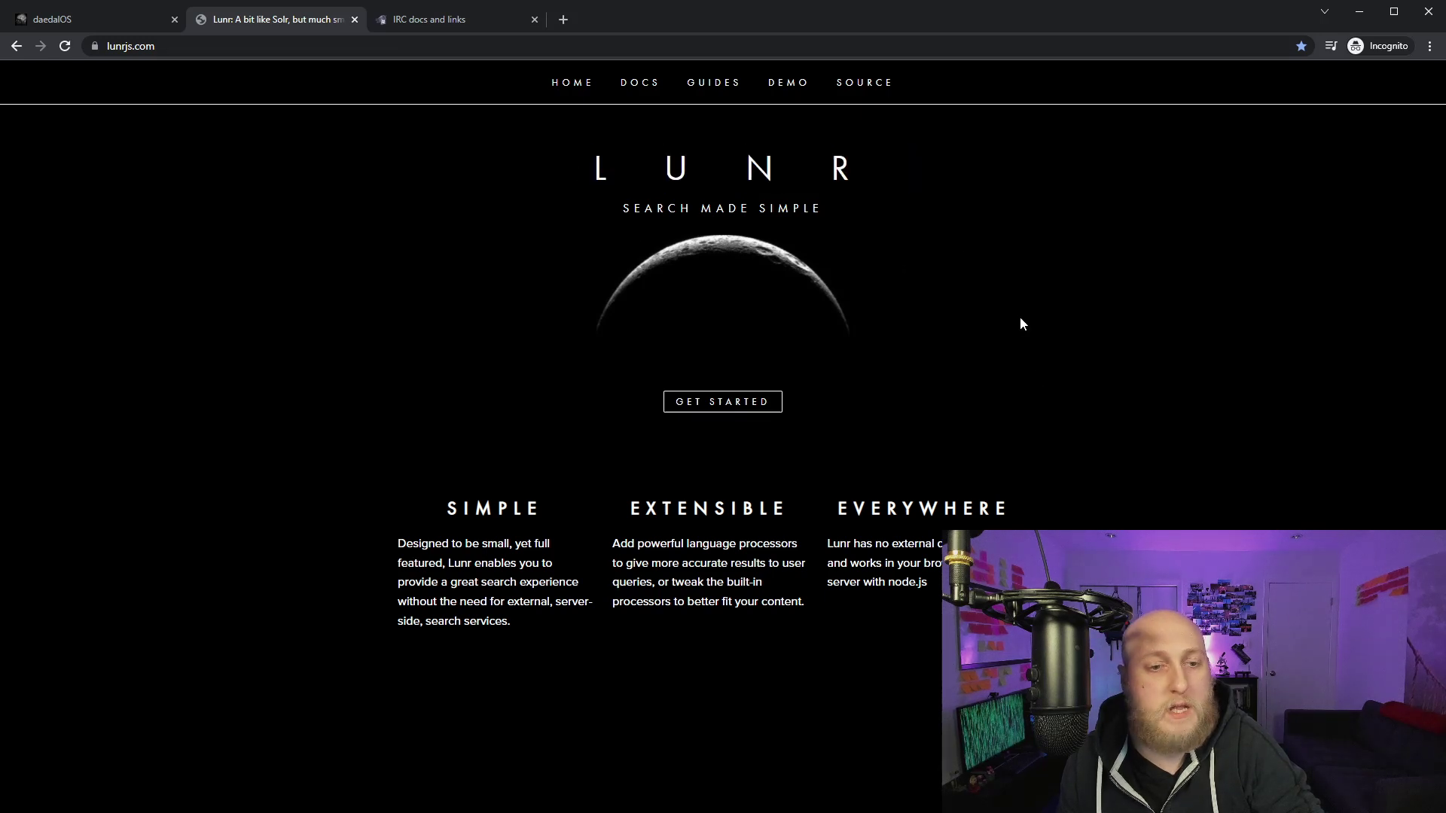
left_click(78, 23)
double_click(46, 93)
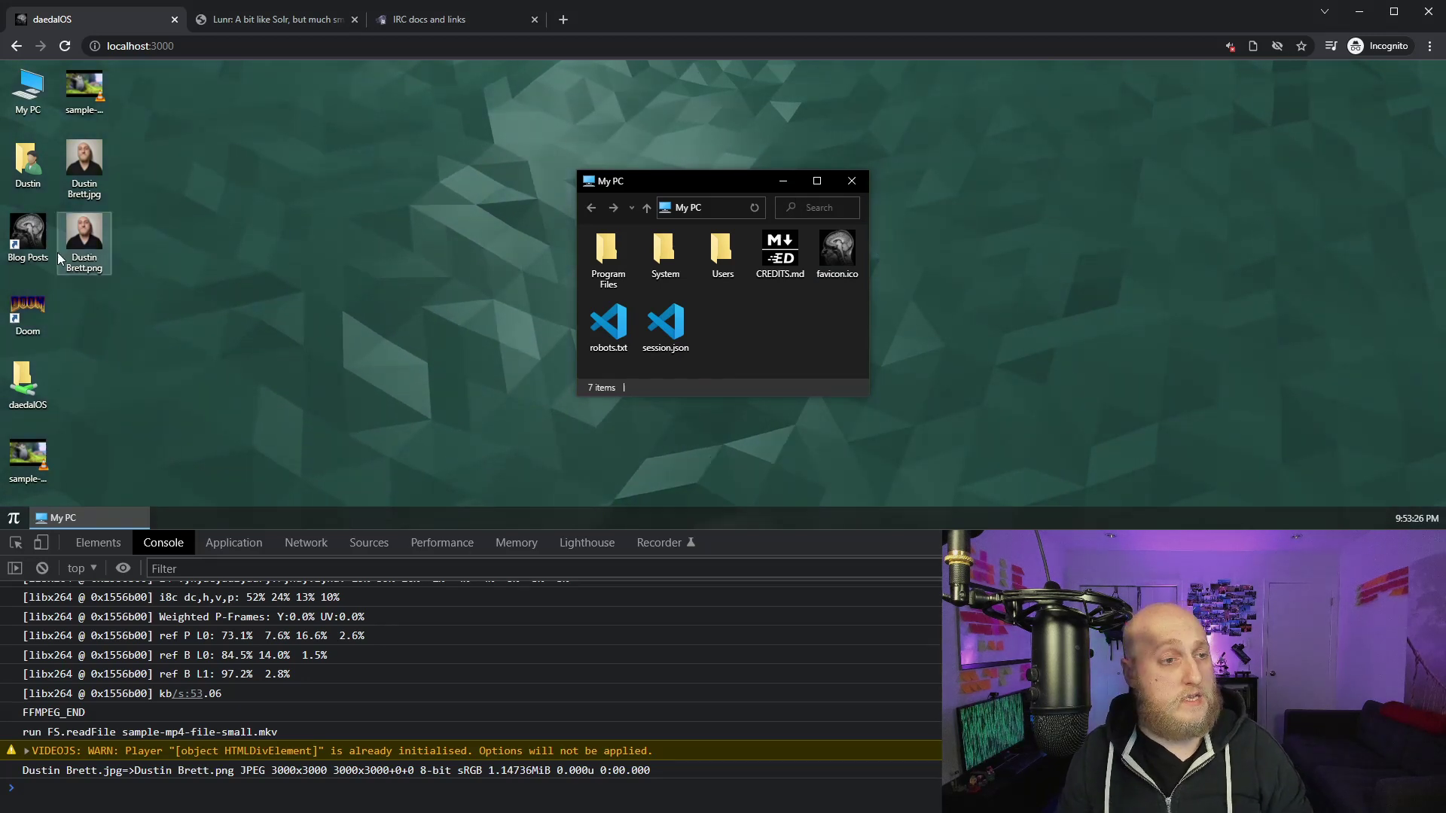
Search My PC for the owner's name, preview the résumé PDF, then clear the DevTools console
type("dustin")
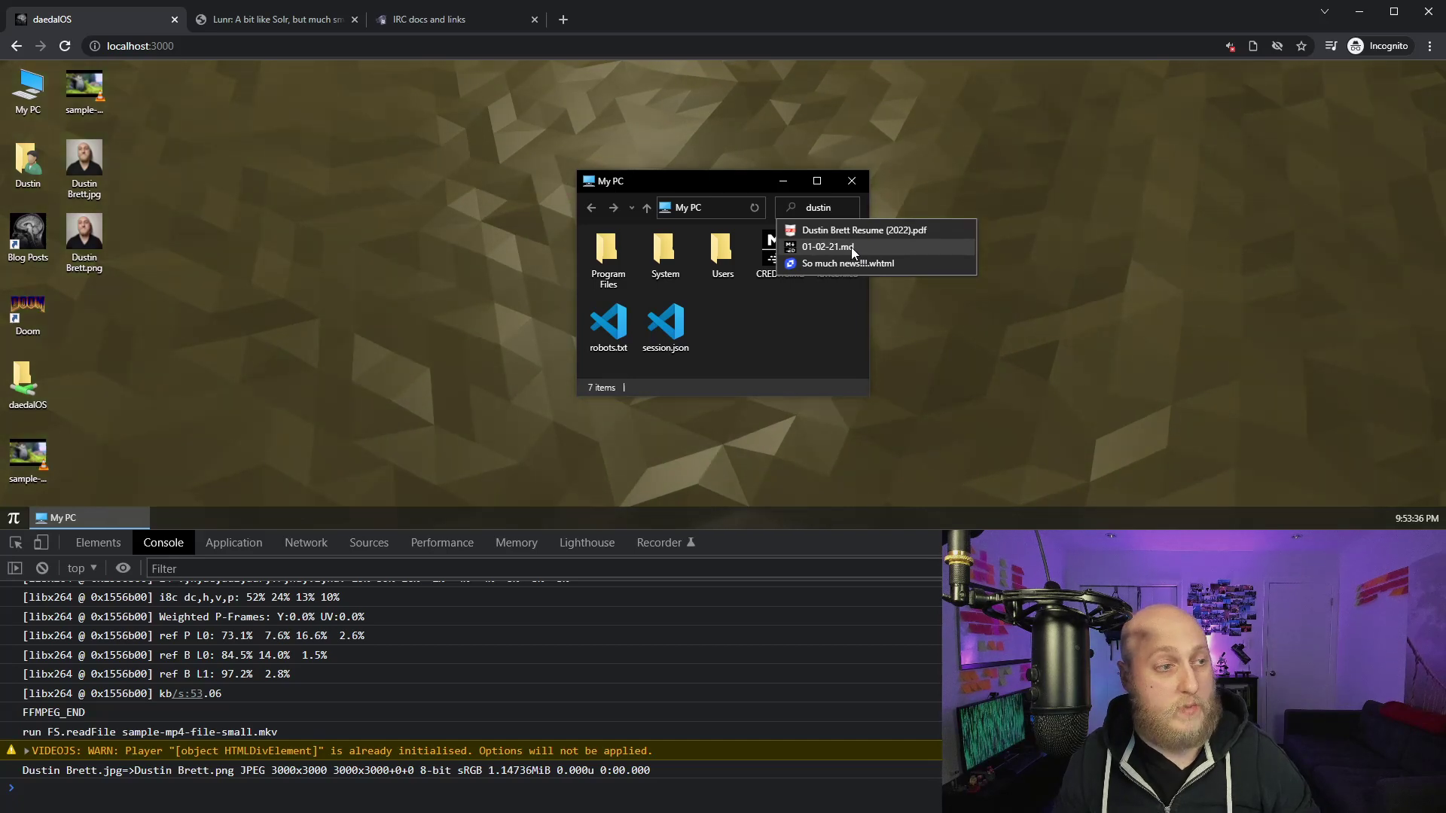
left_click(835, 238)
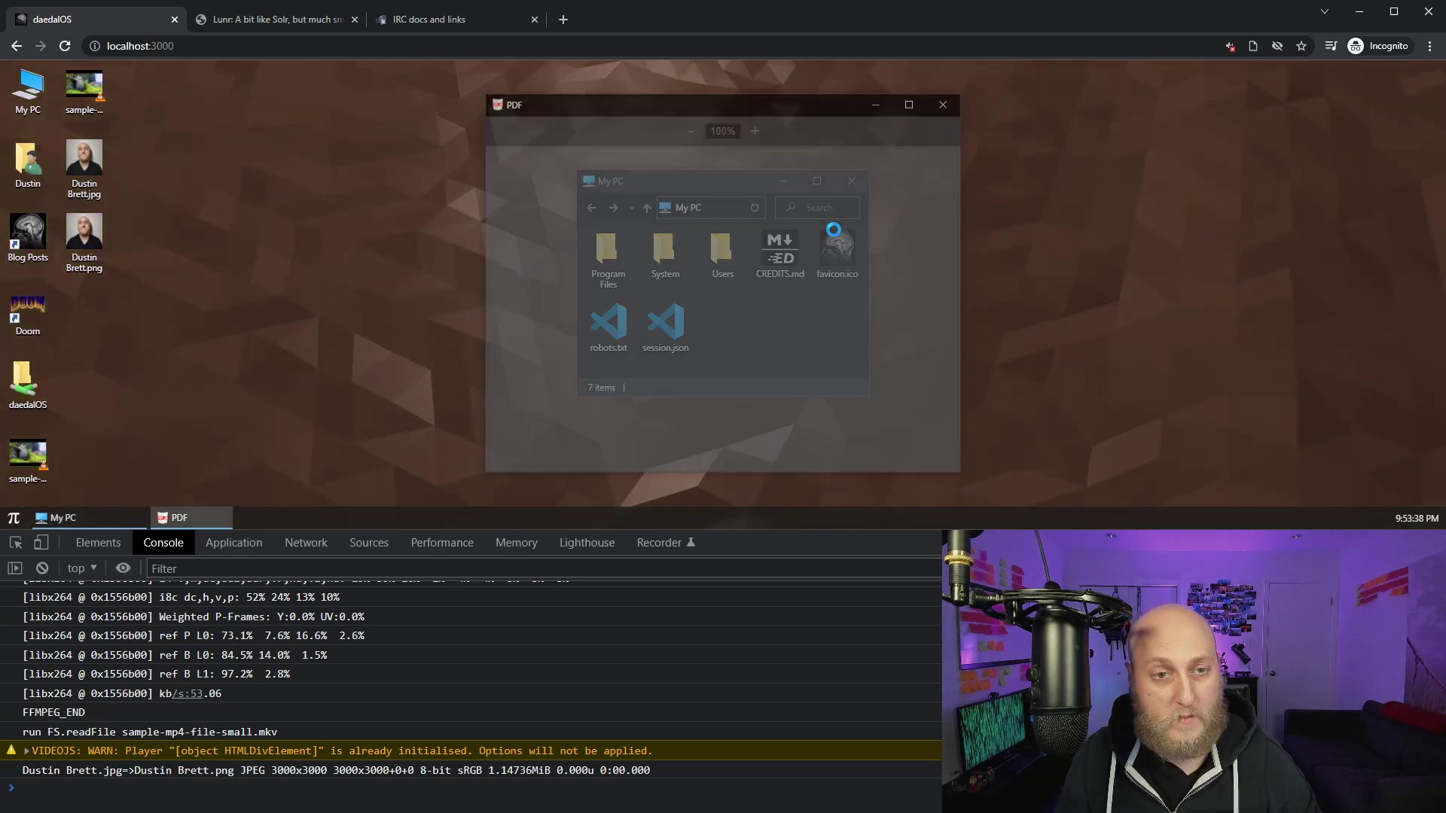
left_click(945, 104)
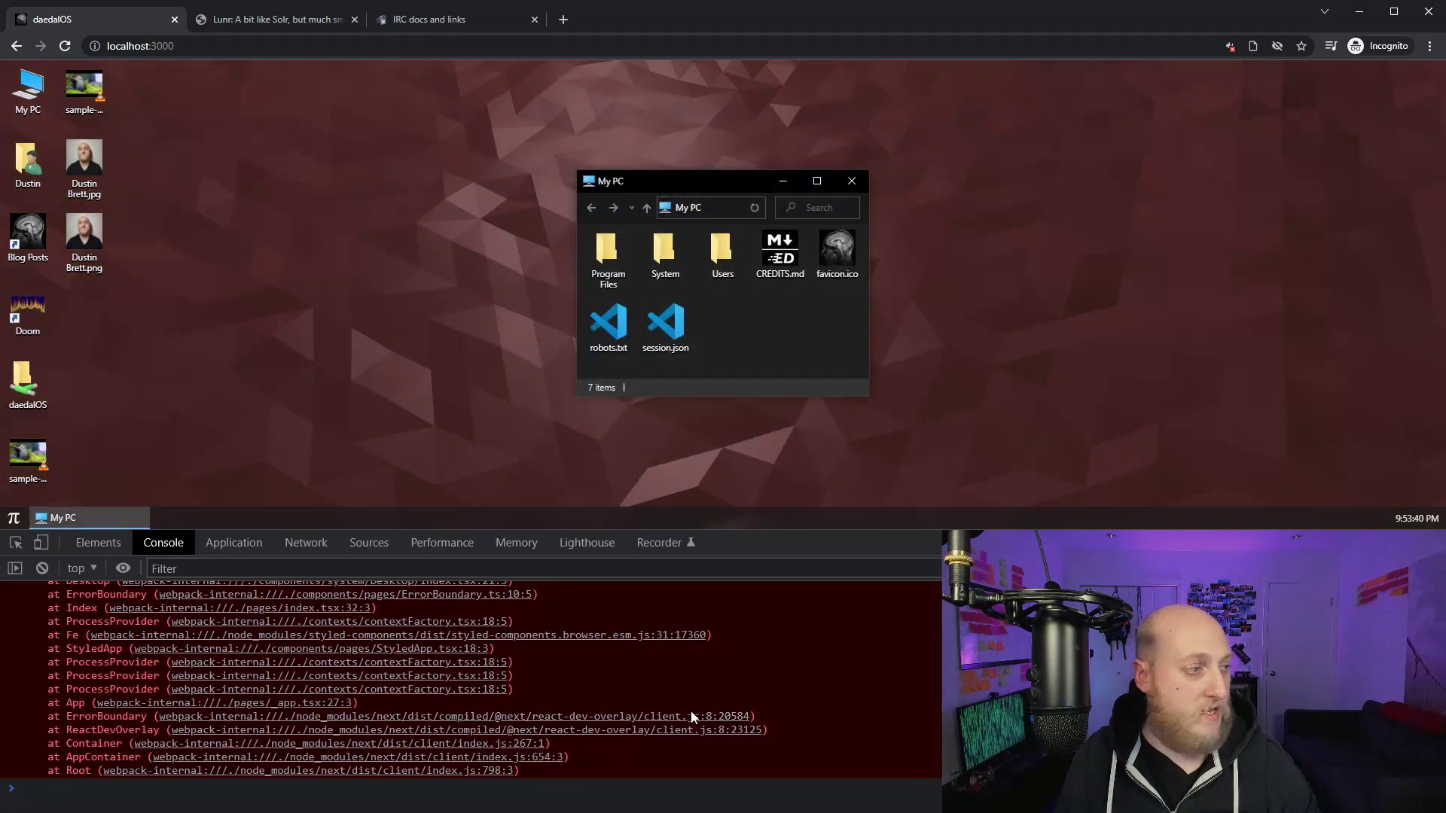
left_click(42, 568)
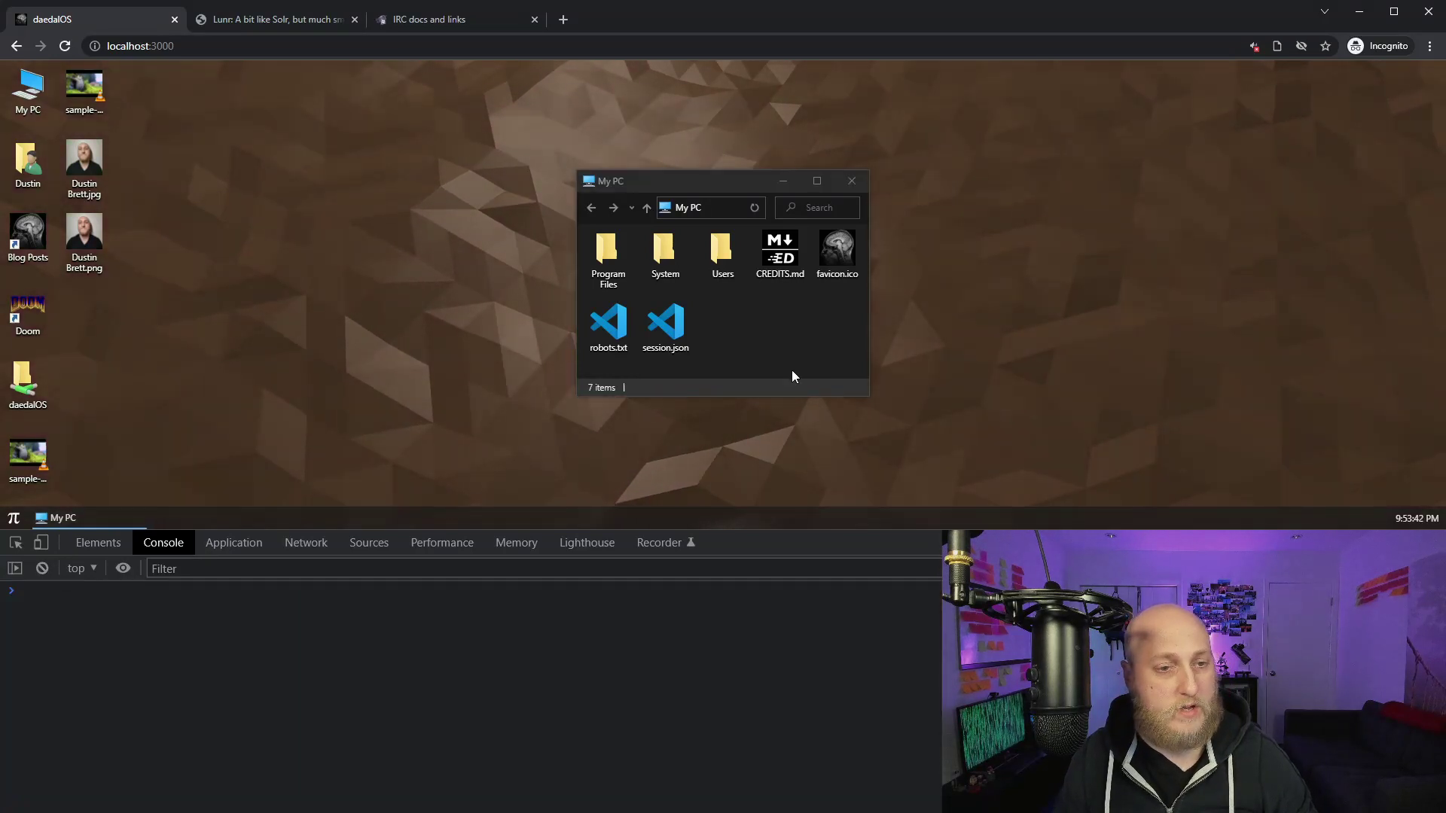
Repeat the owner's-name search in My PC, clear it, and select the portrait images
left_click(89, 252)
left_click(846, 210)
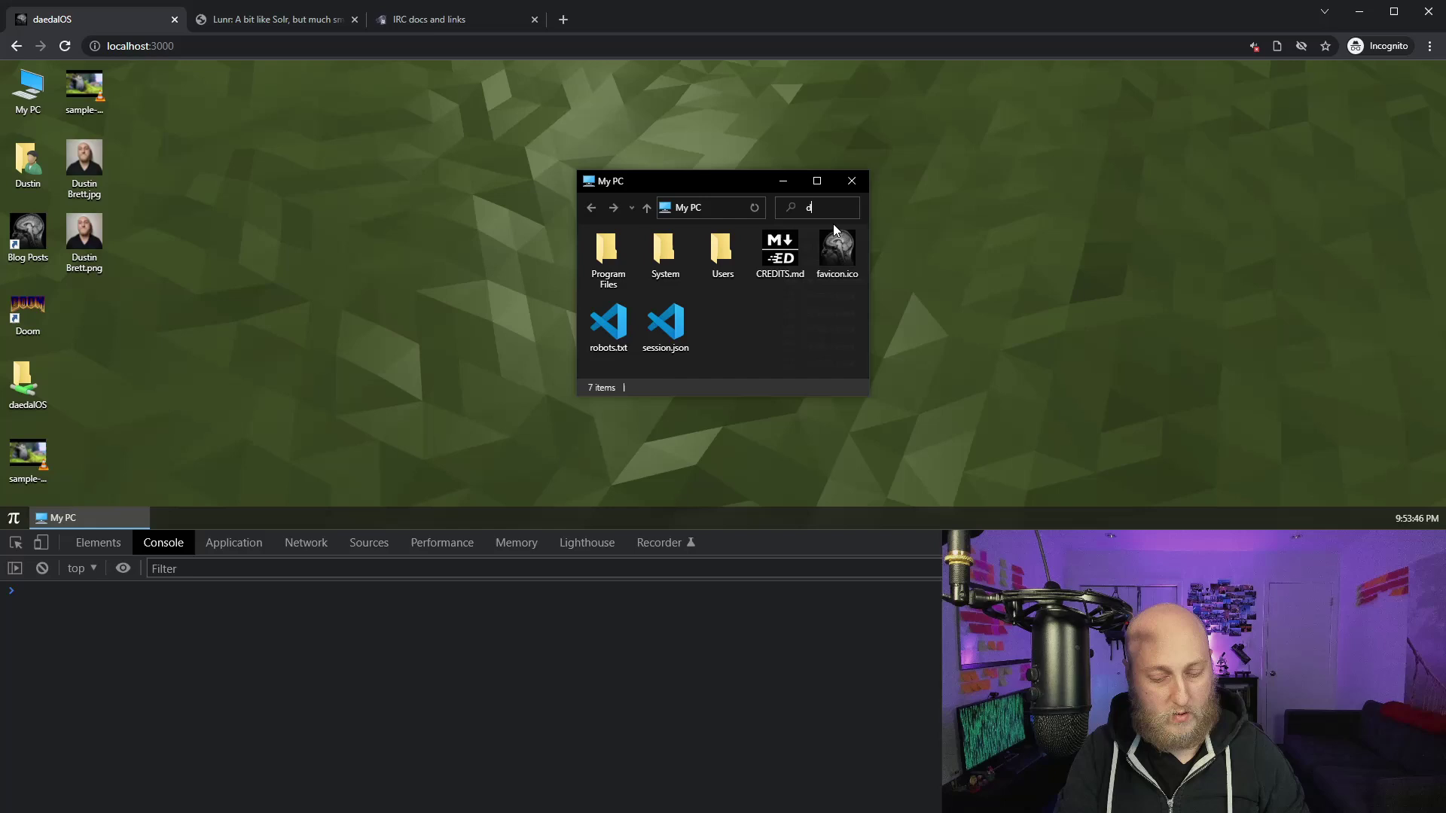
type("dustin")
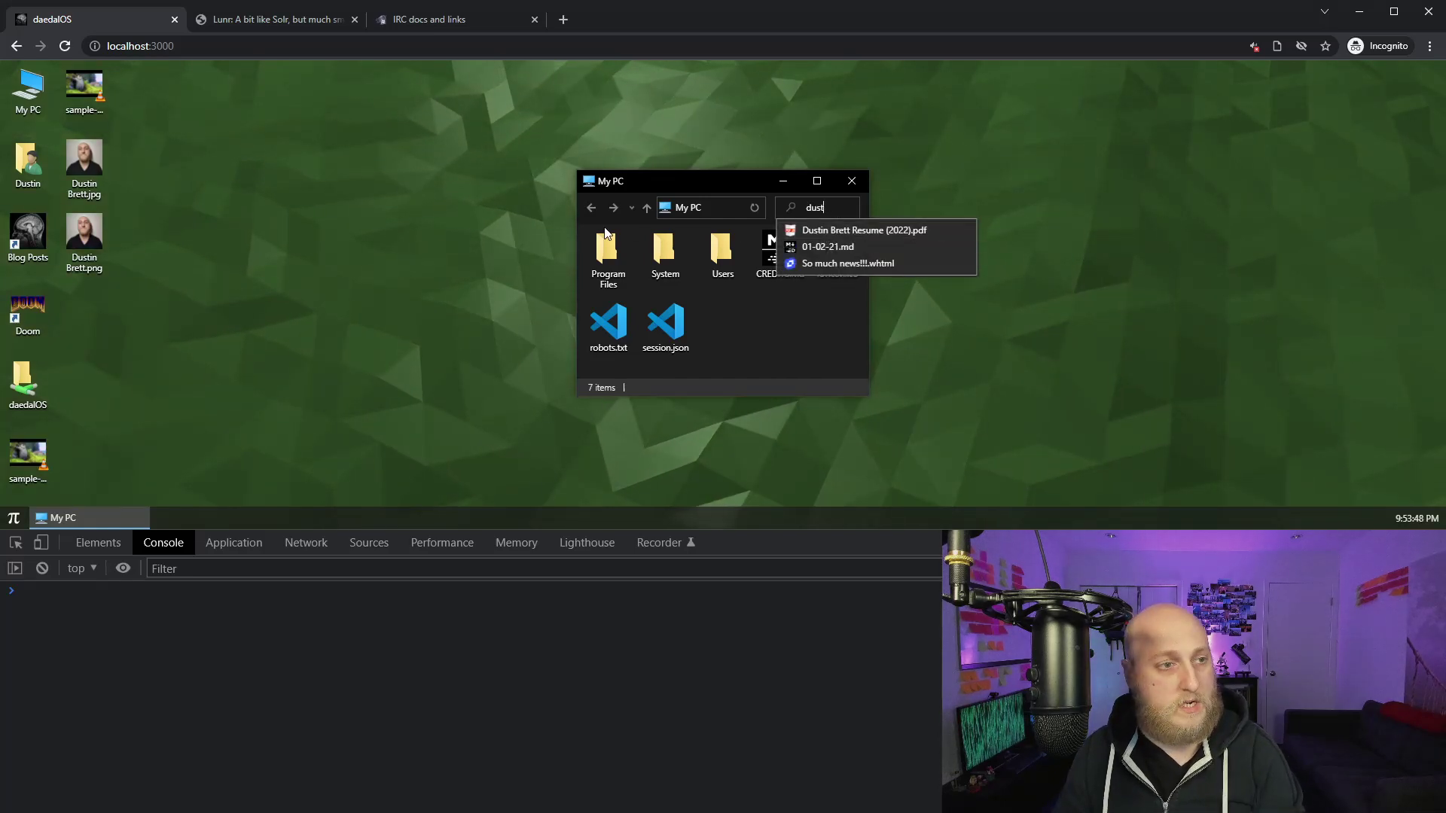
key("Escape")
left_click(95, 215)
left_click(98, 197)
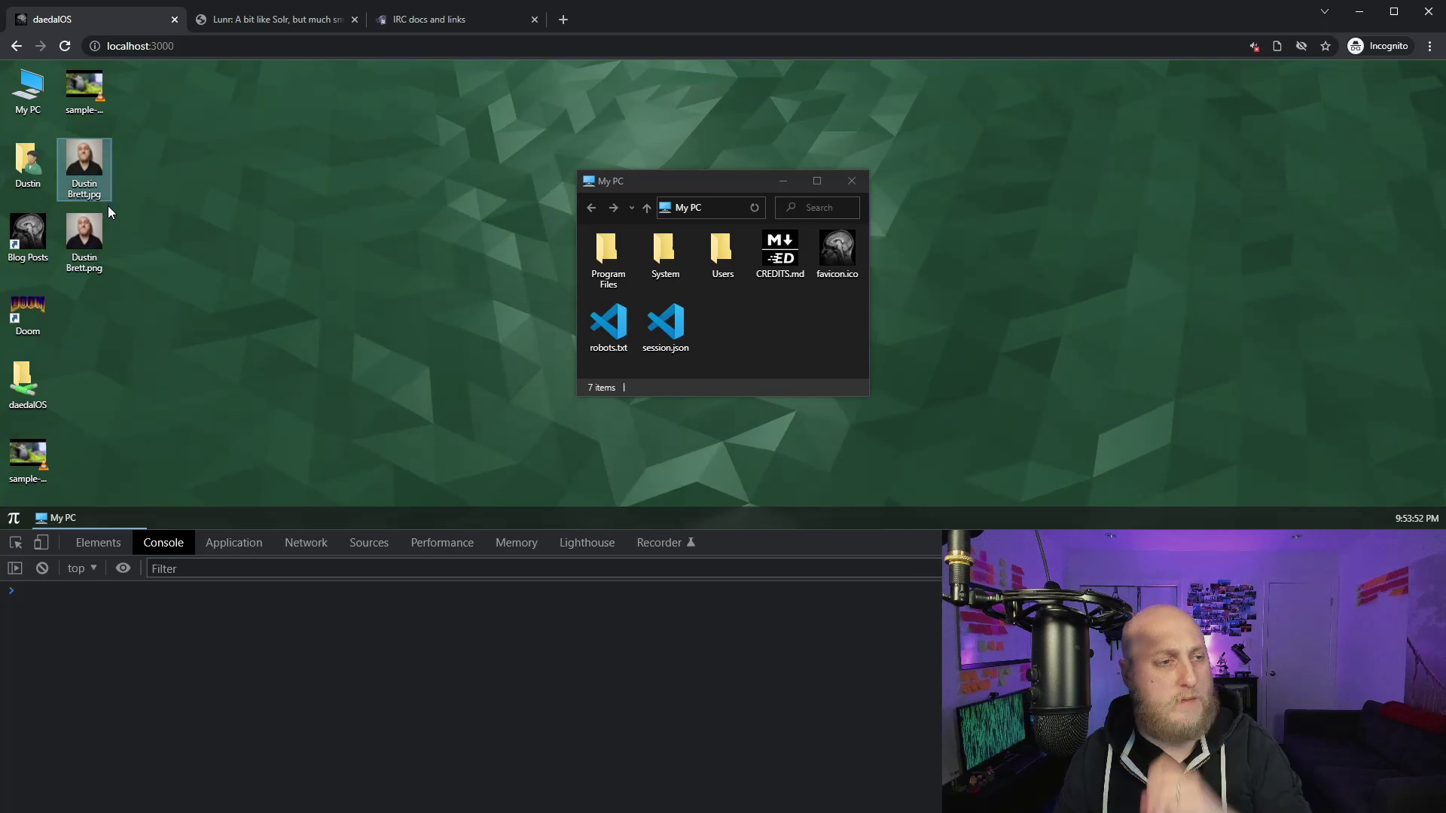
Create a new text document on the desktop named after the owner
left_click(144, 196)
right_click(182, 203)
mouse_move(225, 301)
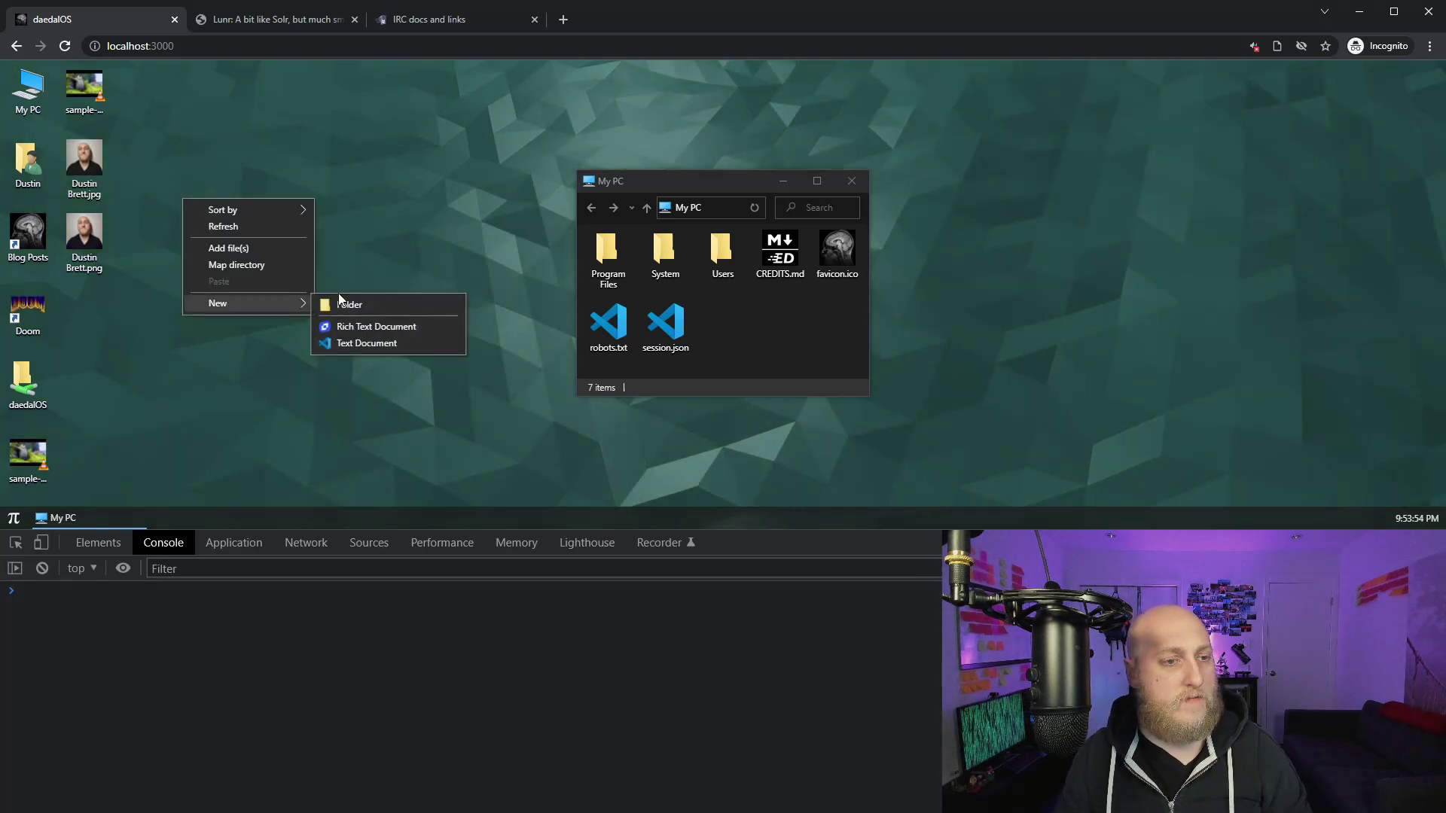
left_click(376, 348)
type("Dustin Br")
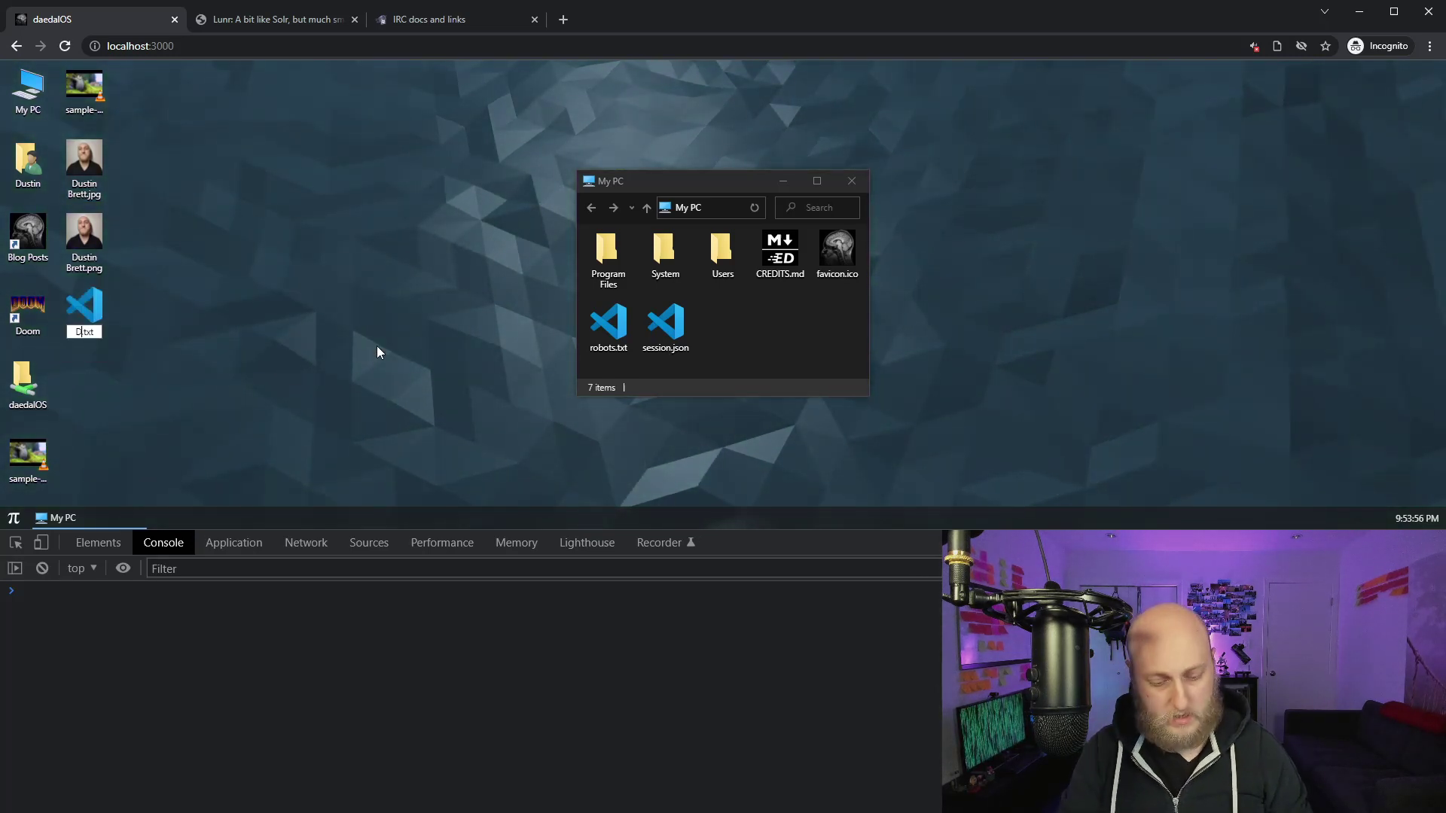
type("ett")
key("Return")
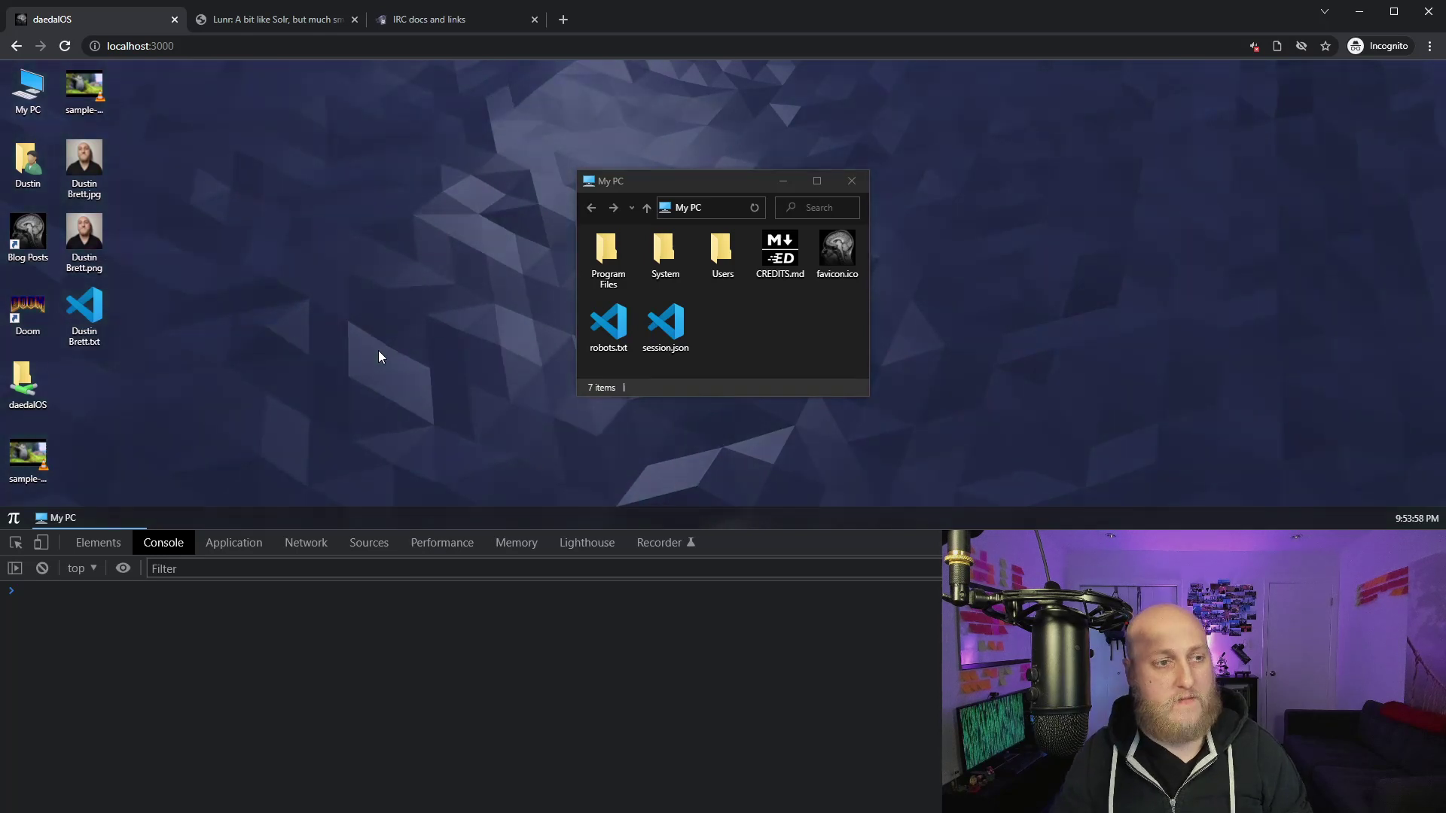
Search My PC for the owner's name to find the new text file
left_click(777, 354)
left_click(821, 209)
type("dustin")
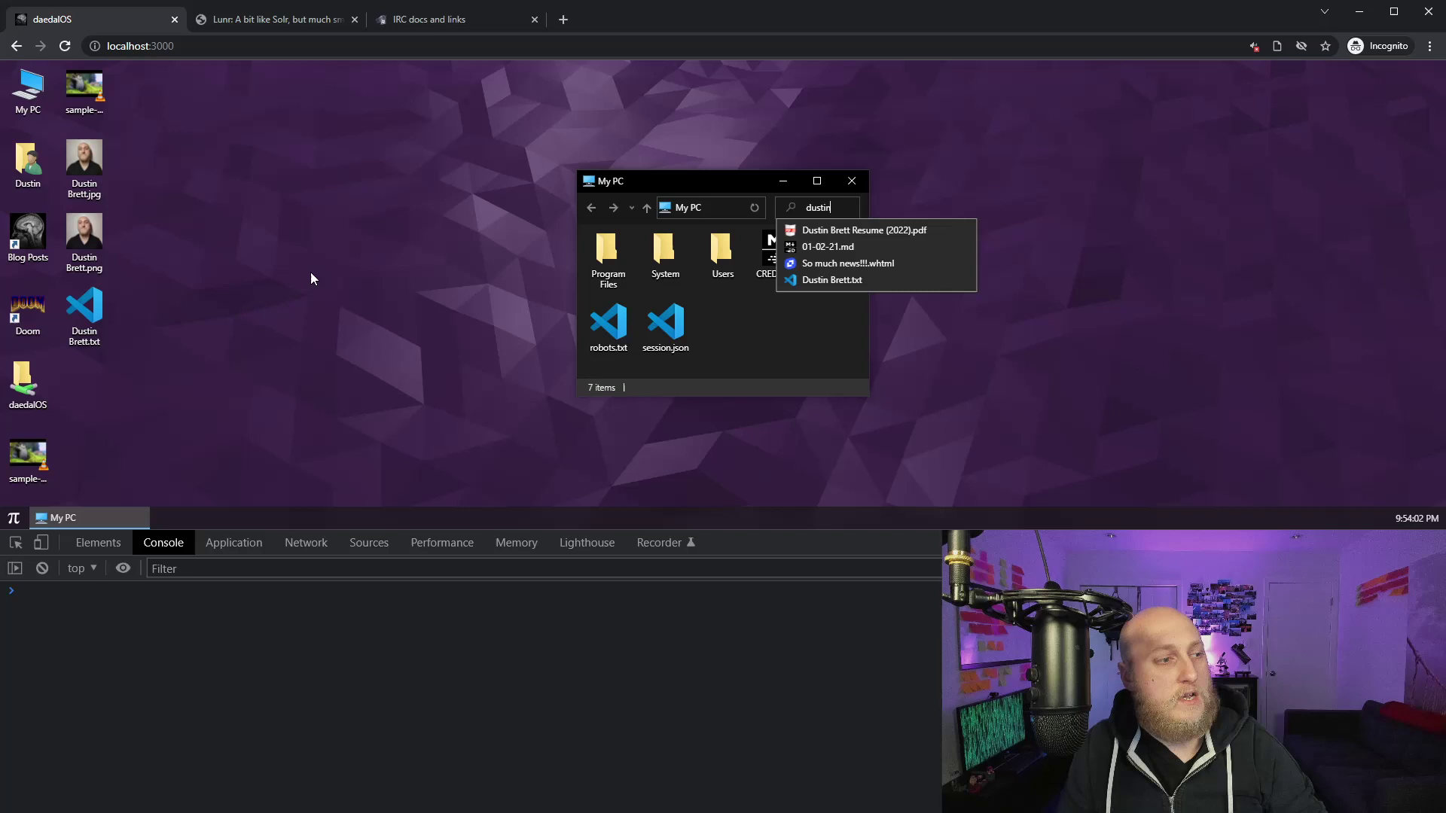
left_click(315, 301)
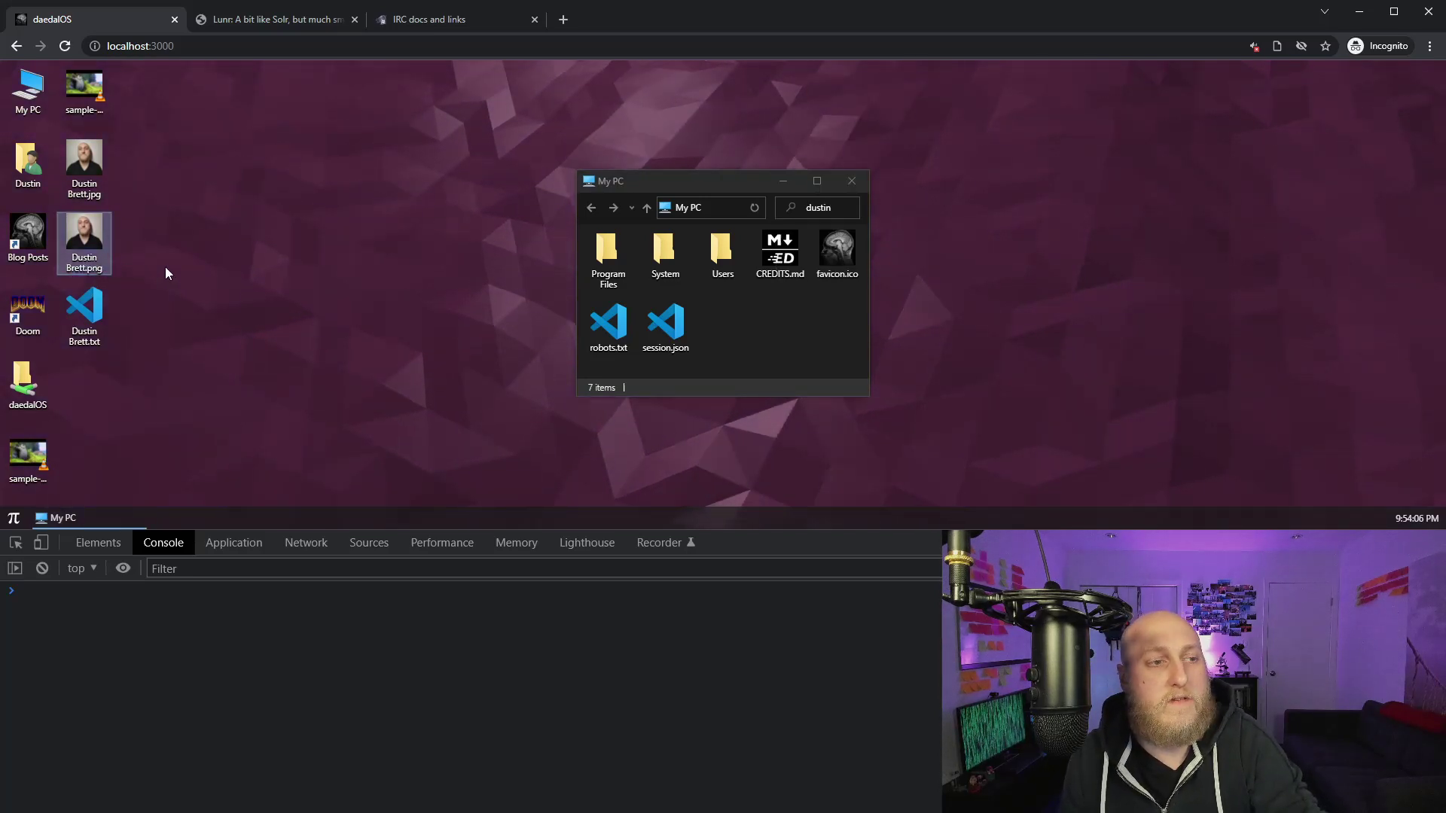
Replace the My PC search with 'sample', then clear the search box
left_click(89, 151)
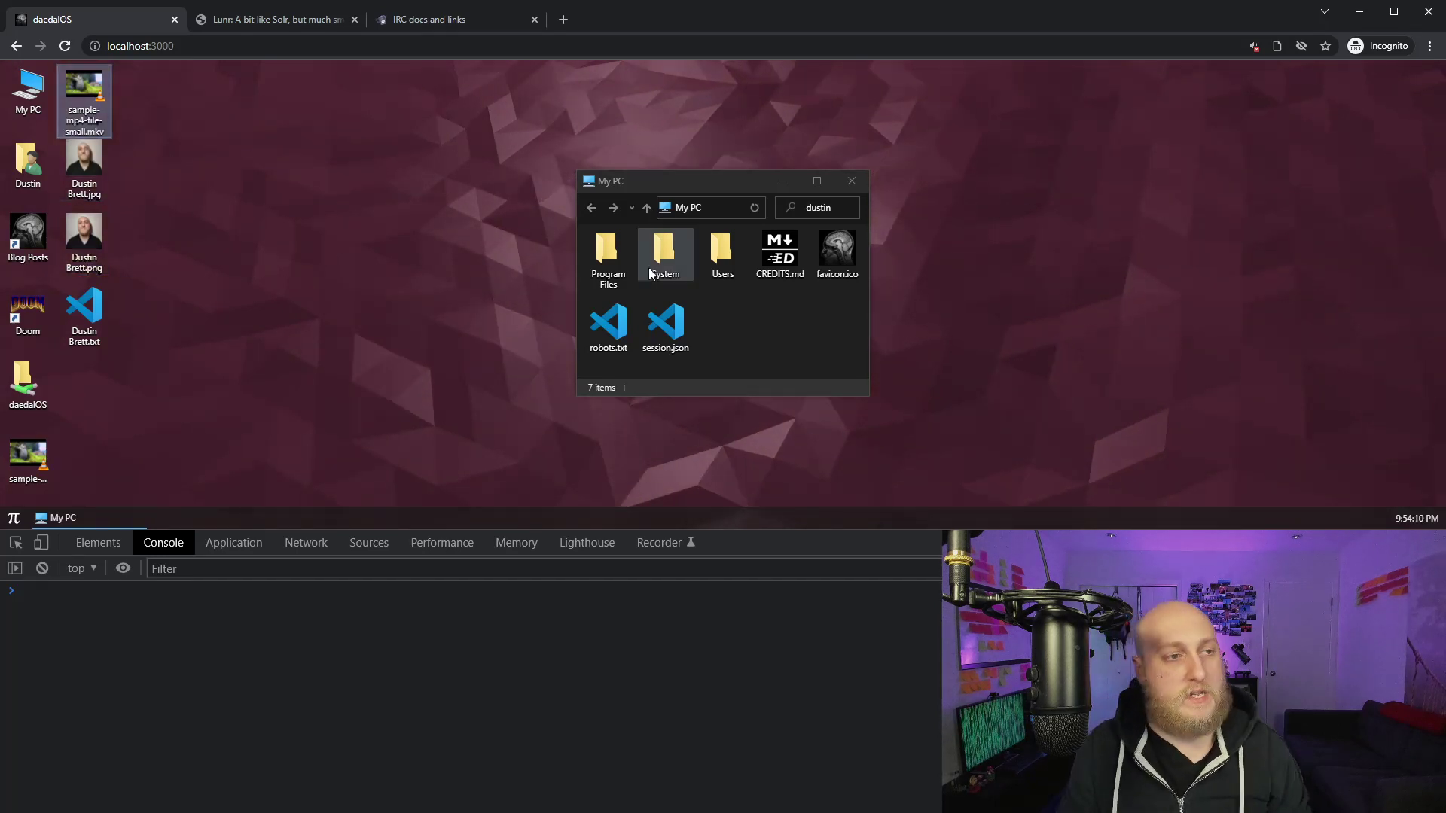
left_click(858, 209)
key("ctrl+a")
type("sample")
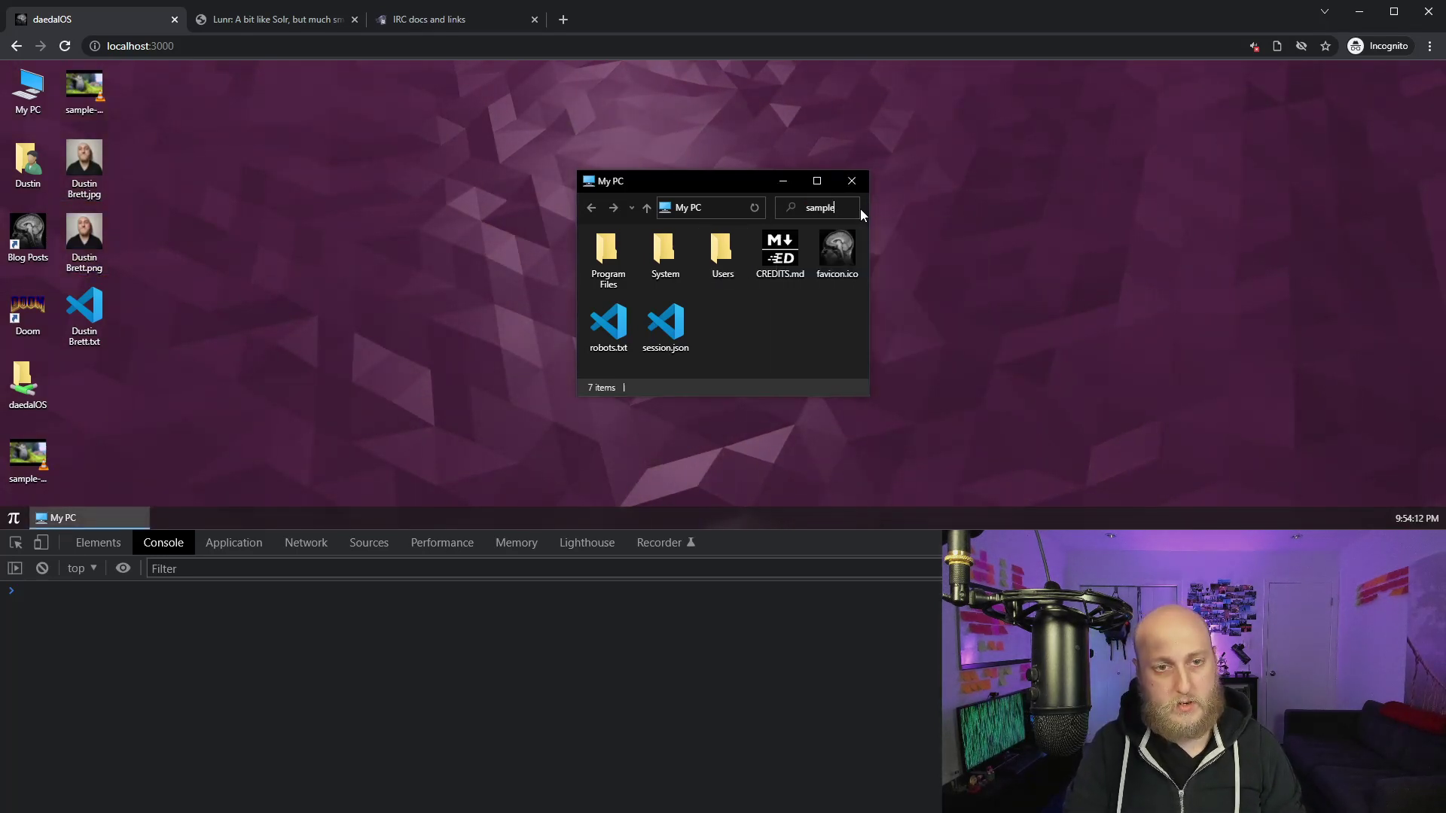
key("ctrl+a")
key("BackSpace")
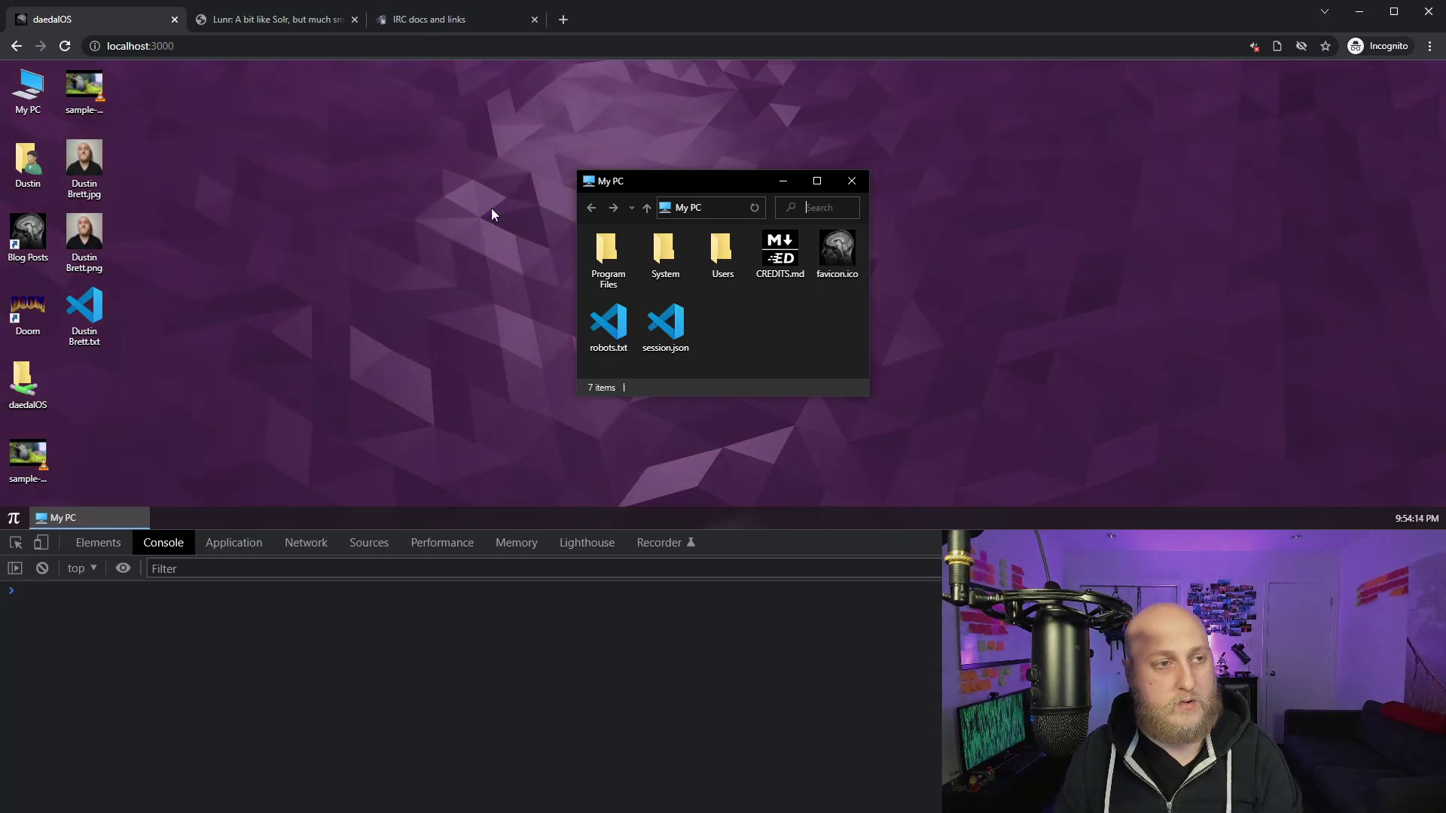
left_click(98, 167)
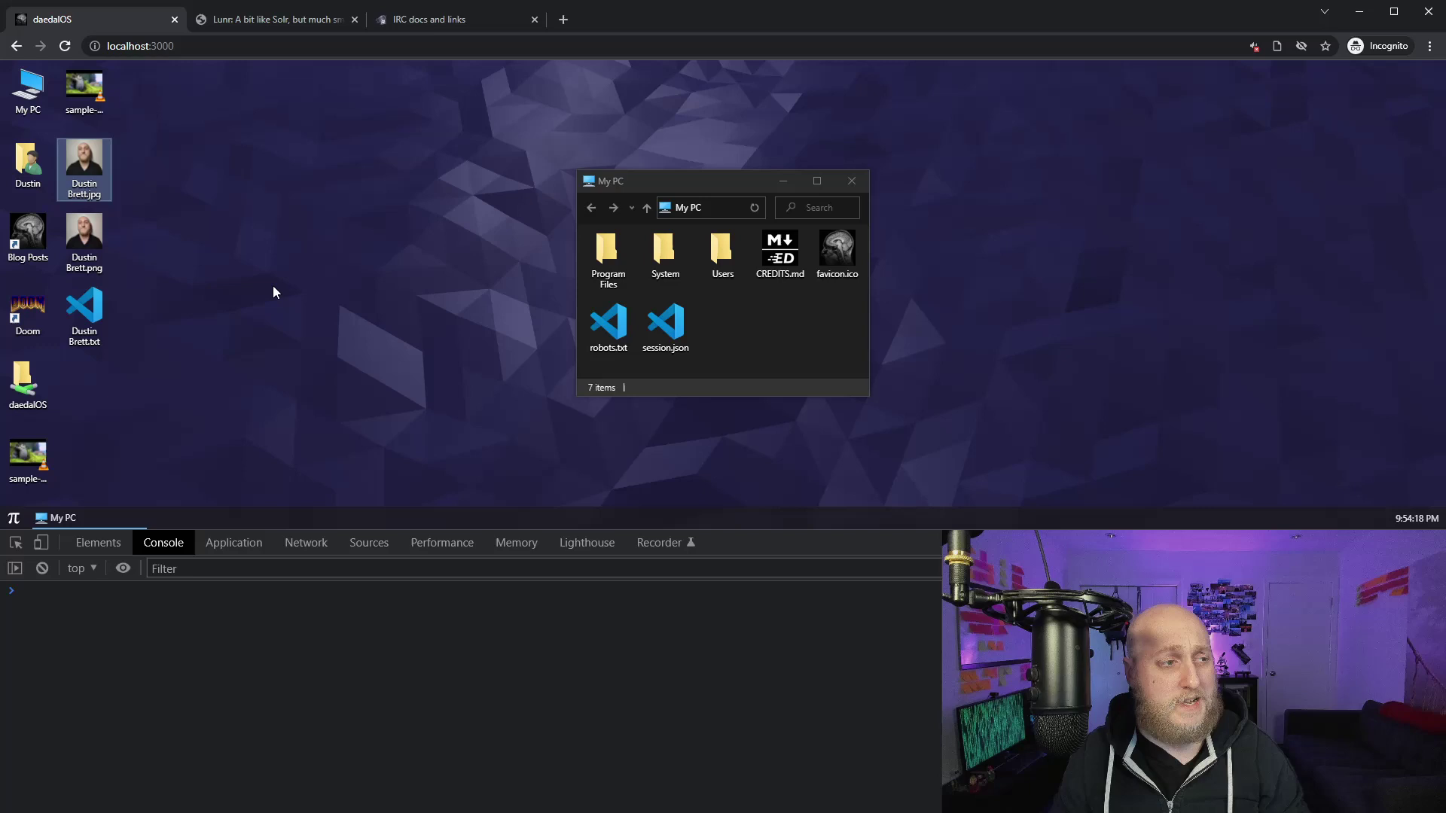
left_click(834, 322)
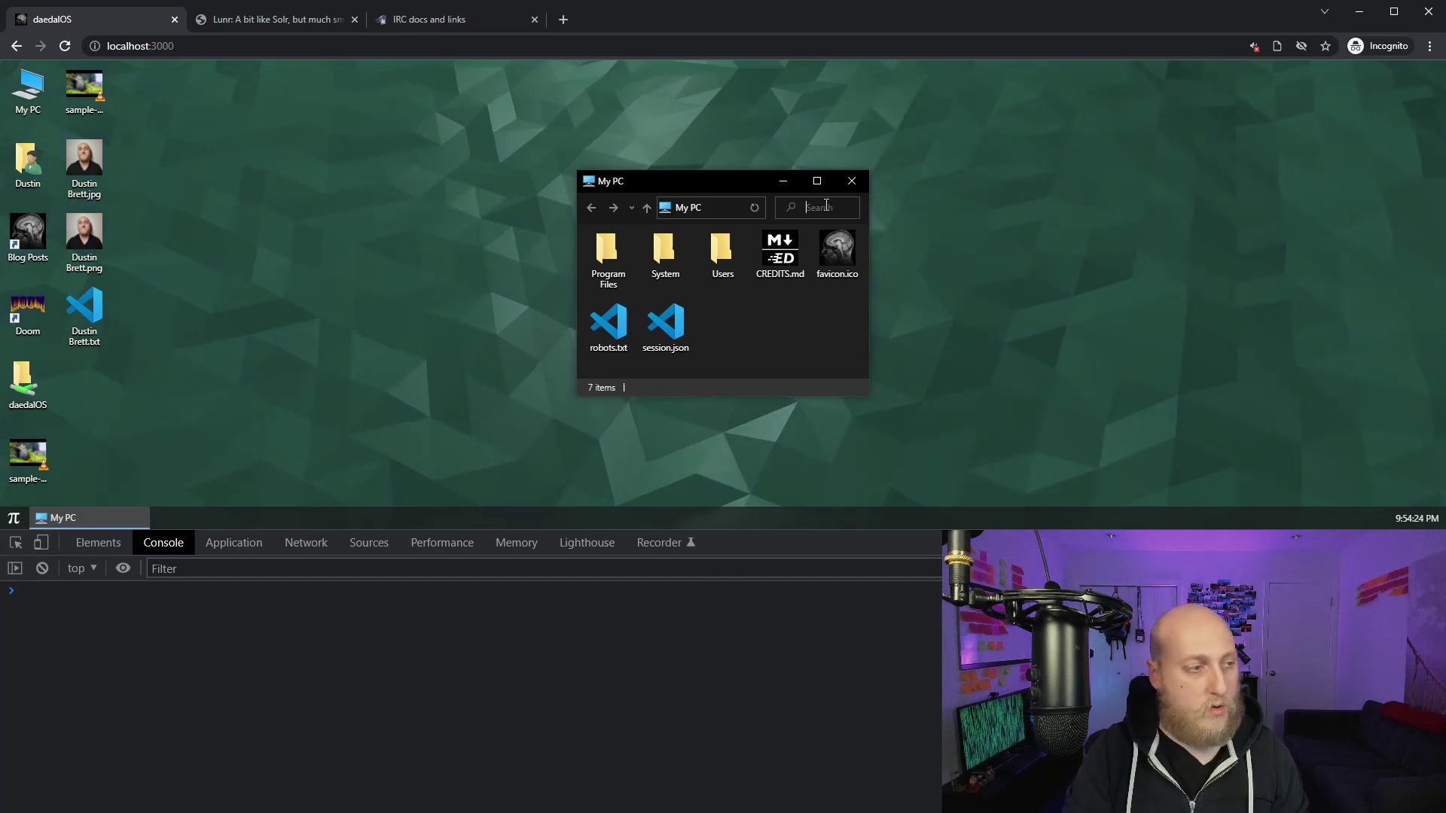
Search My PC for 'japan' and open the Day 415 (Tokyo, Japan) post on the left
type("japan")
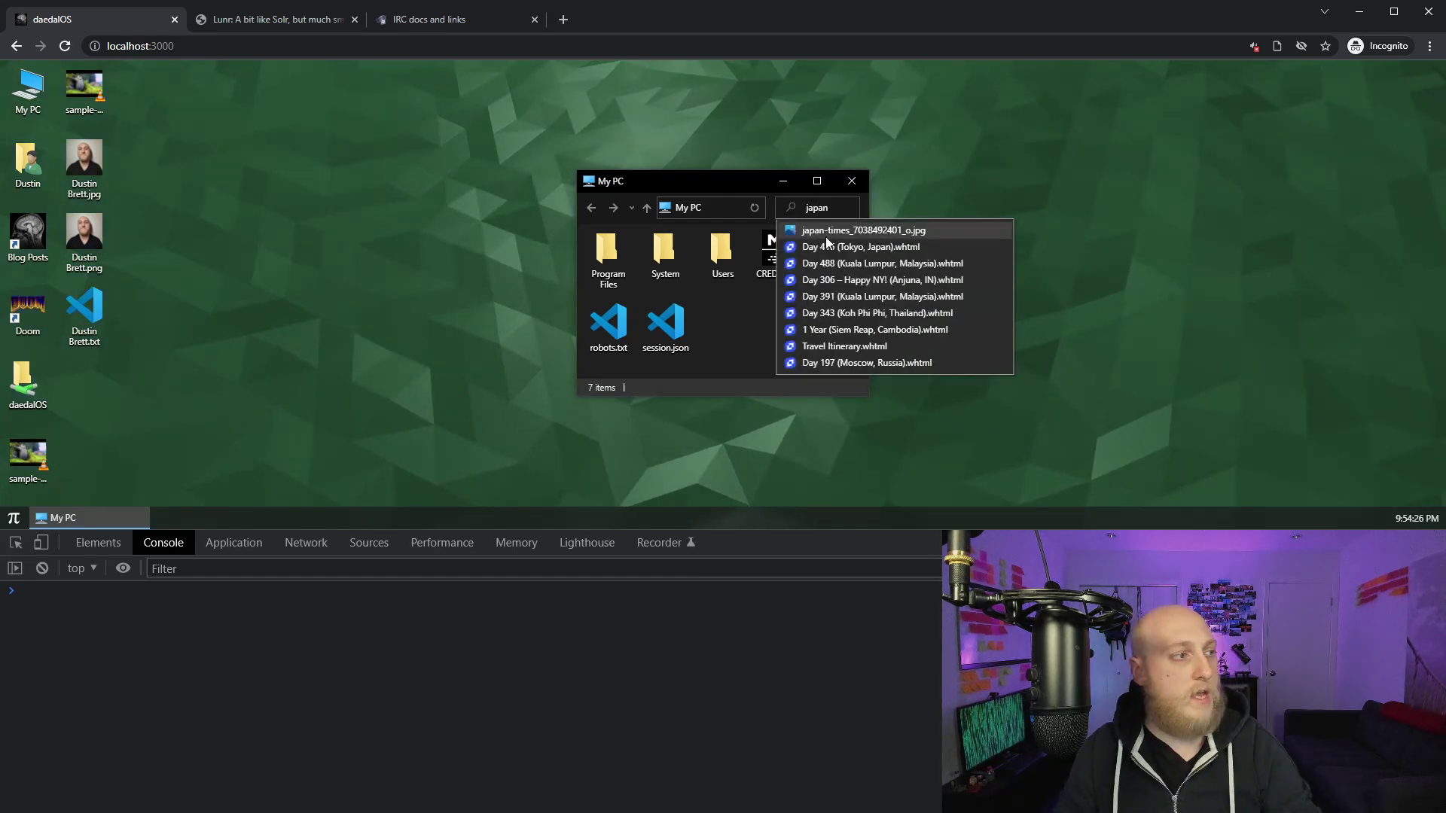
left_click(885, 246)
left_click_drag(727, 101, 433, 88)
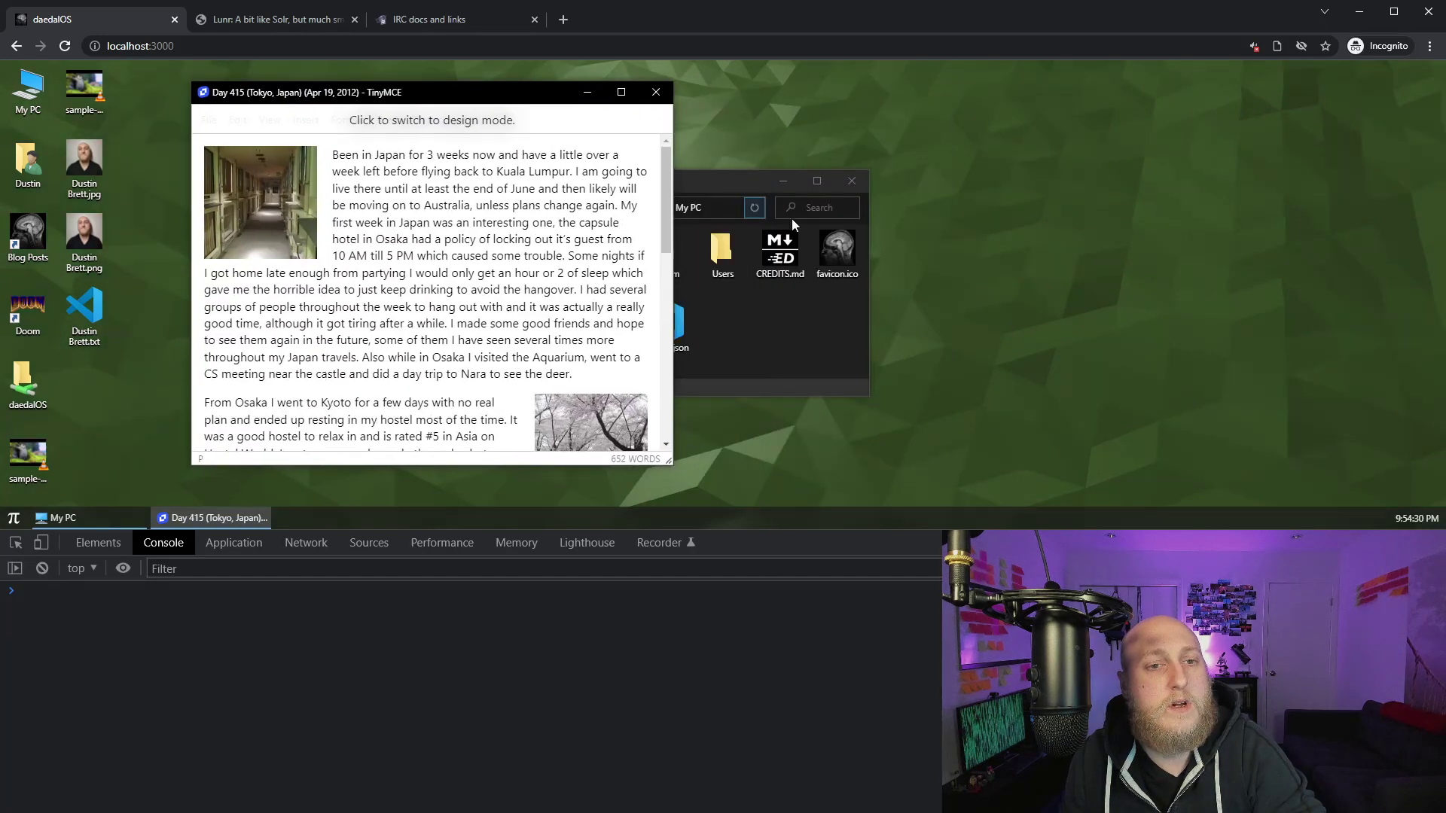
left_click(814, 208)
Open the japan-times photo on the right, then close My PC and show the app list
type("japan")
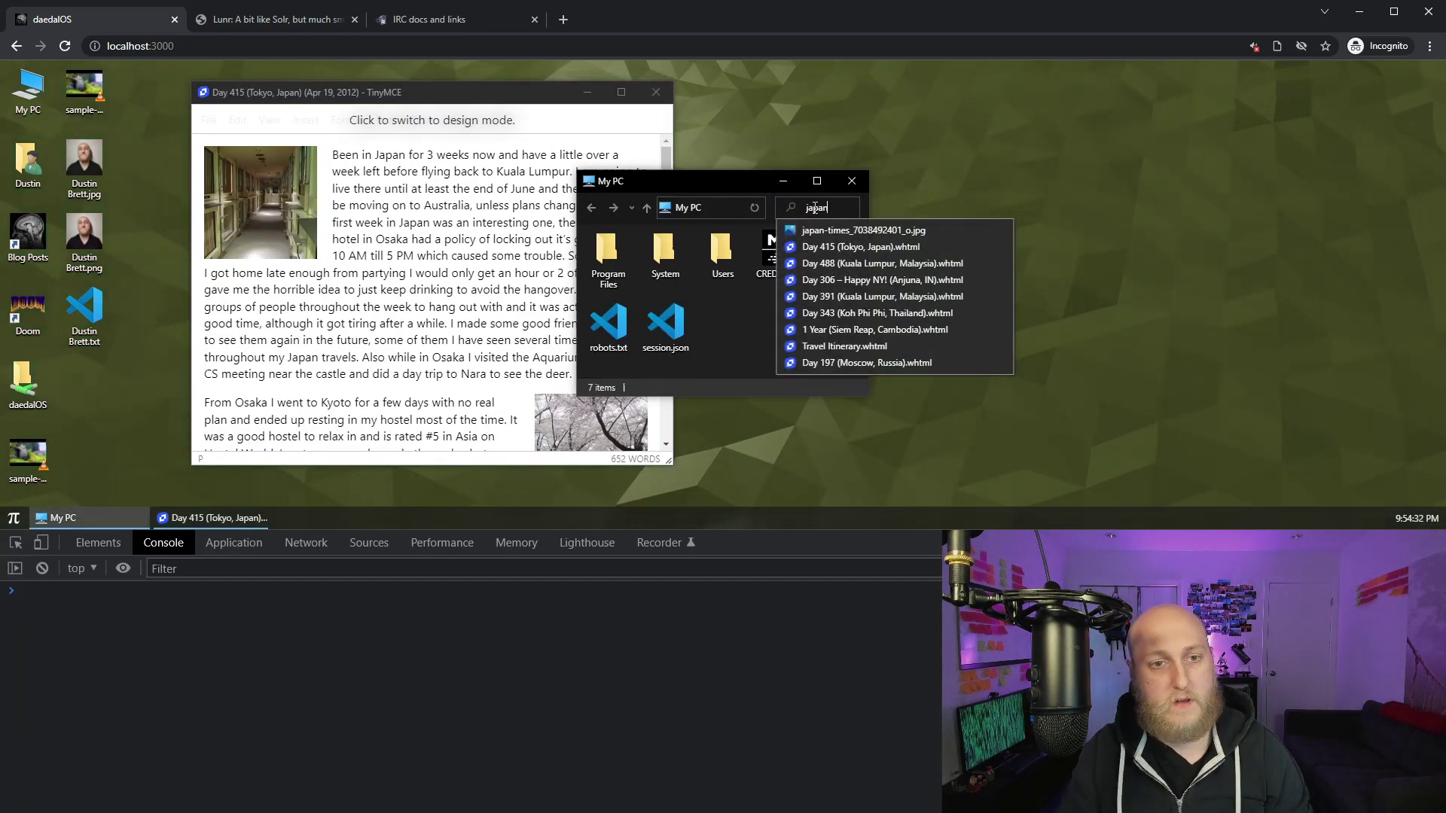
left_click(860, 229)
left_click_drag(689, 116, 1069, 99)
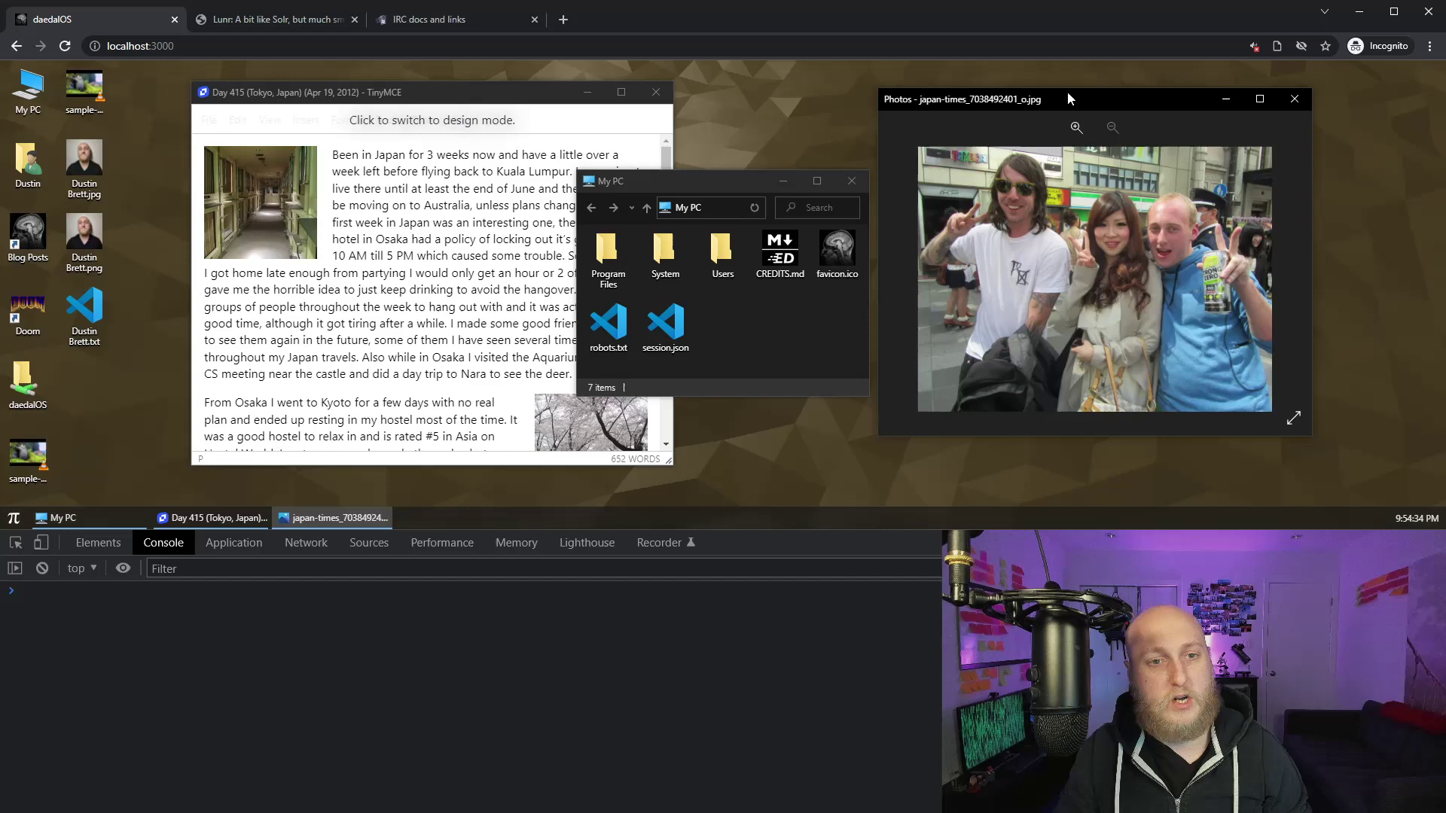
left_click(818, 209)
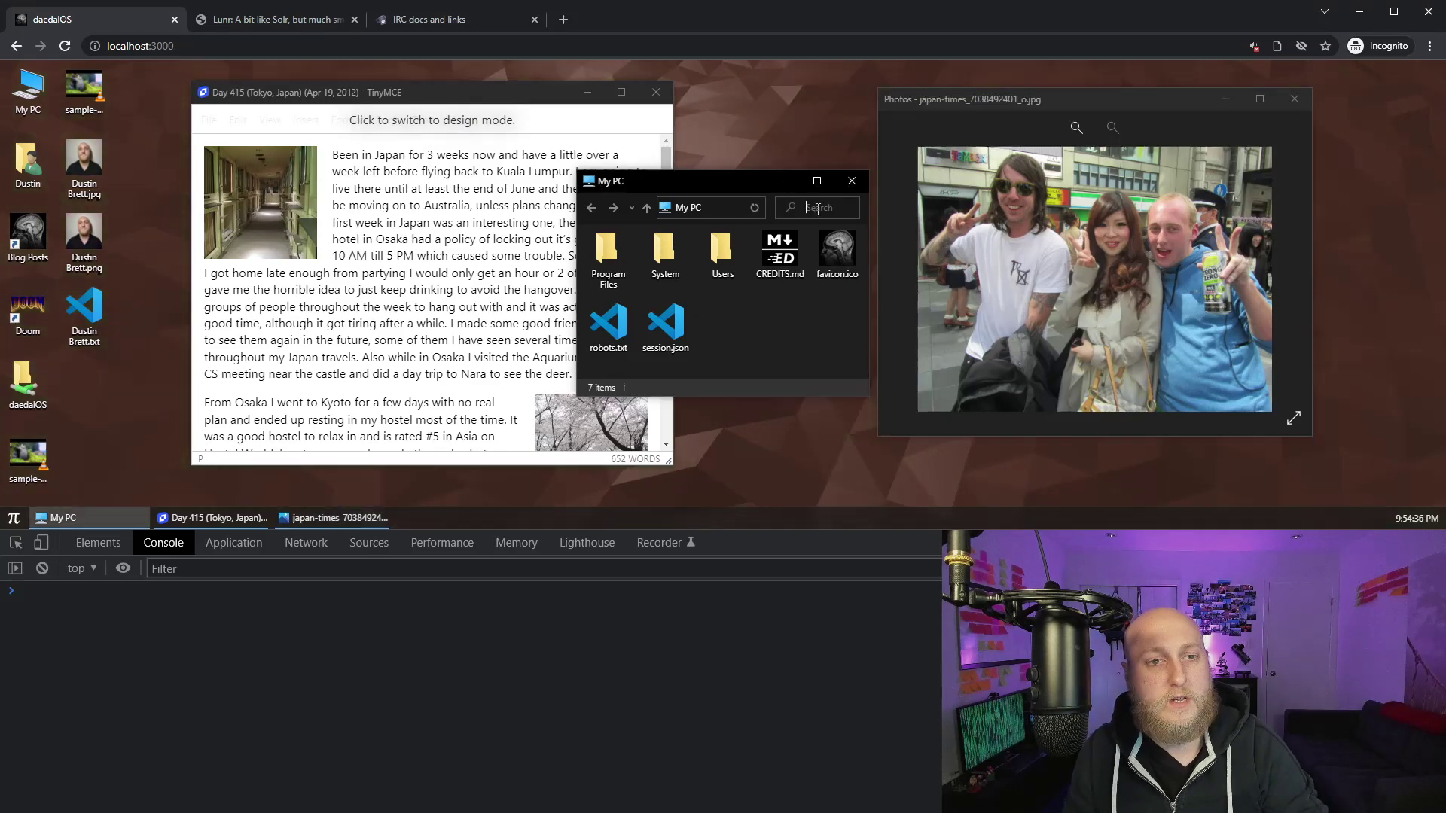
left_click(852, 180)
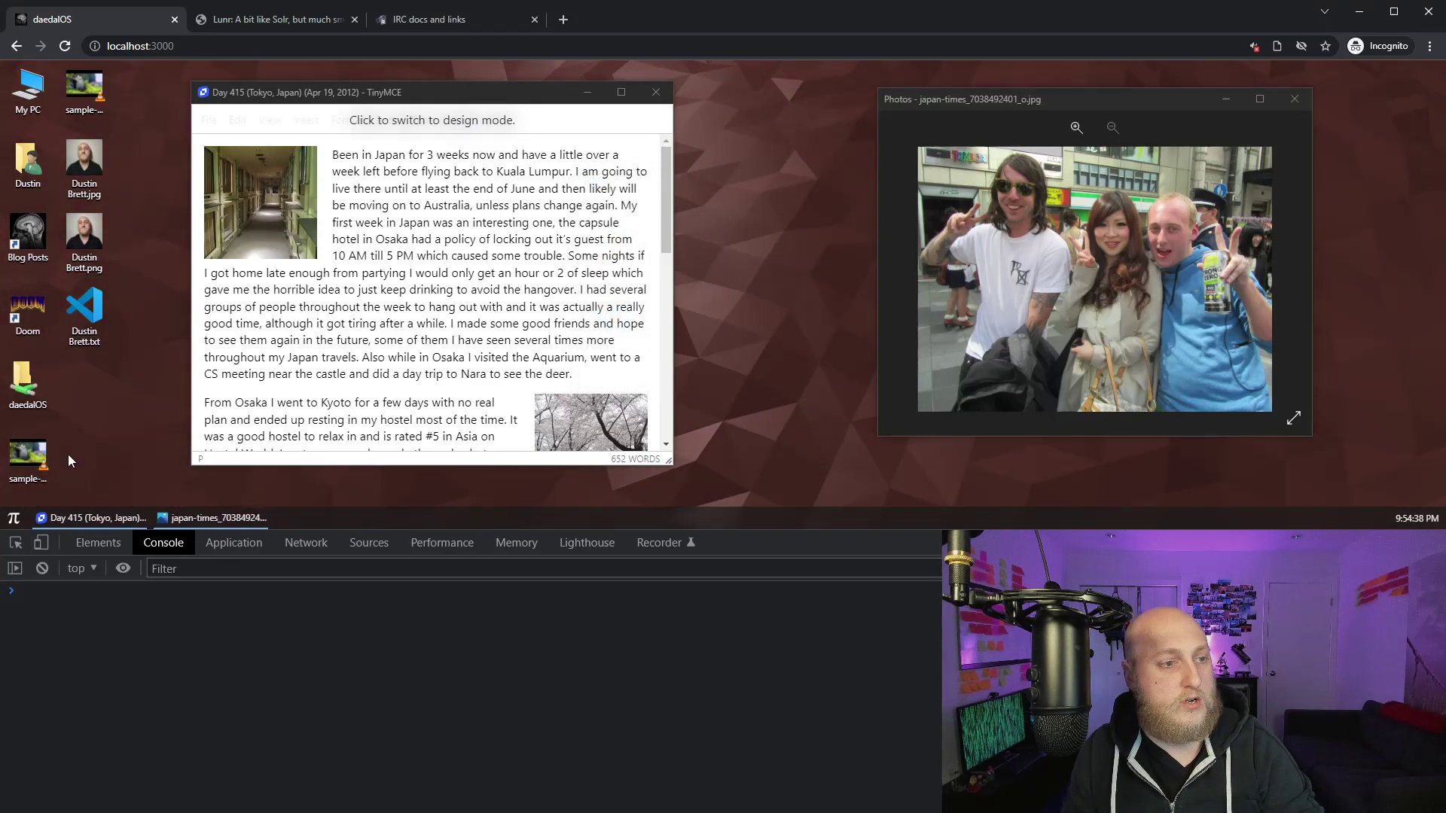
left_click(15, 517)
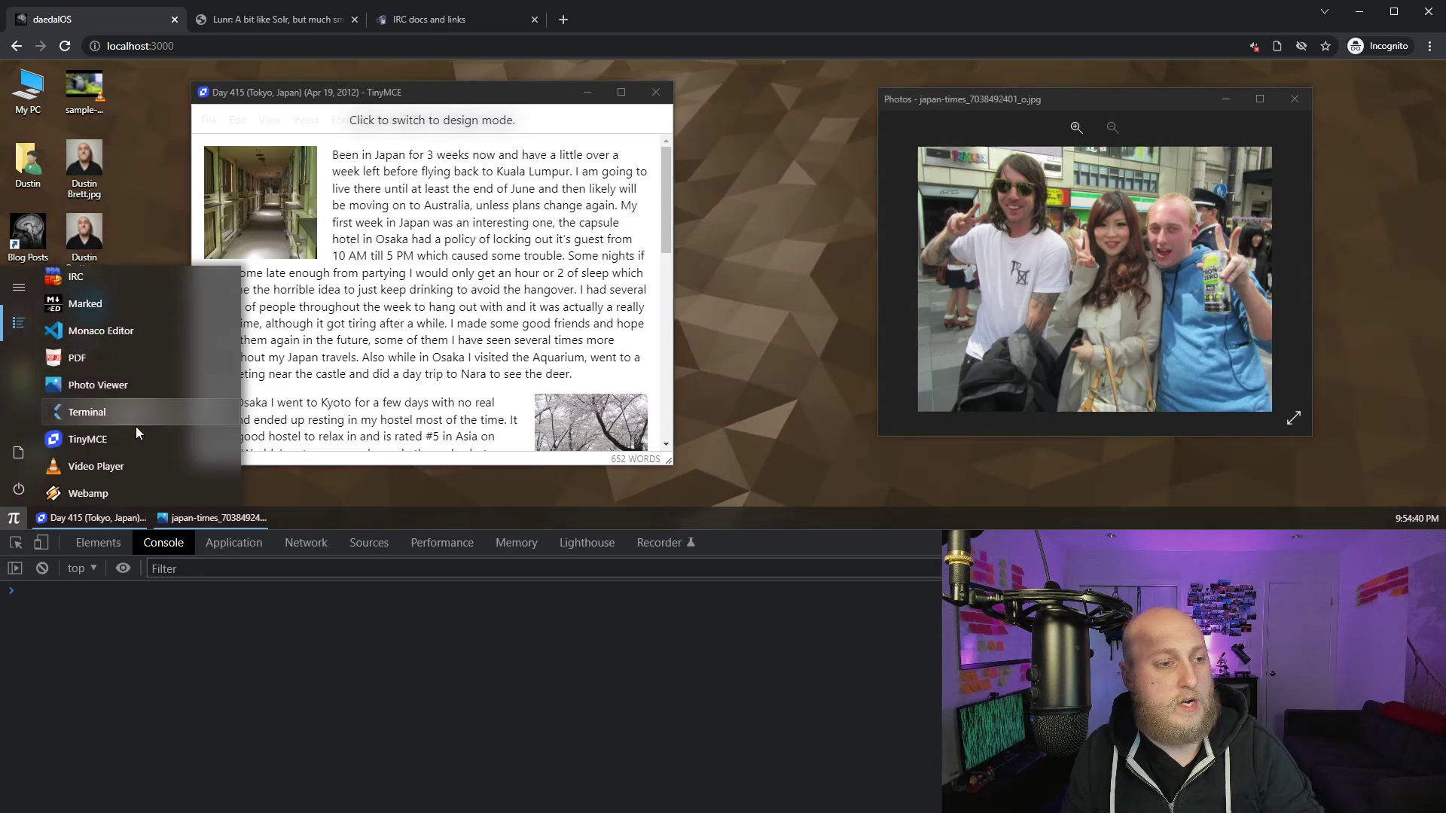
Launch Terminal, run find japan, and widen the window for the results
left_click(120, 407)
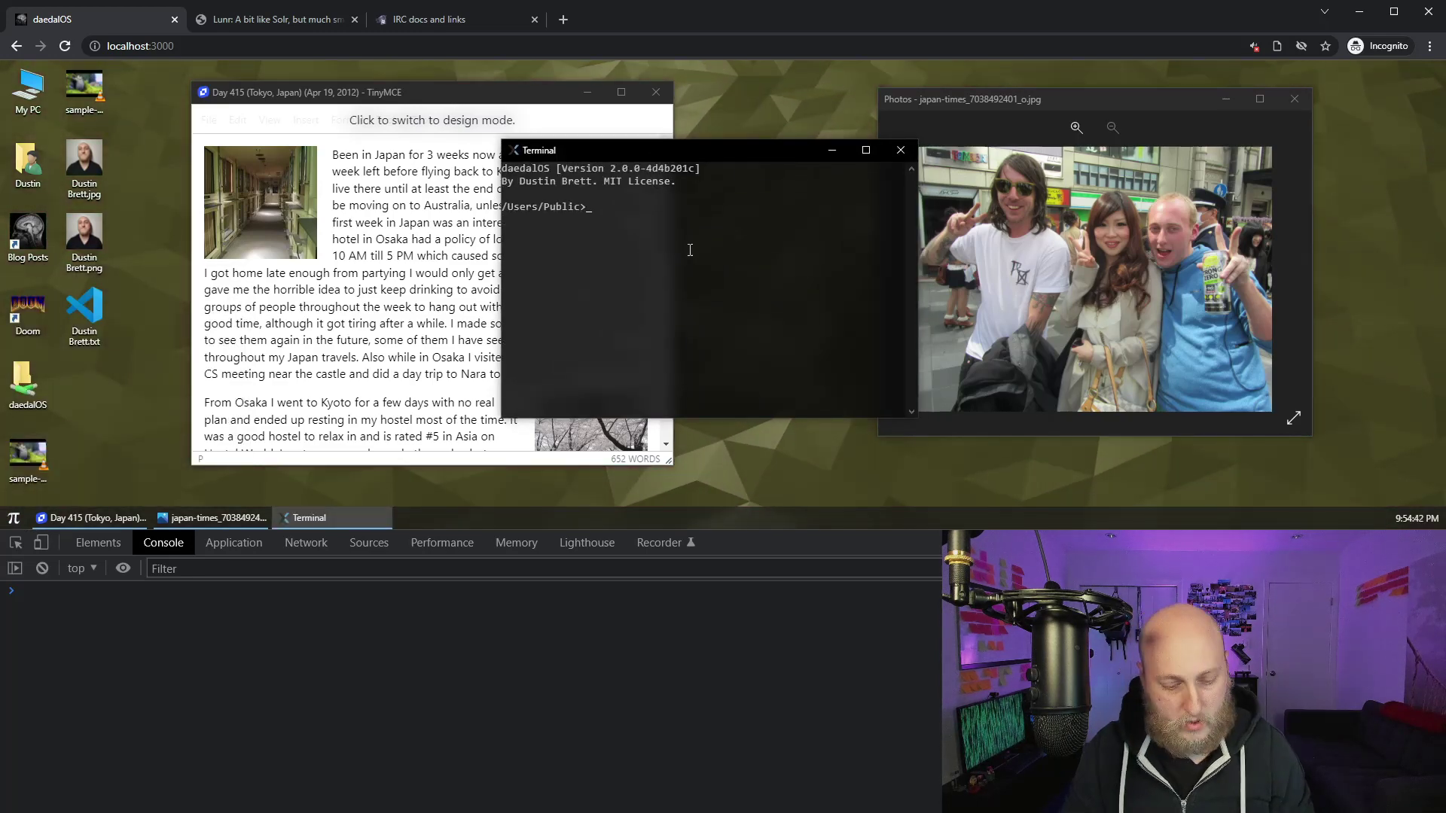
type("fihnd japan")
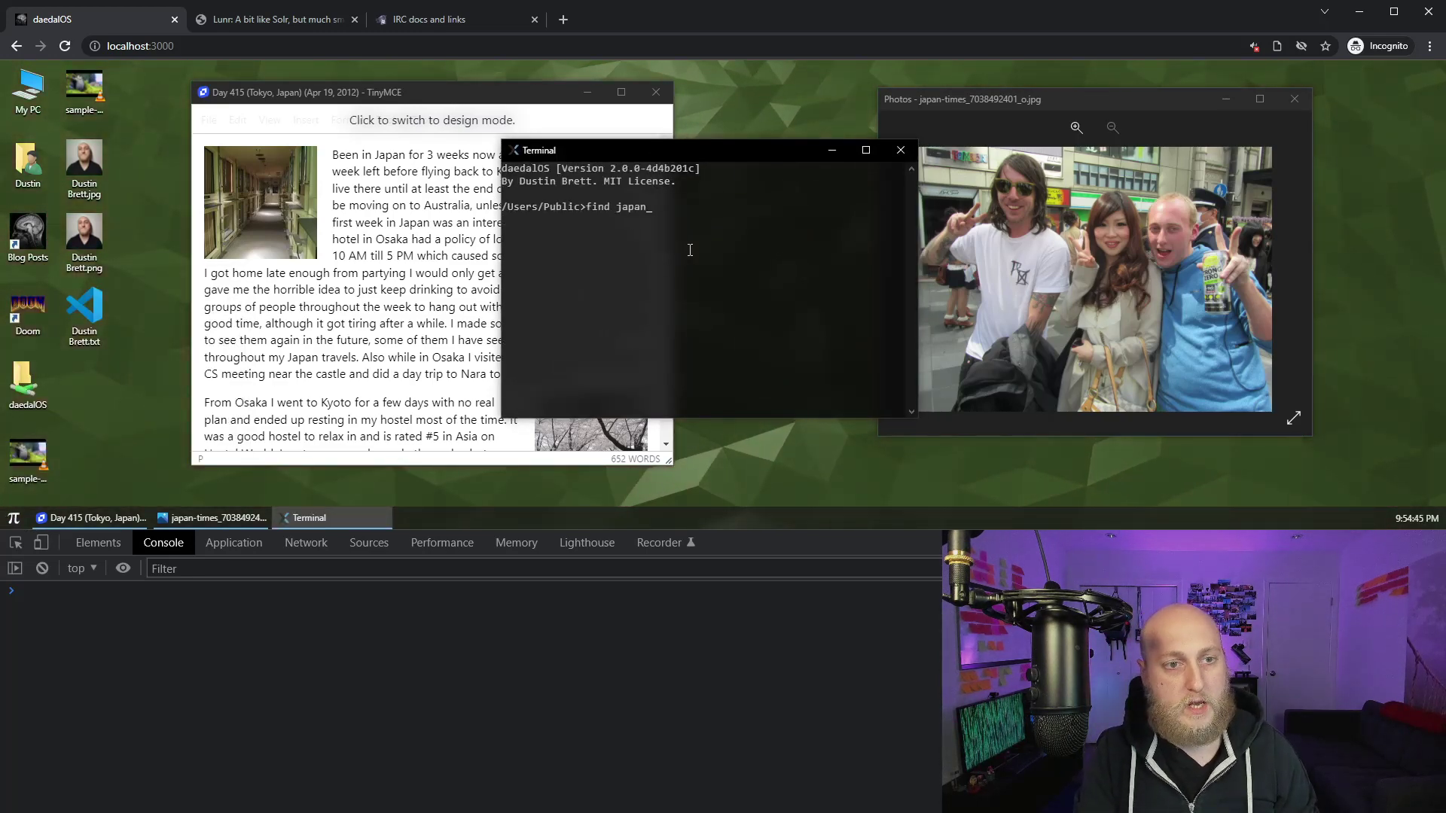
key("Return")
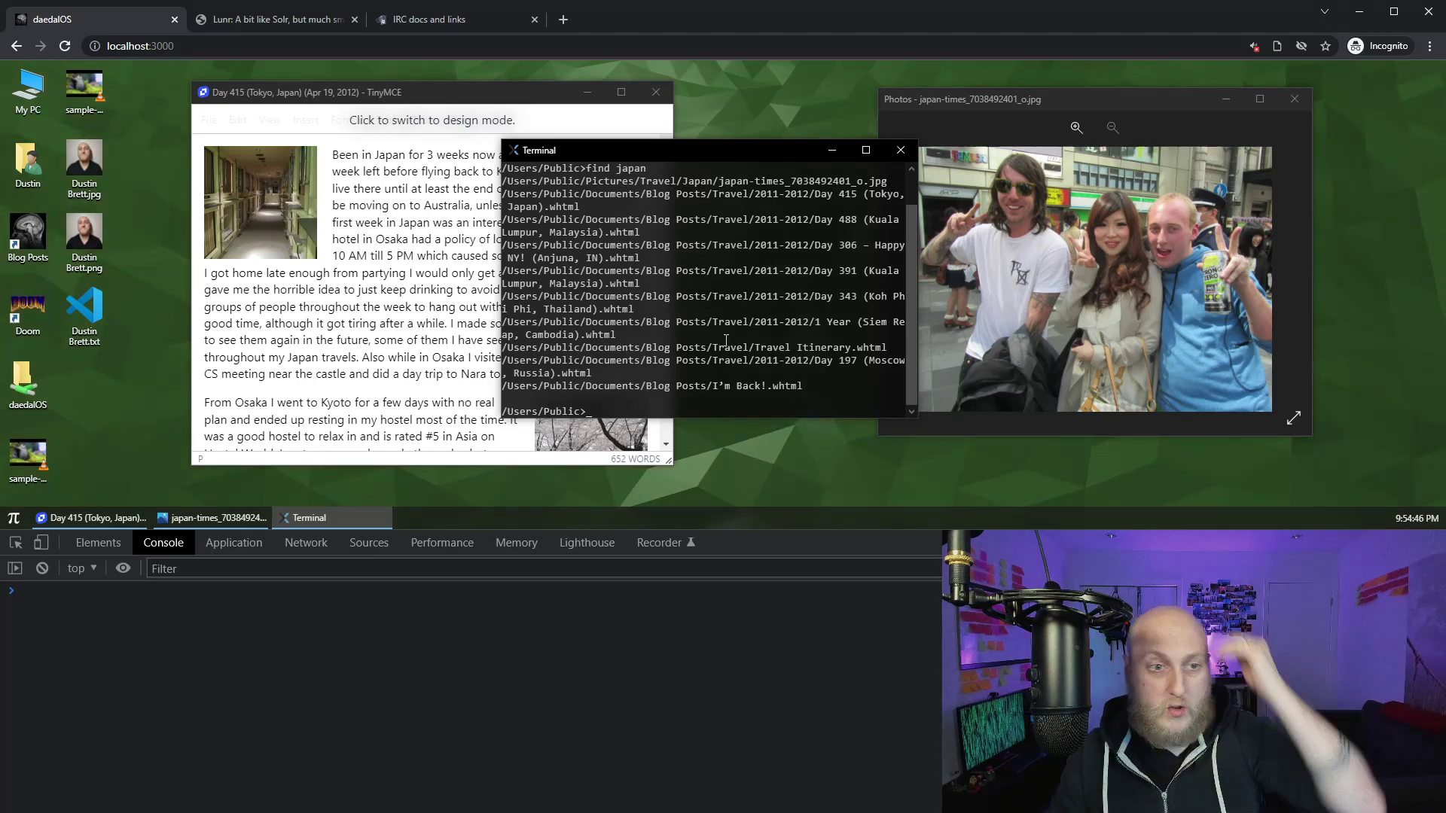
left_click_drag(503, 230, 337, 198)
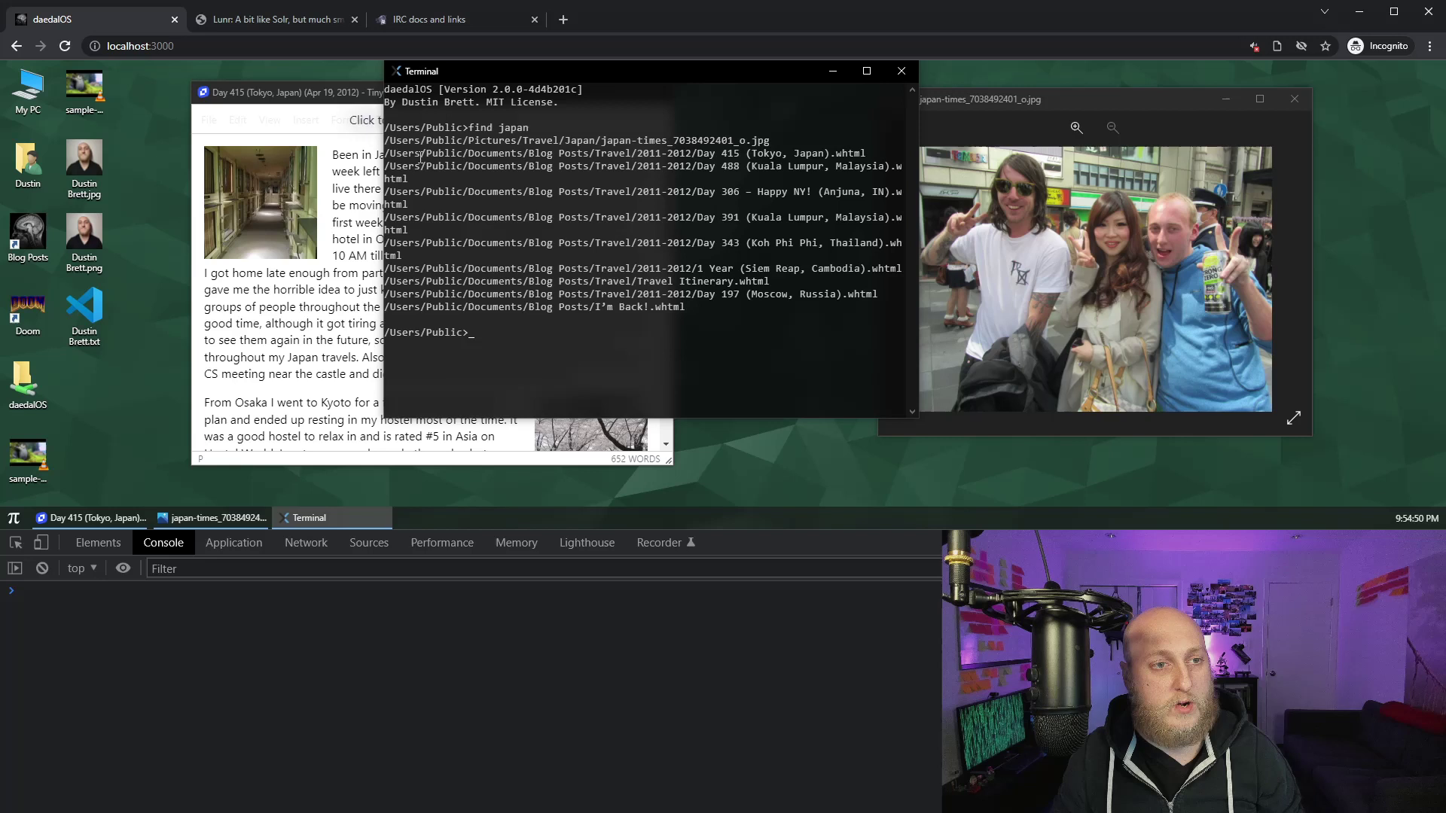
Open the Day 415 post by running its copied path wrapped in quotes
left_click_drag(444, 148, 865, 153)
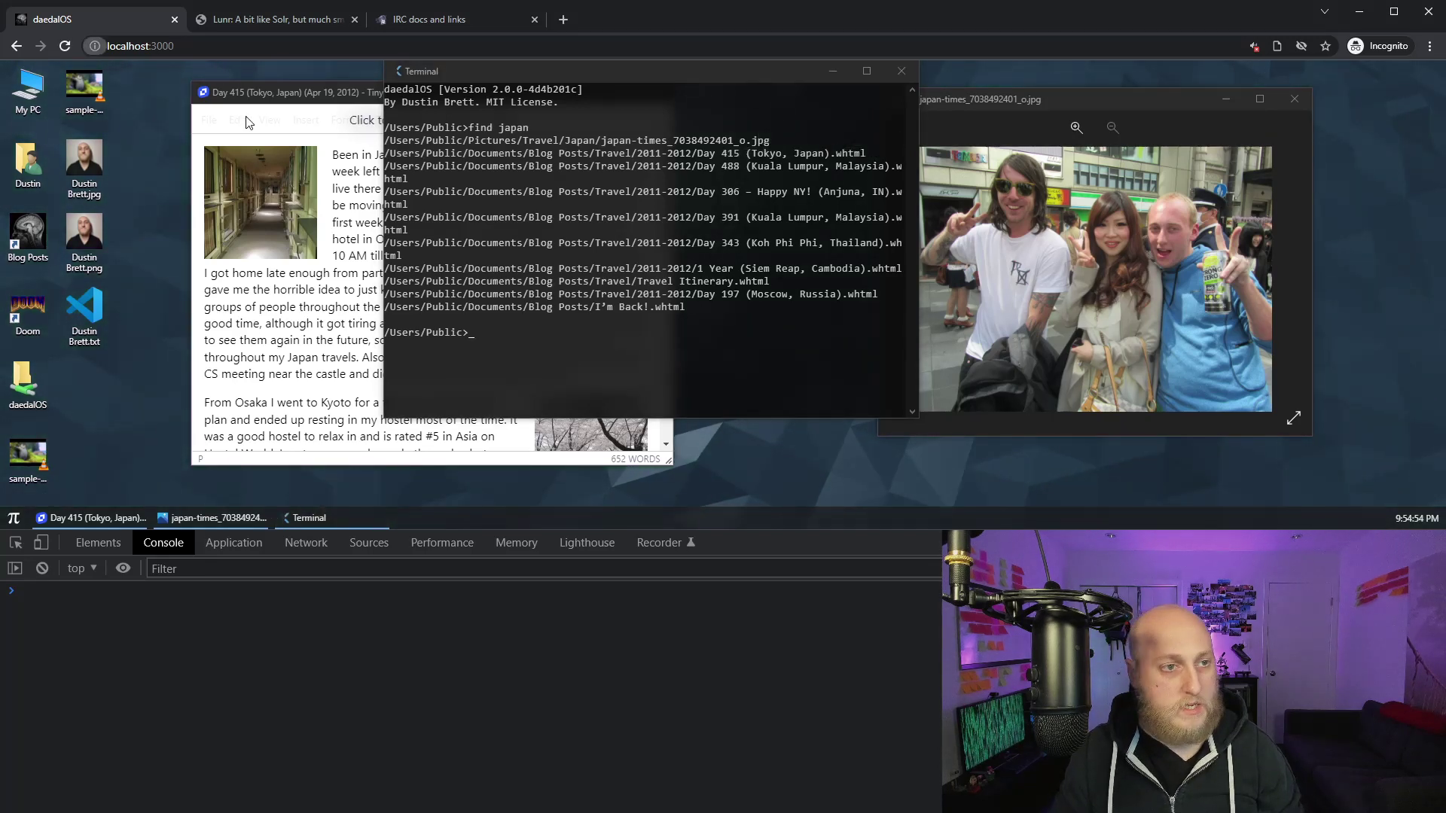
right_click(701, 307)
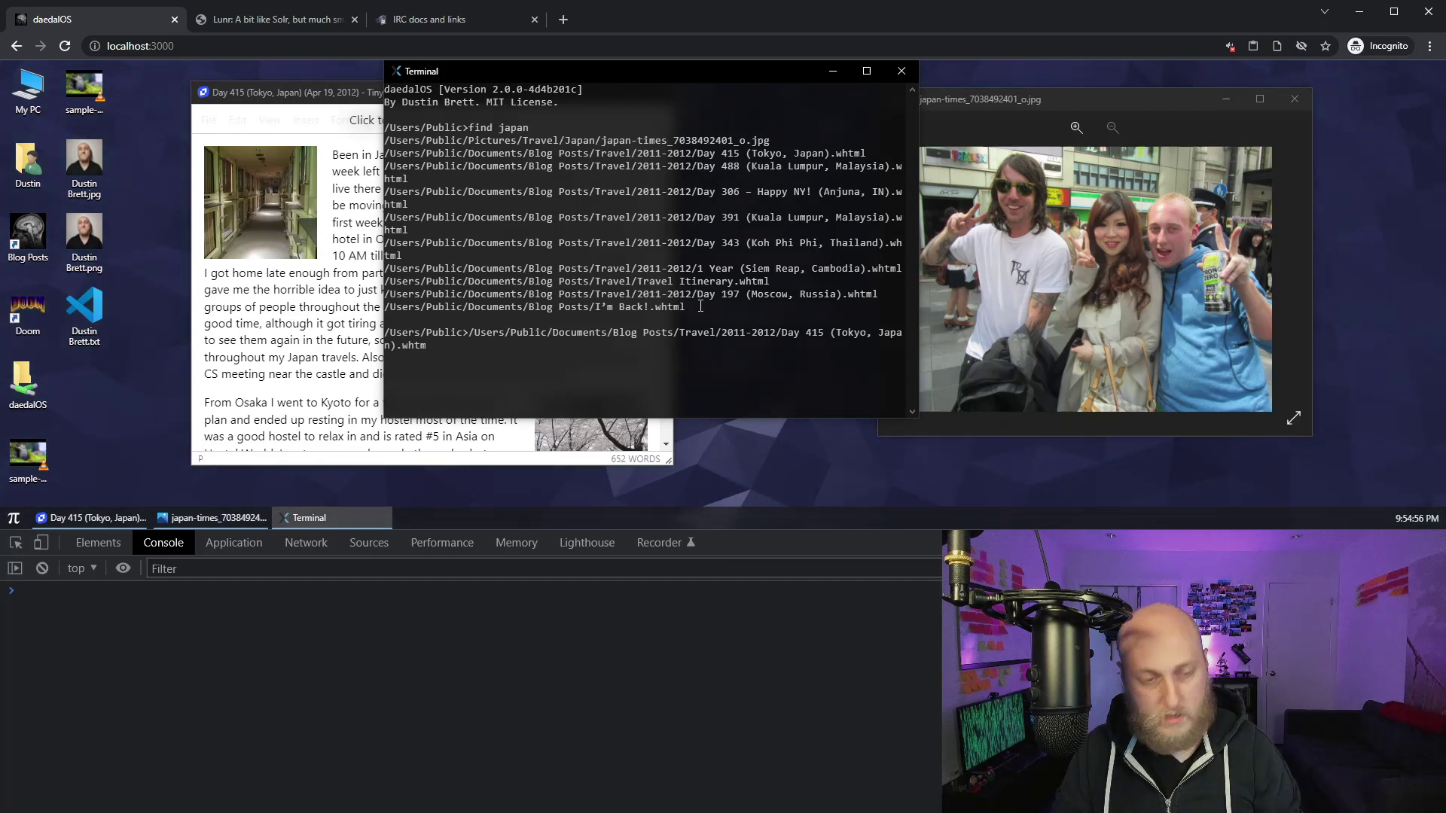
key("Return")
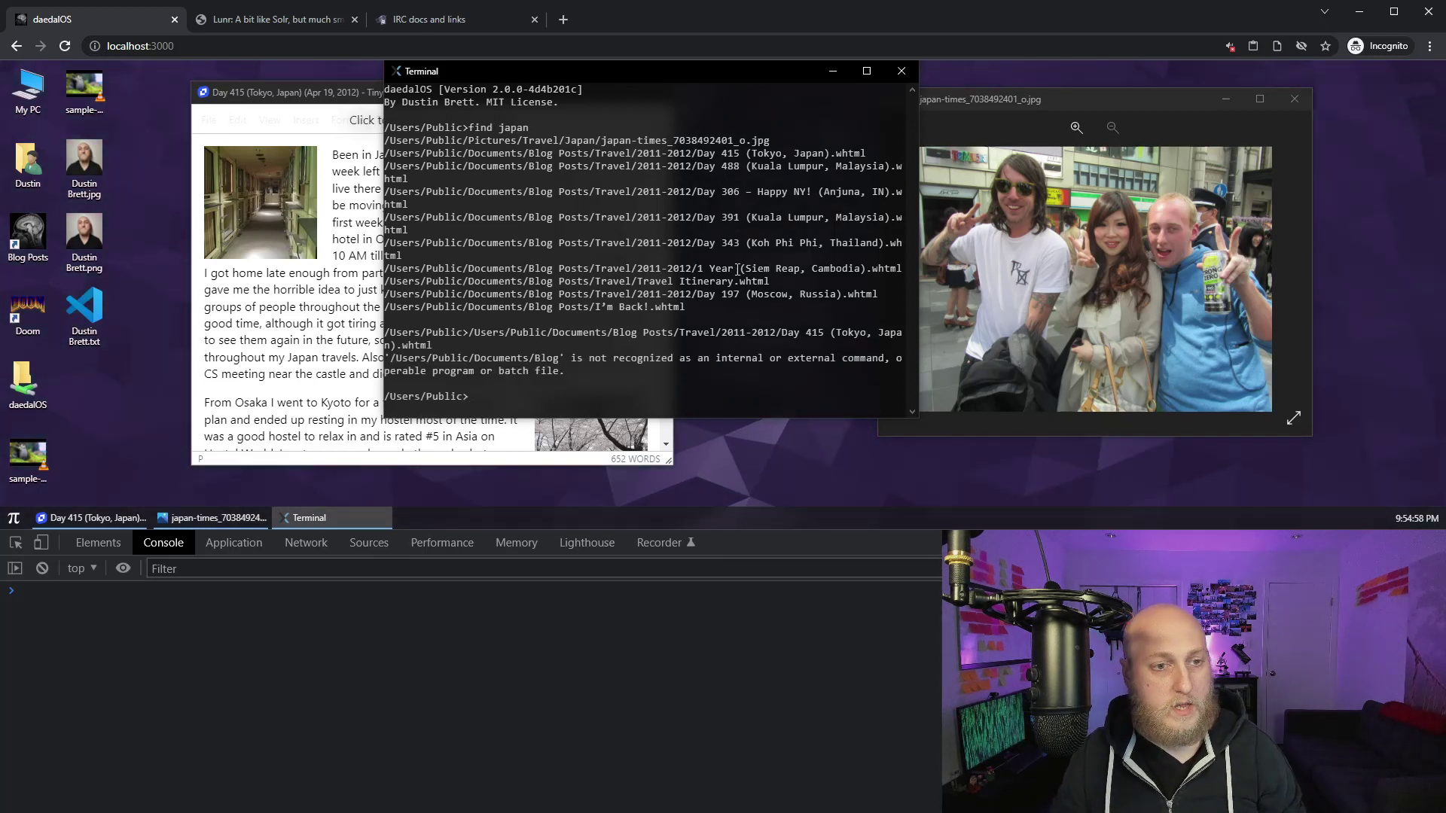
key("Up")
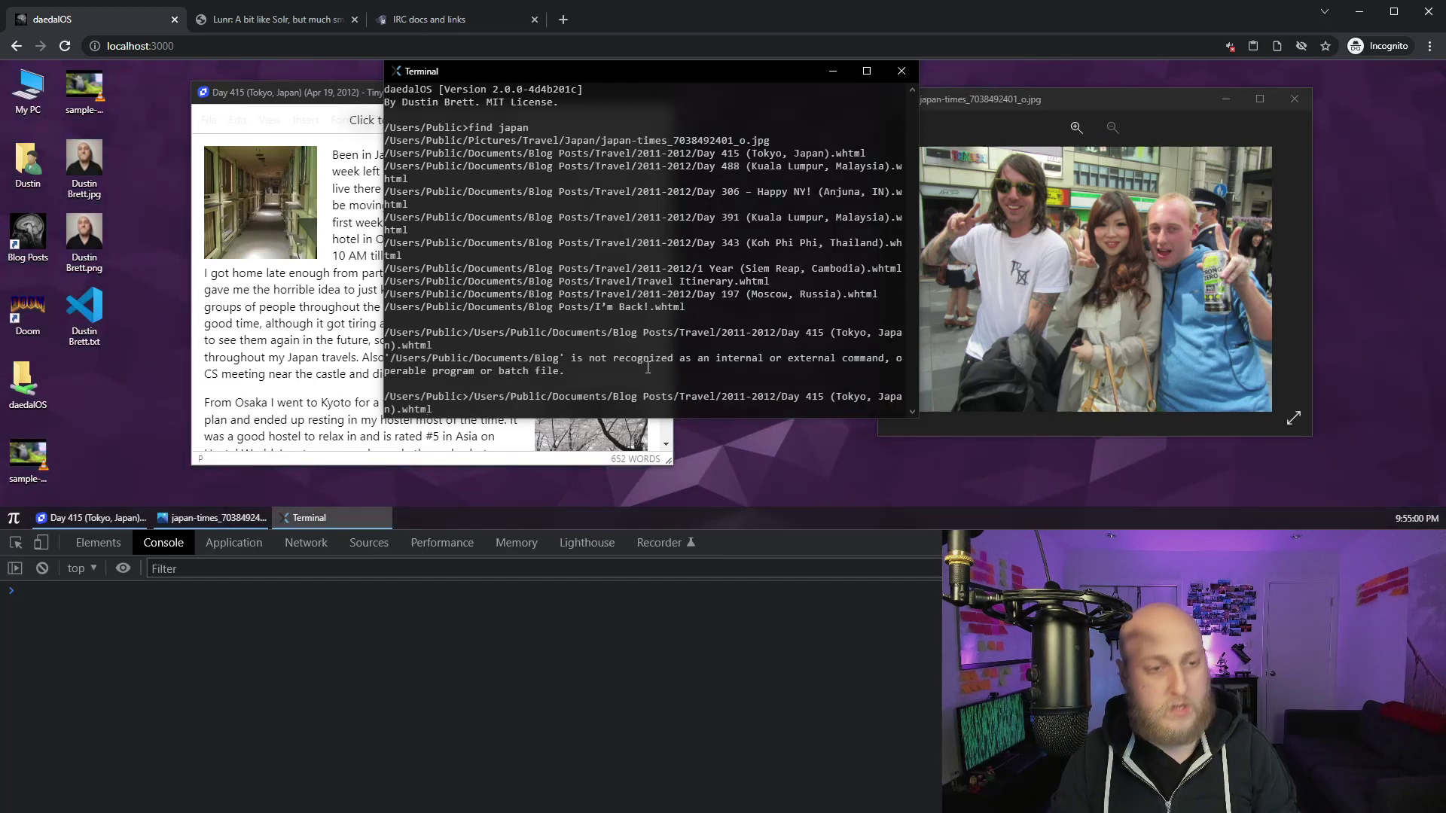
type("\"")
key("Home")
type("\"")
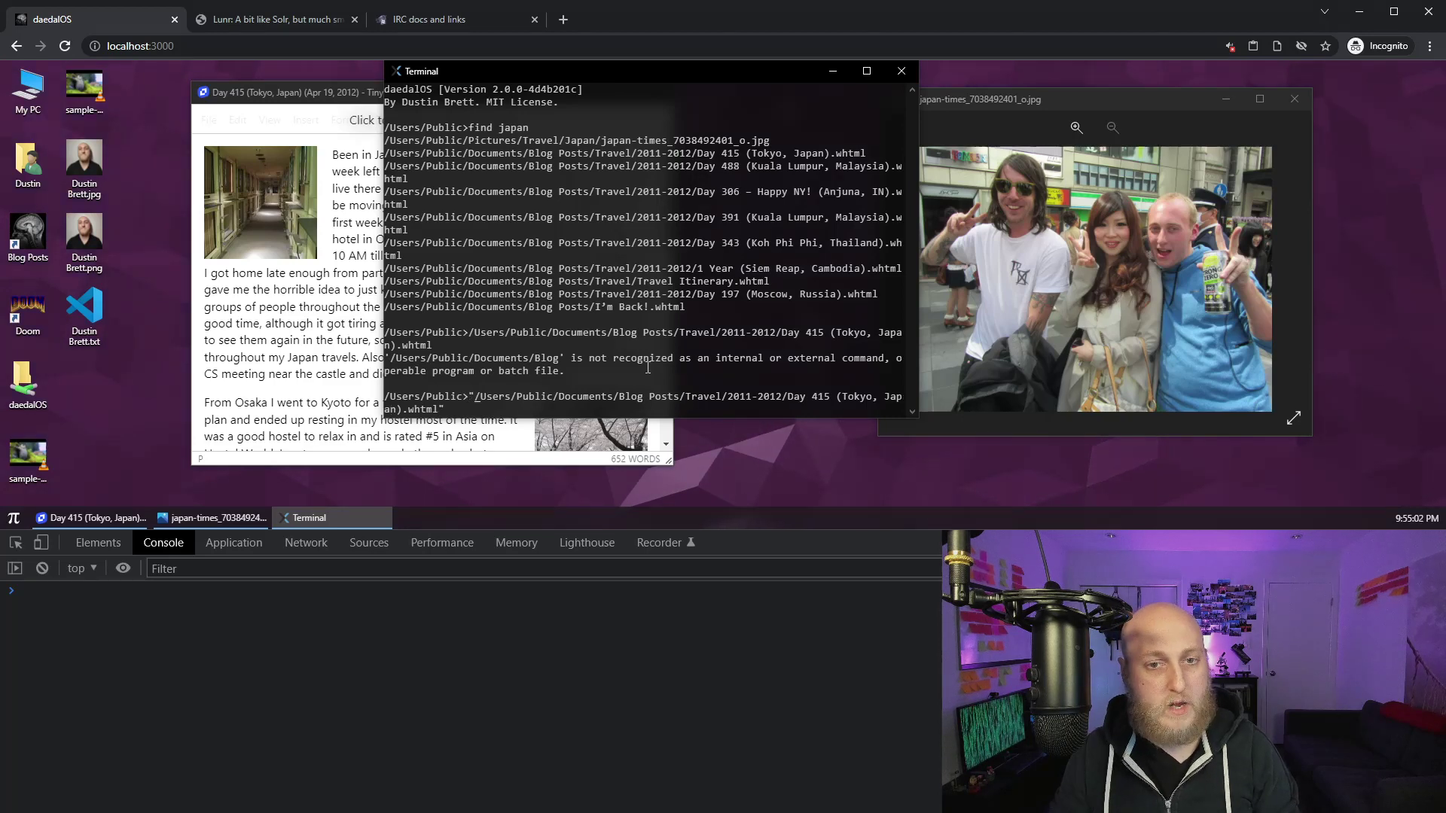
key("Return")
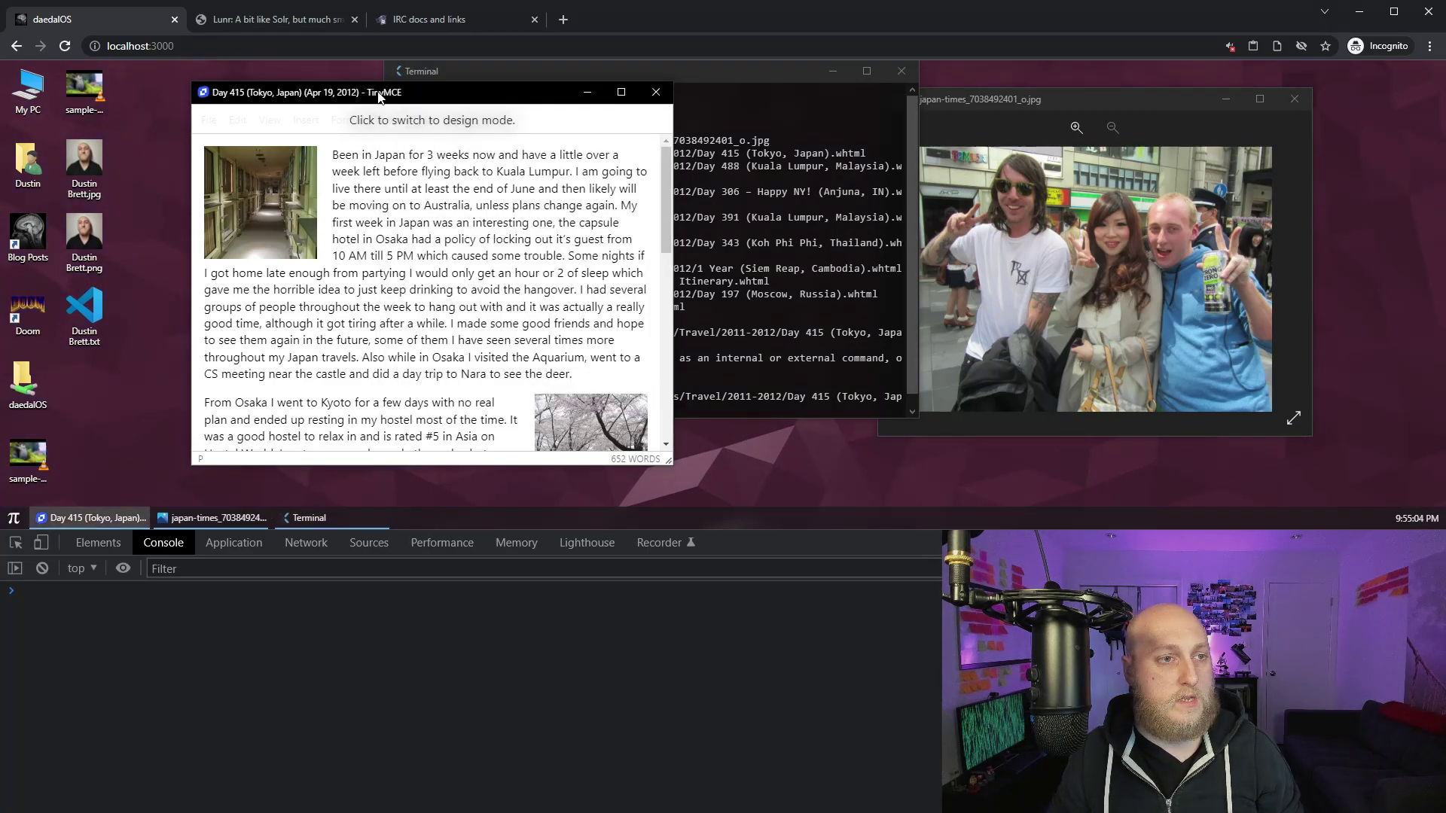
Close the Day 415 post windows and move the Terminal left and down
left_click(655, 92)
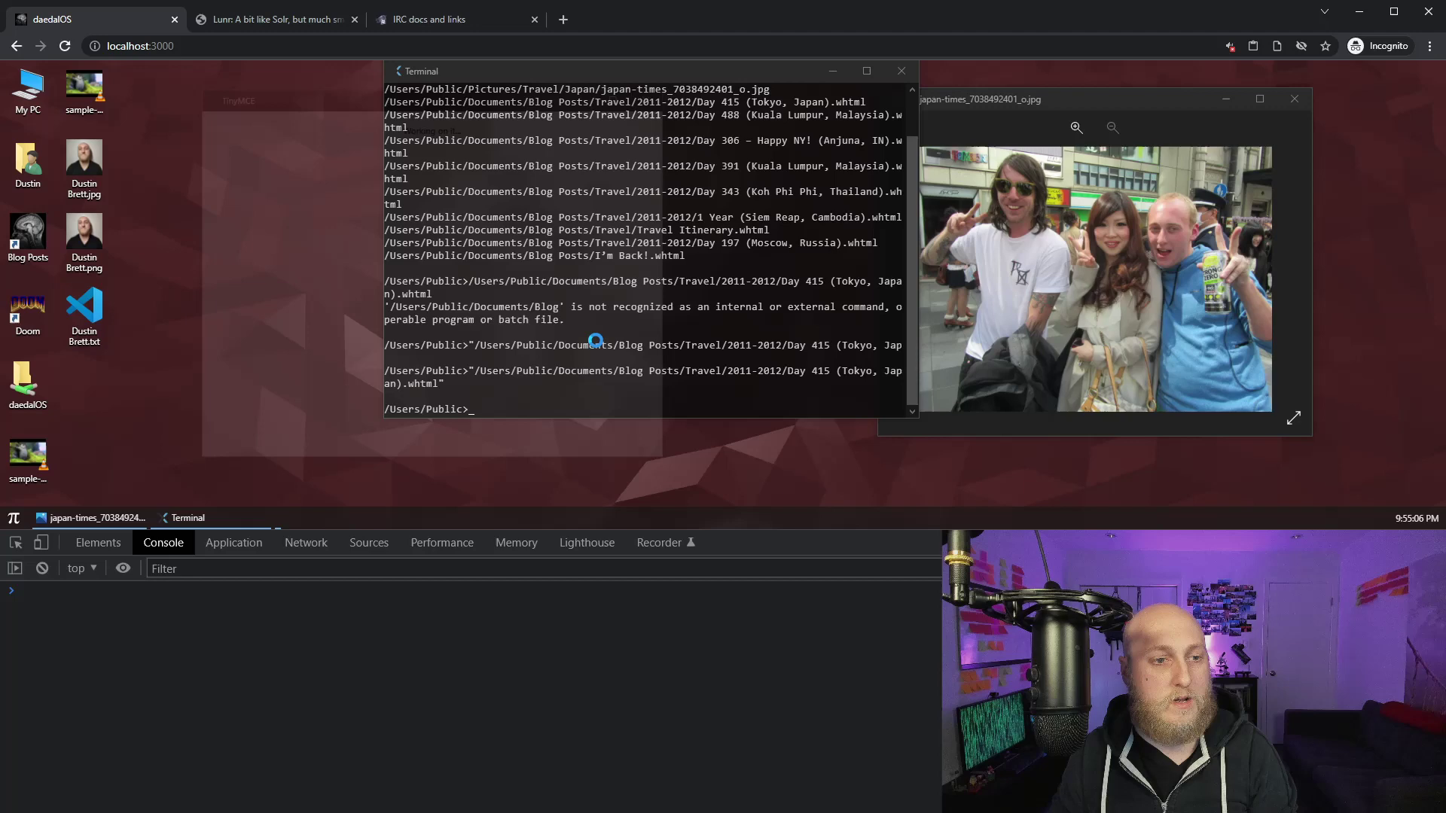
left_click_drag(443, 101, 471, 102)
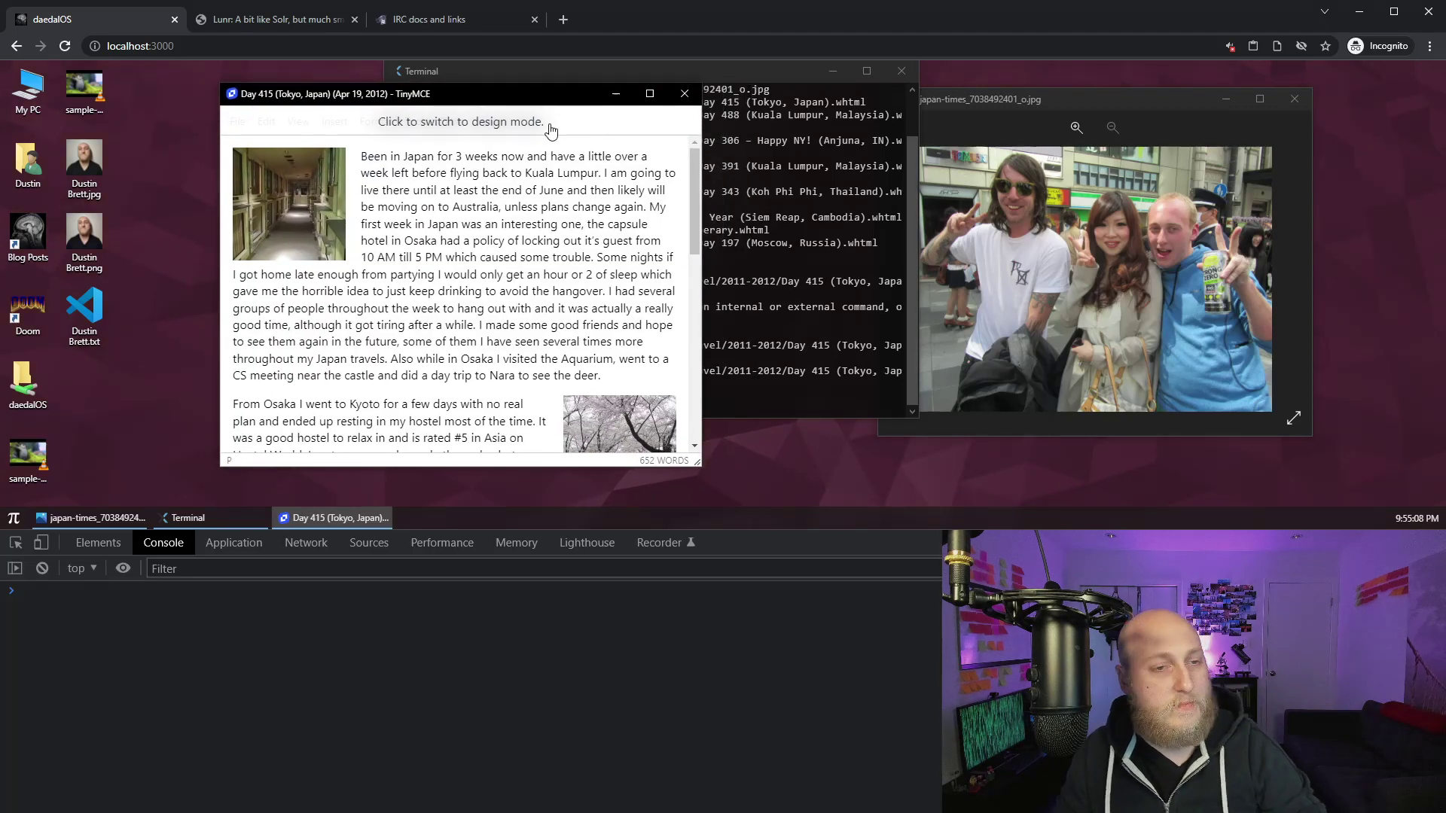
left_click(683, 94)
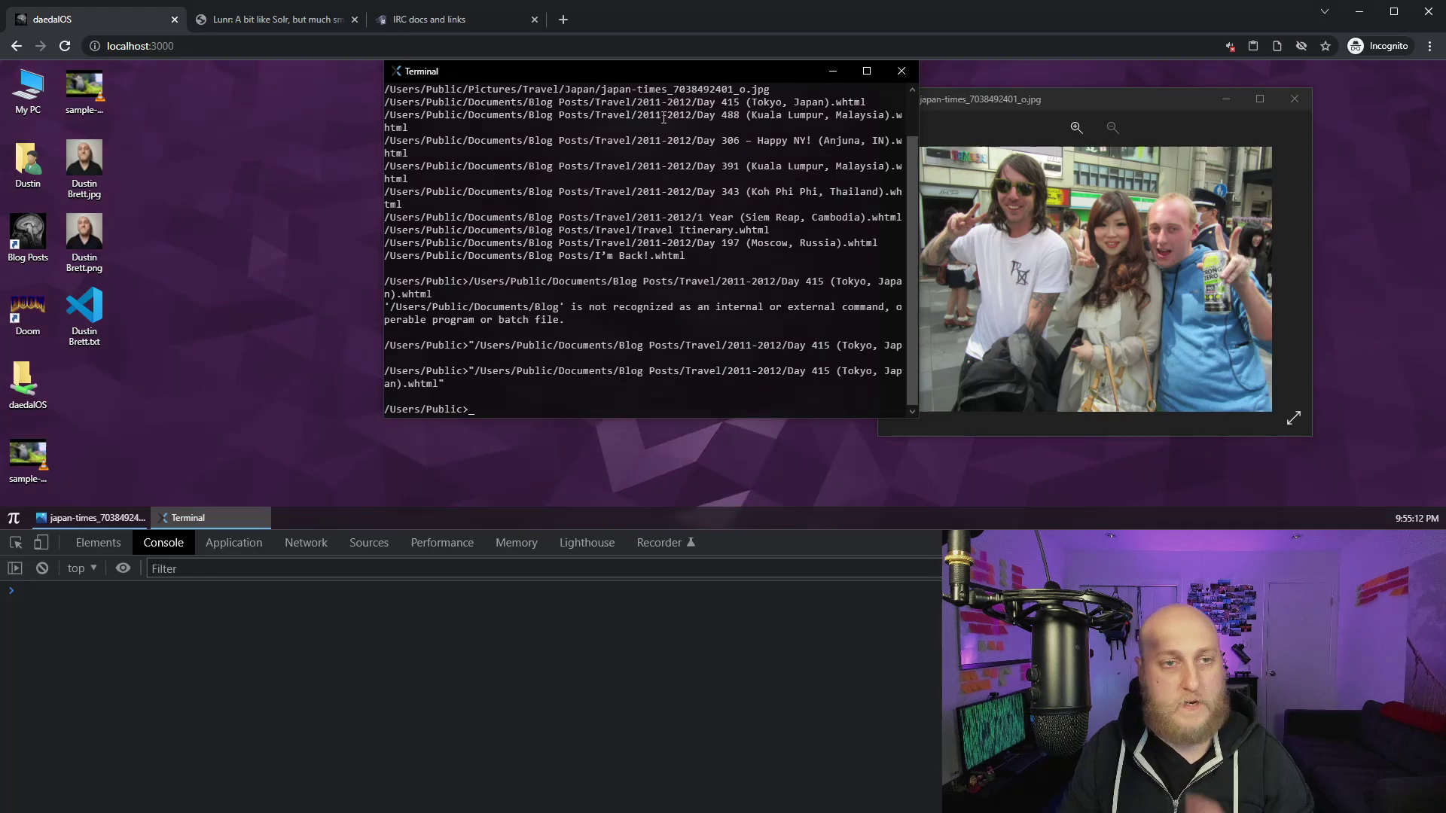
left_click_drag(672, 79, 521, 120)
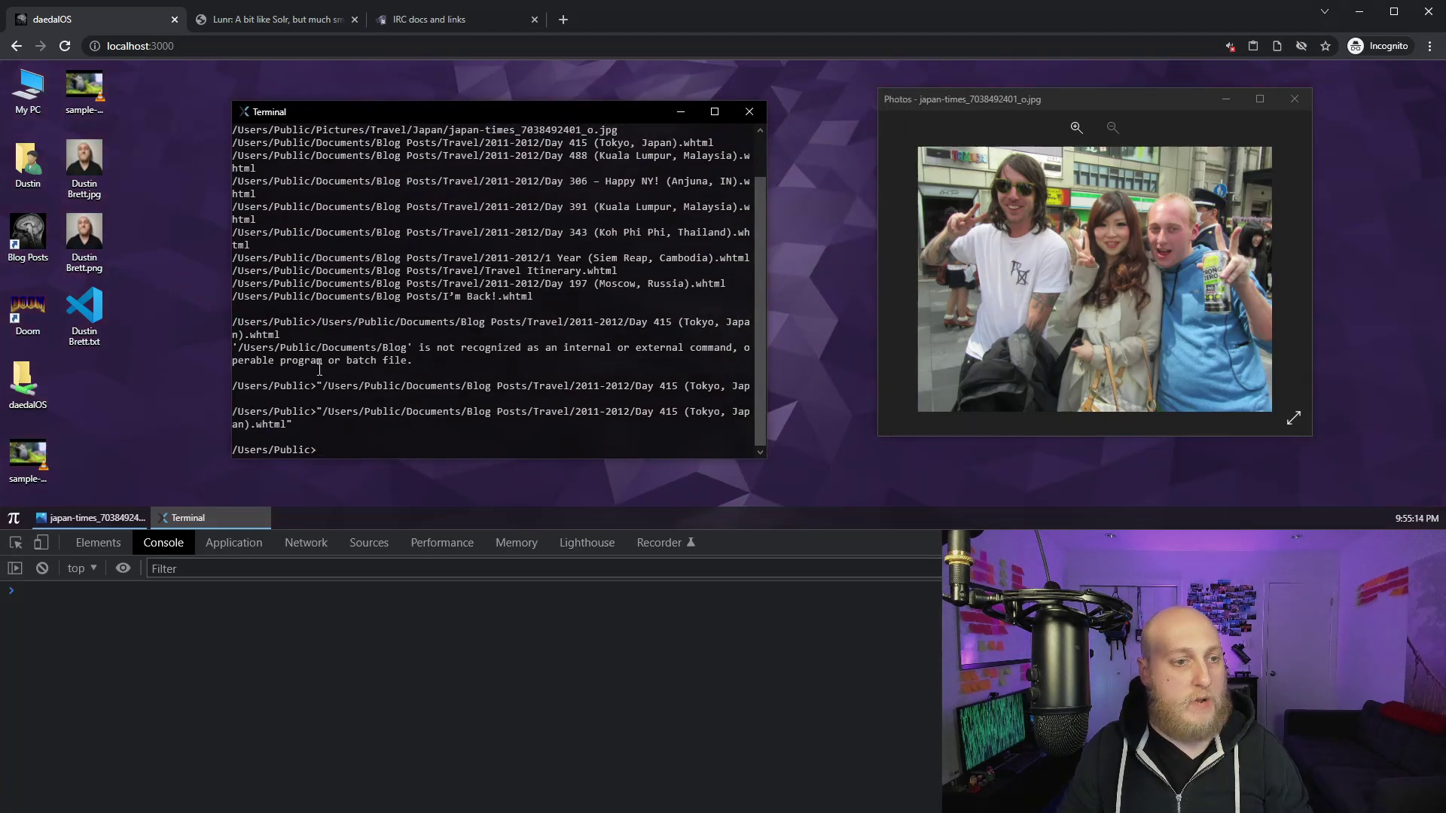
Change into the Desktop folder and tab-complete the sample video file names
type("cd Desktop")
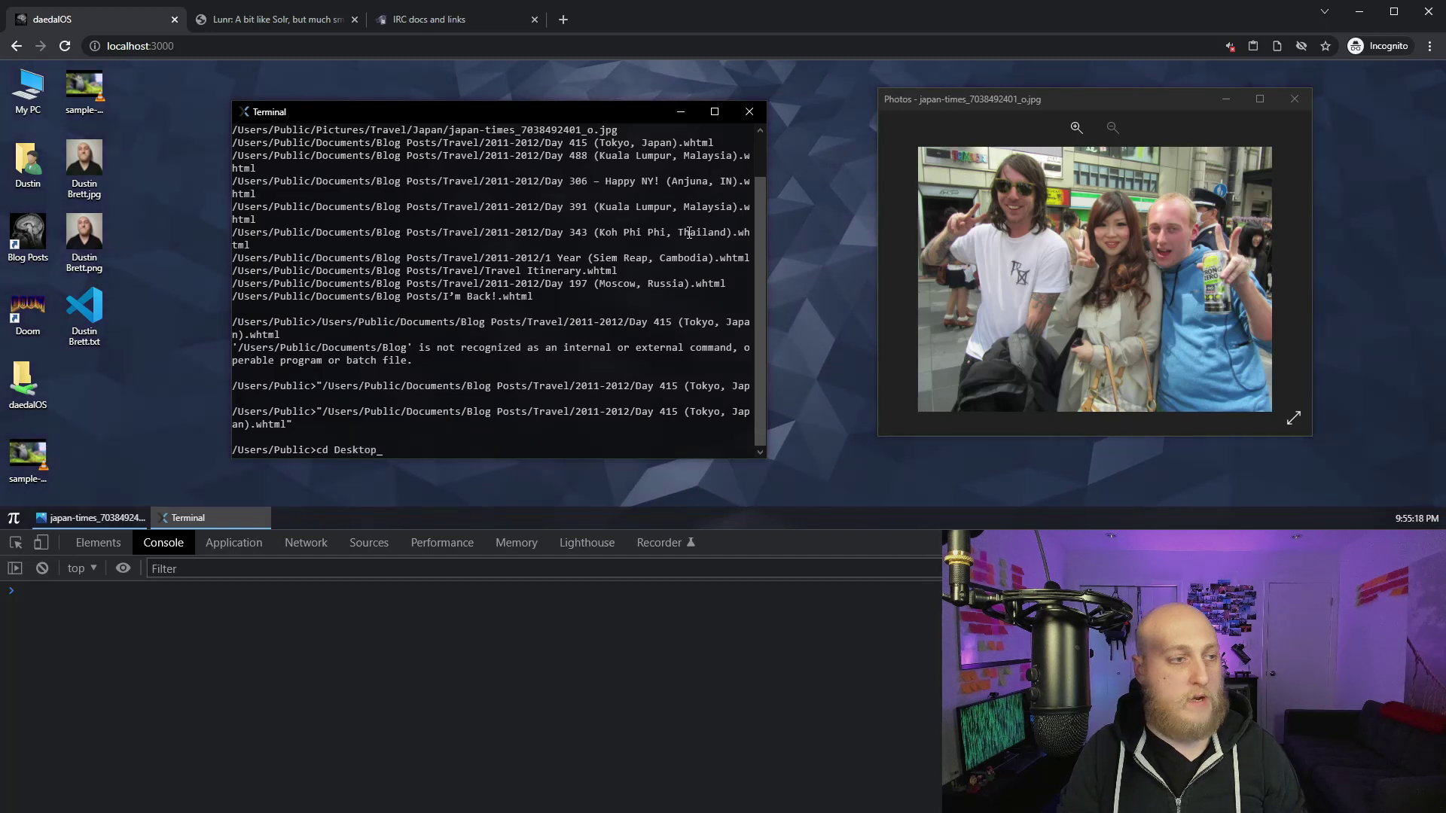
key("Return")
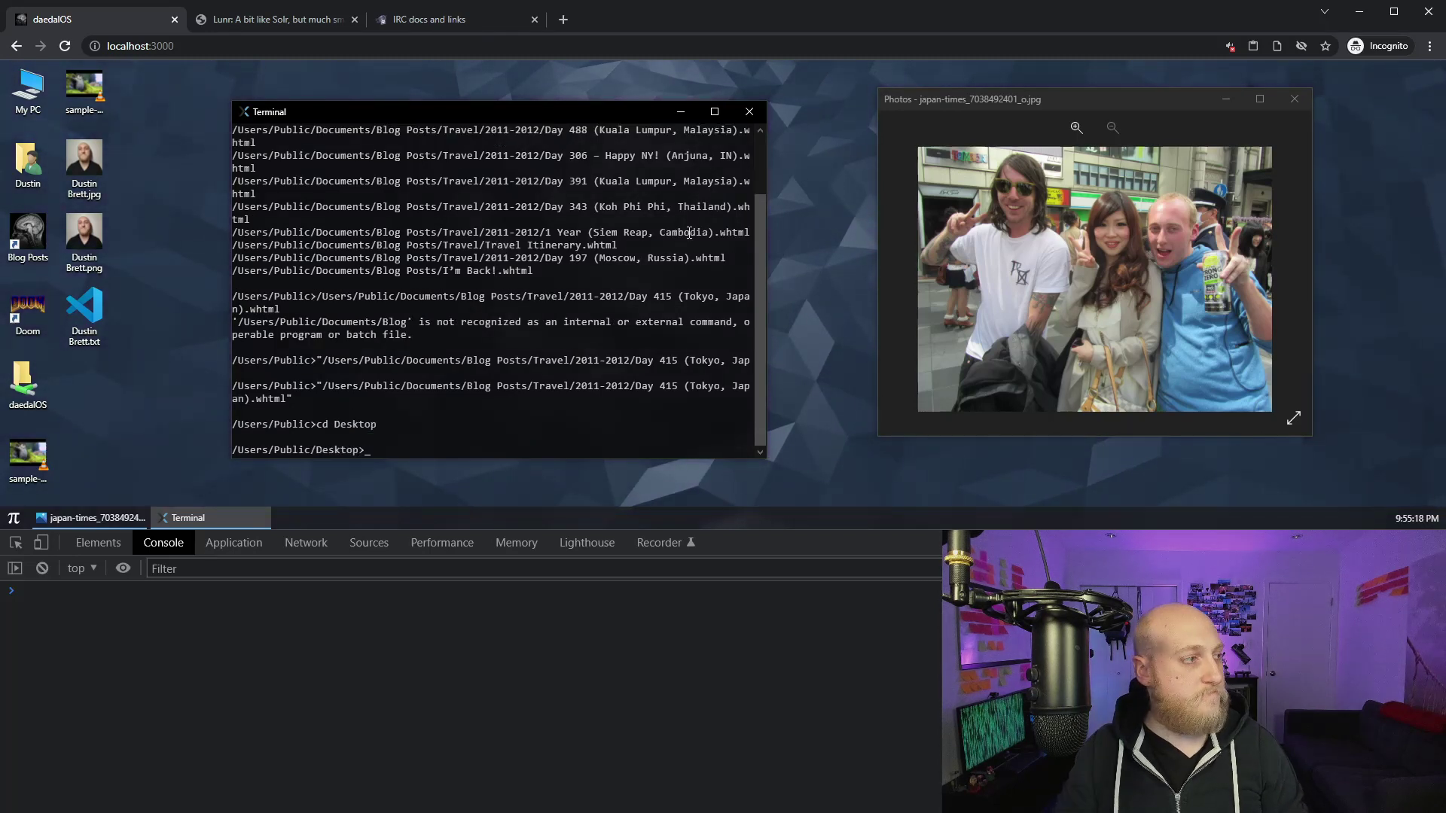
key("Return")
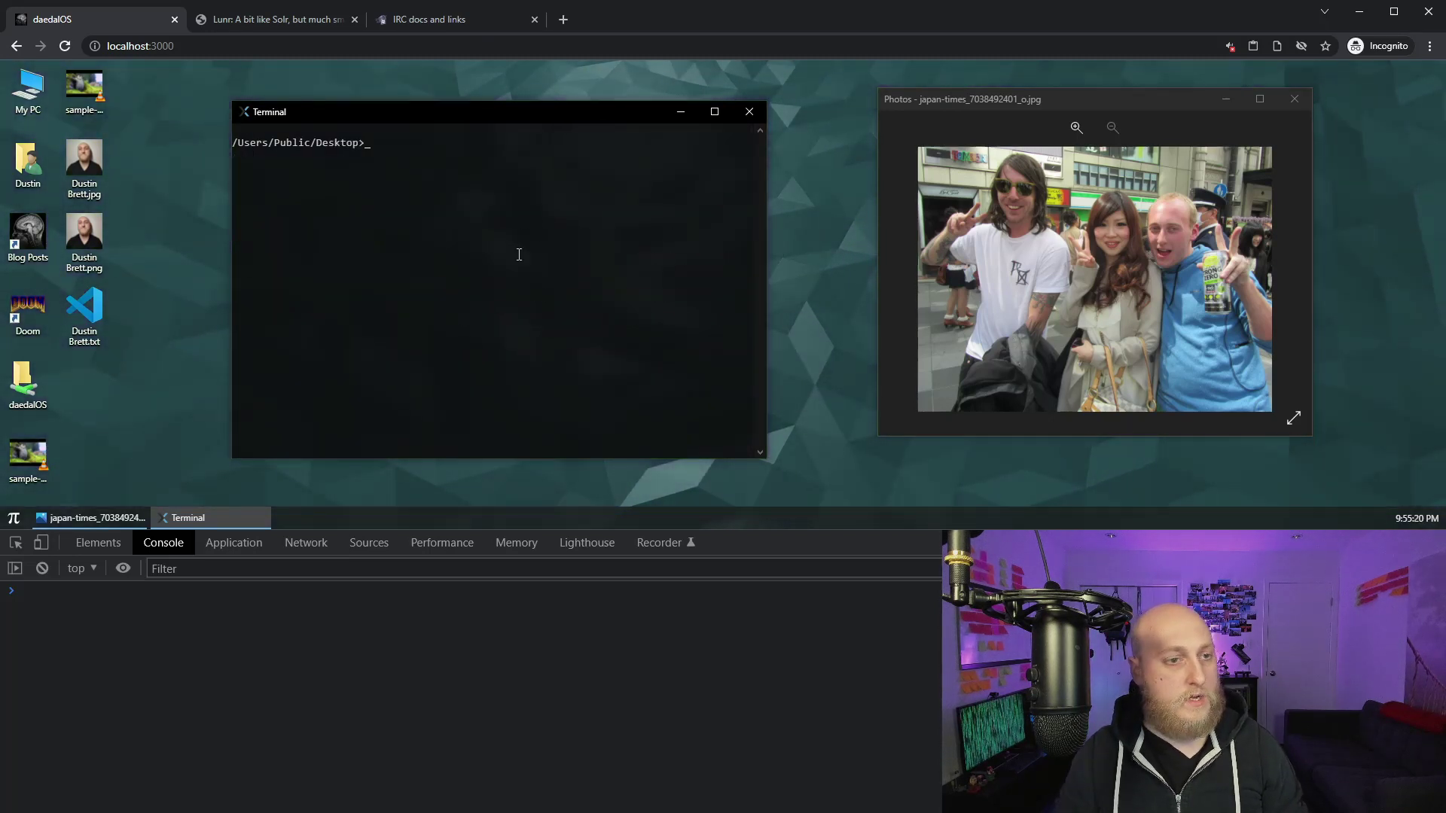
left_click(195, 223)
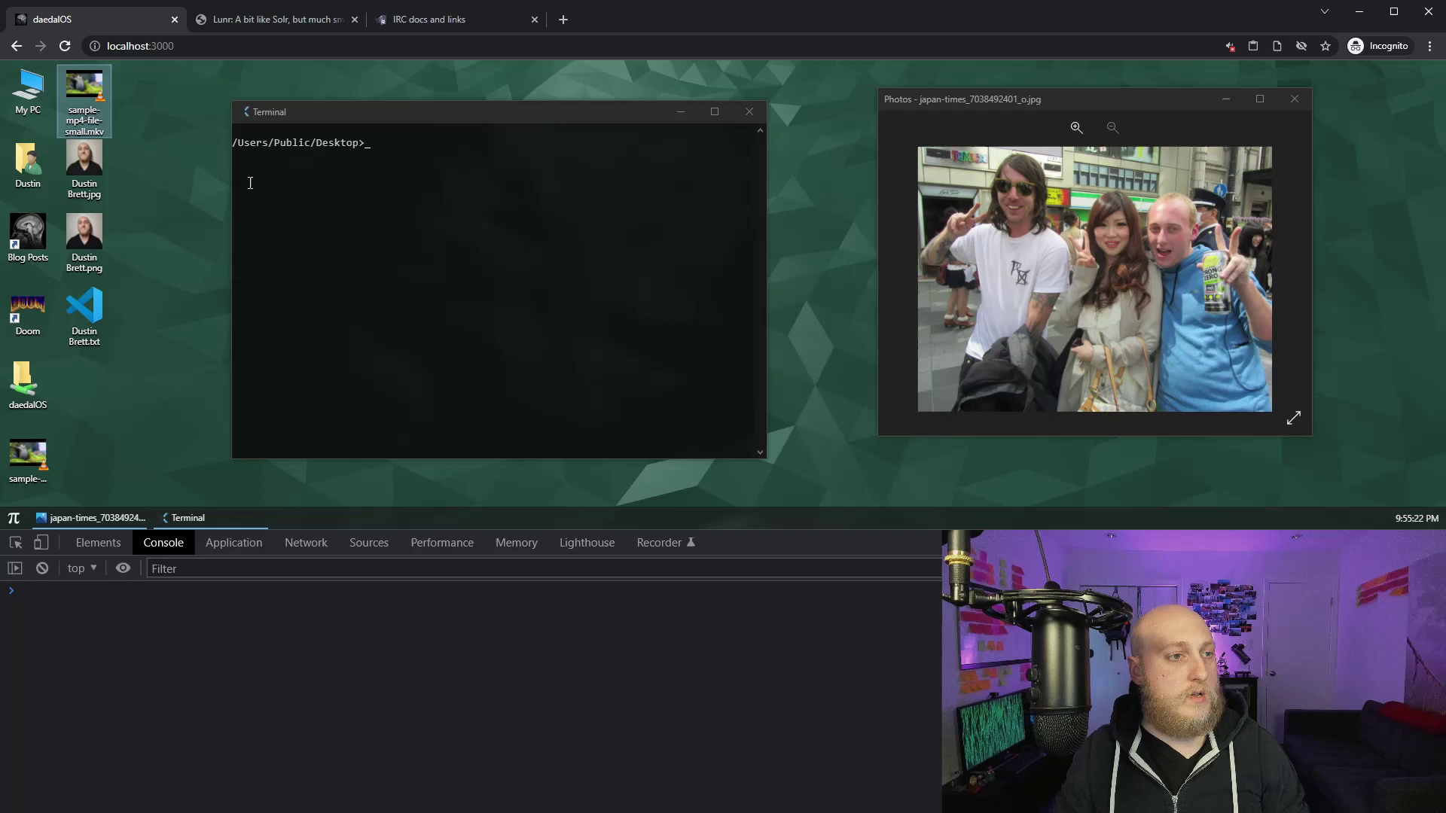
left_click(402, 243)
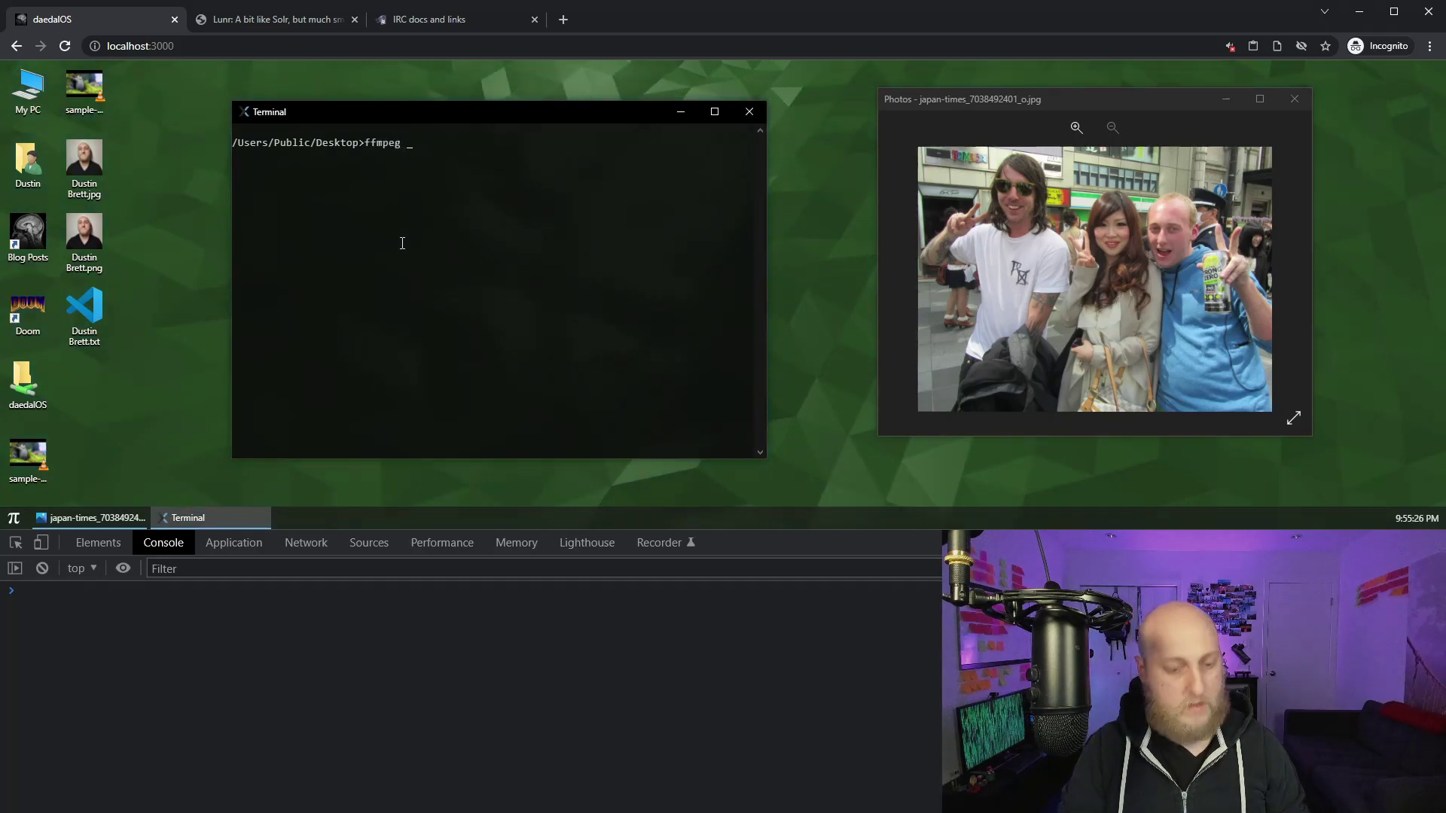
key("Tab")
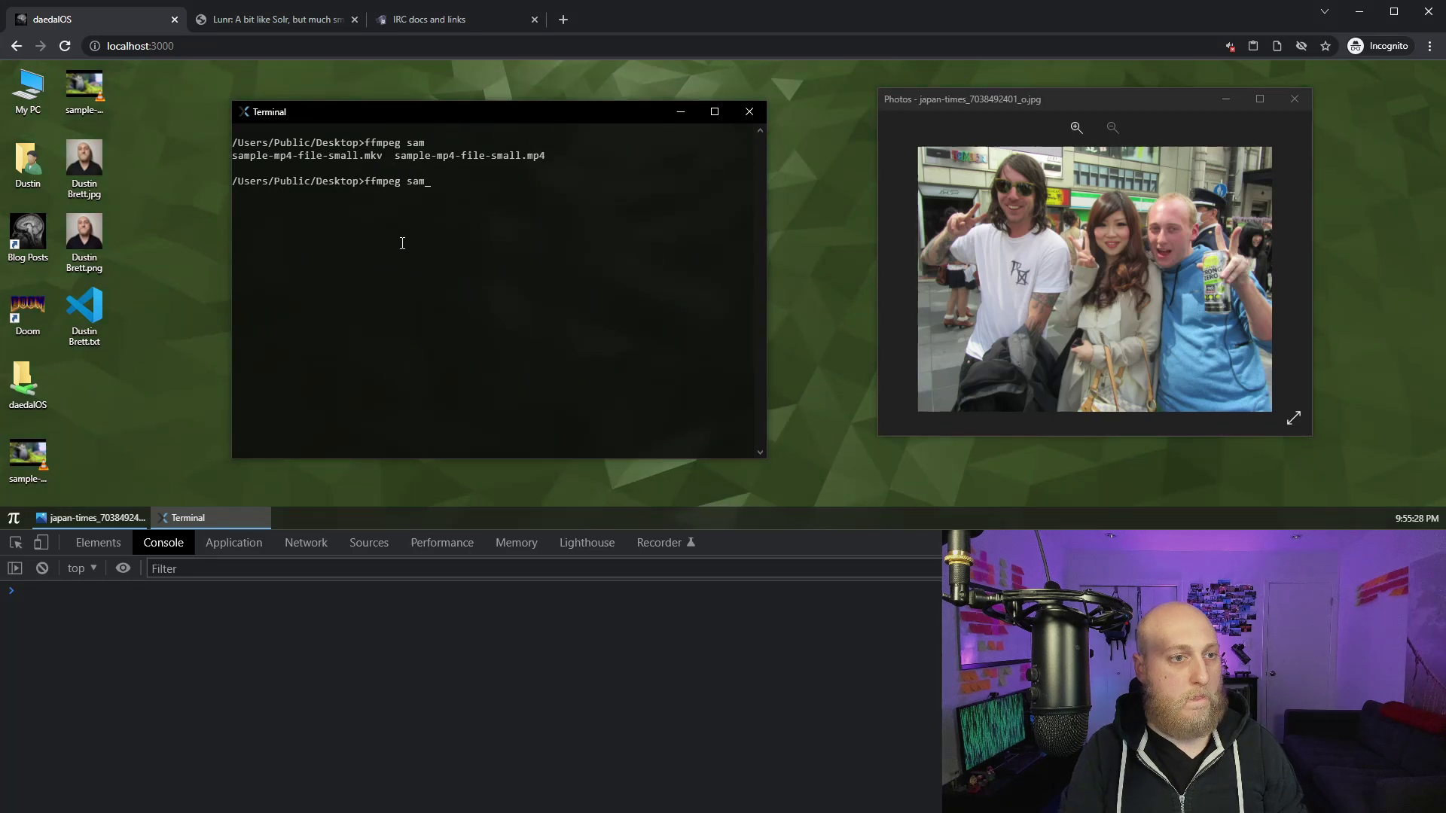
type("pl")
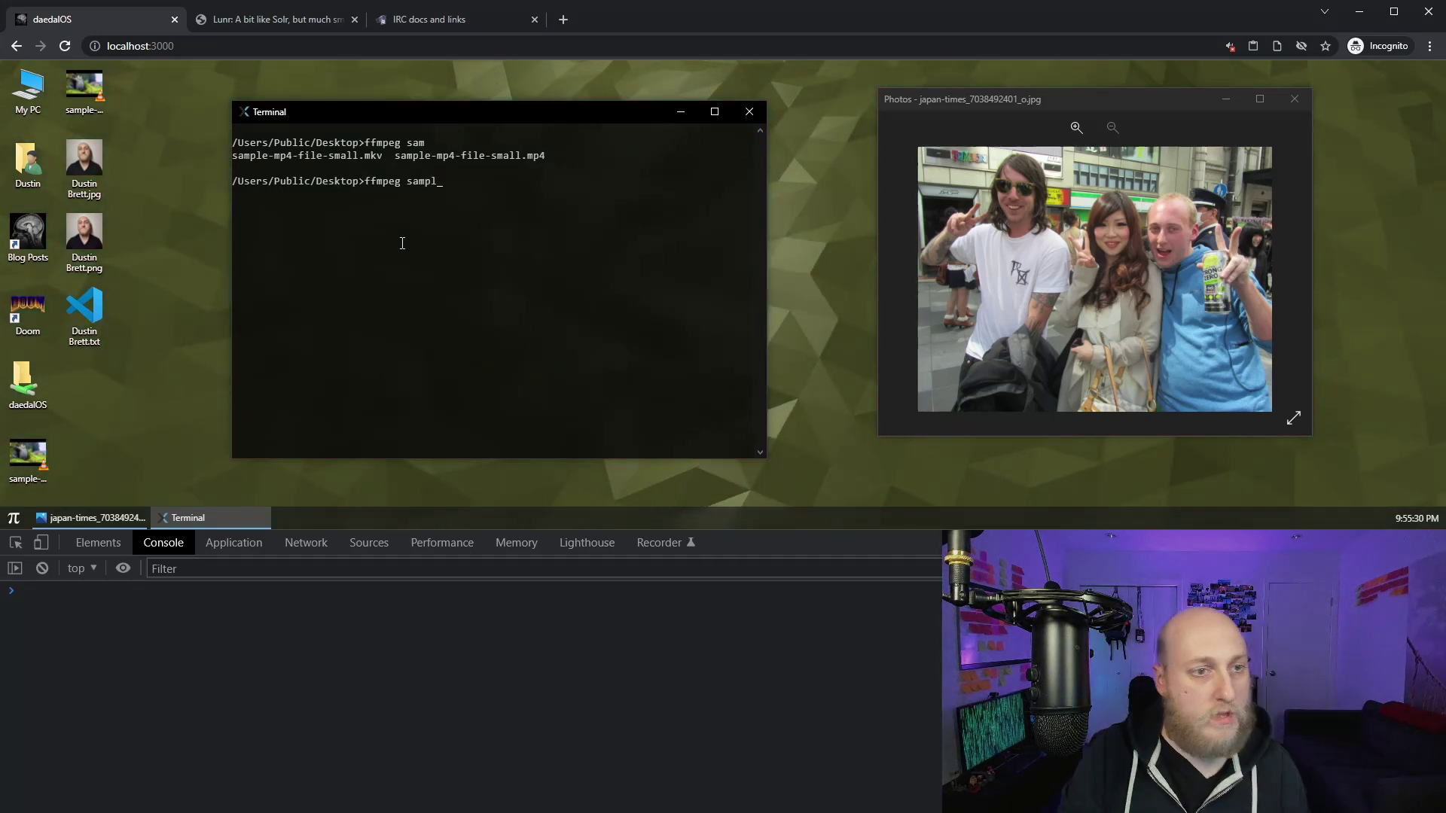
Delete the old sample MKV from the desktop and list the Desktop folder with ls
right_click(94, 89)
left_click(151, 241)
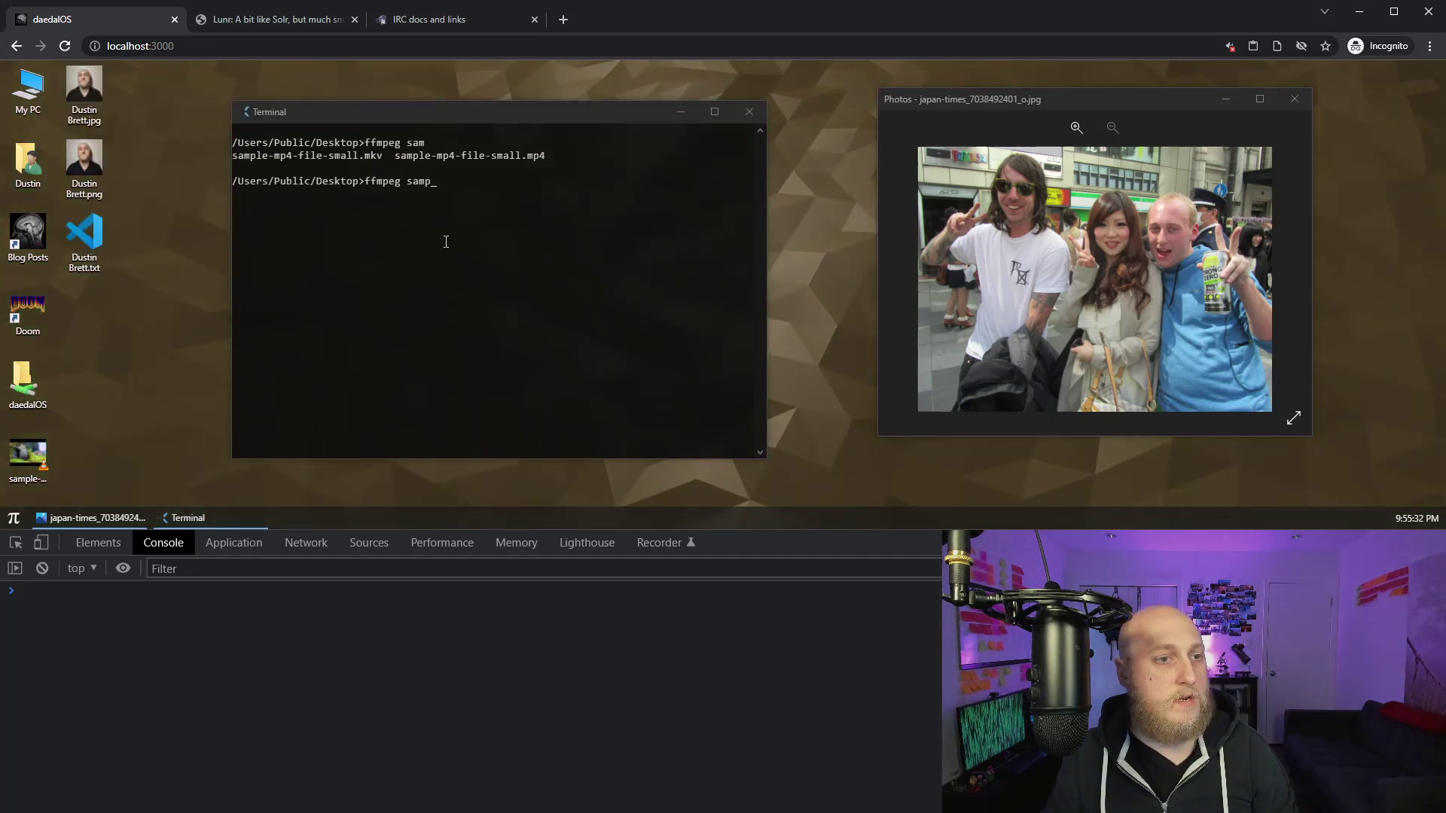
left_click(446, 242)
key("ctrl+c")
key("ctrl+c")
type("ls")
key("Return")
type("f")
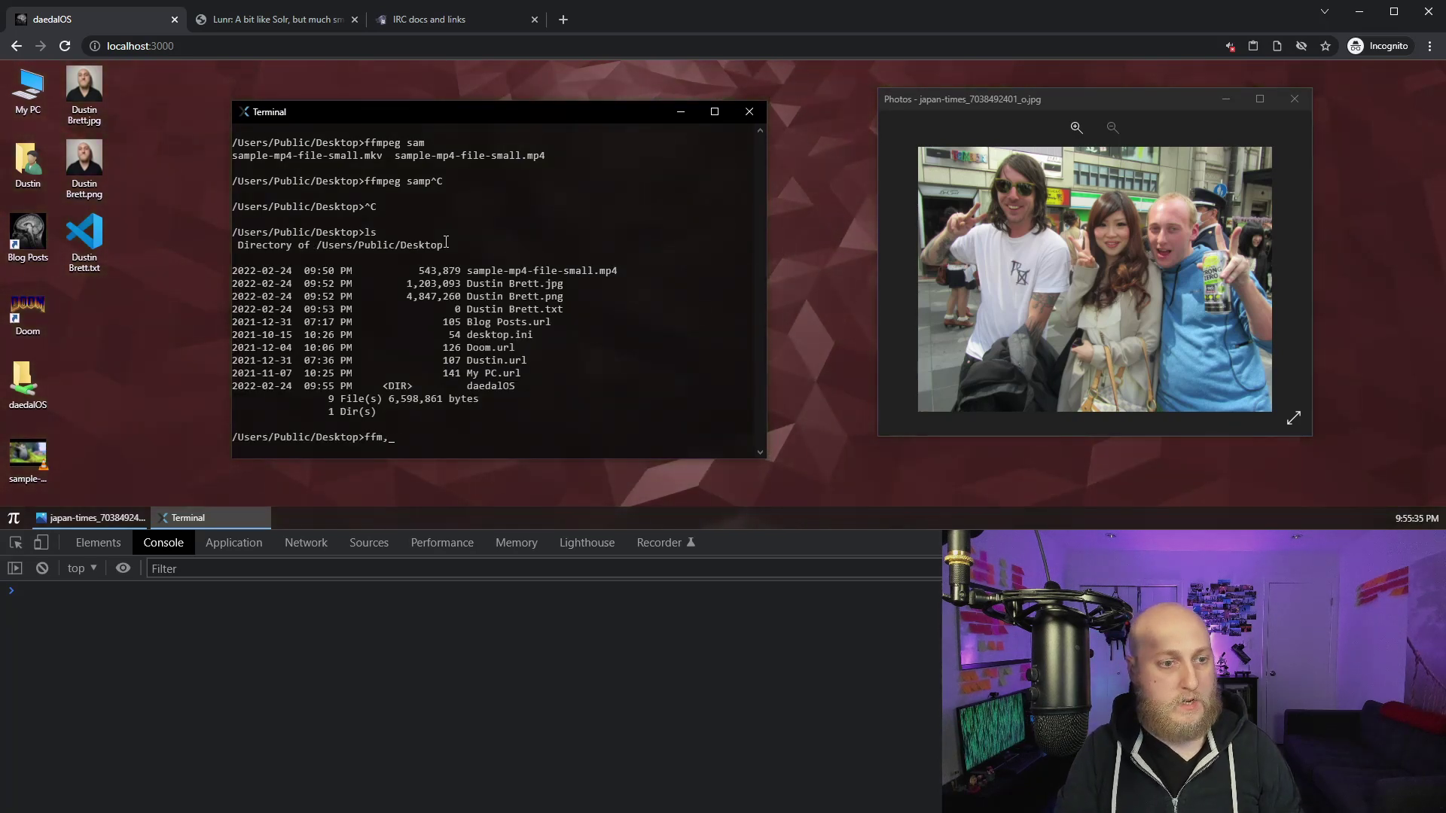
type("fmpeg sam")
key("Tab")
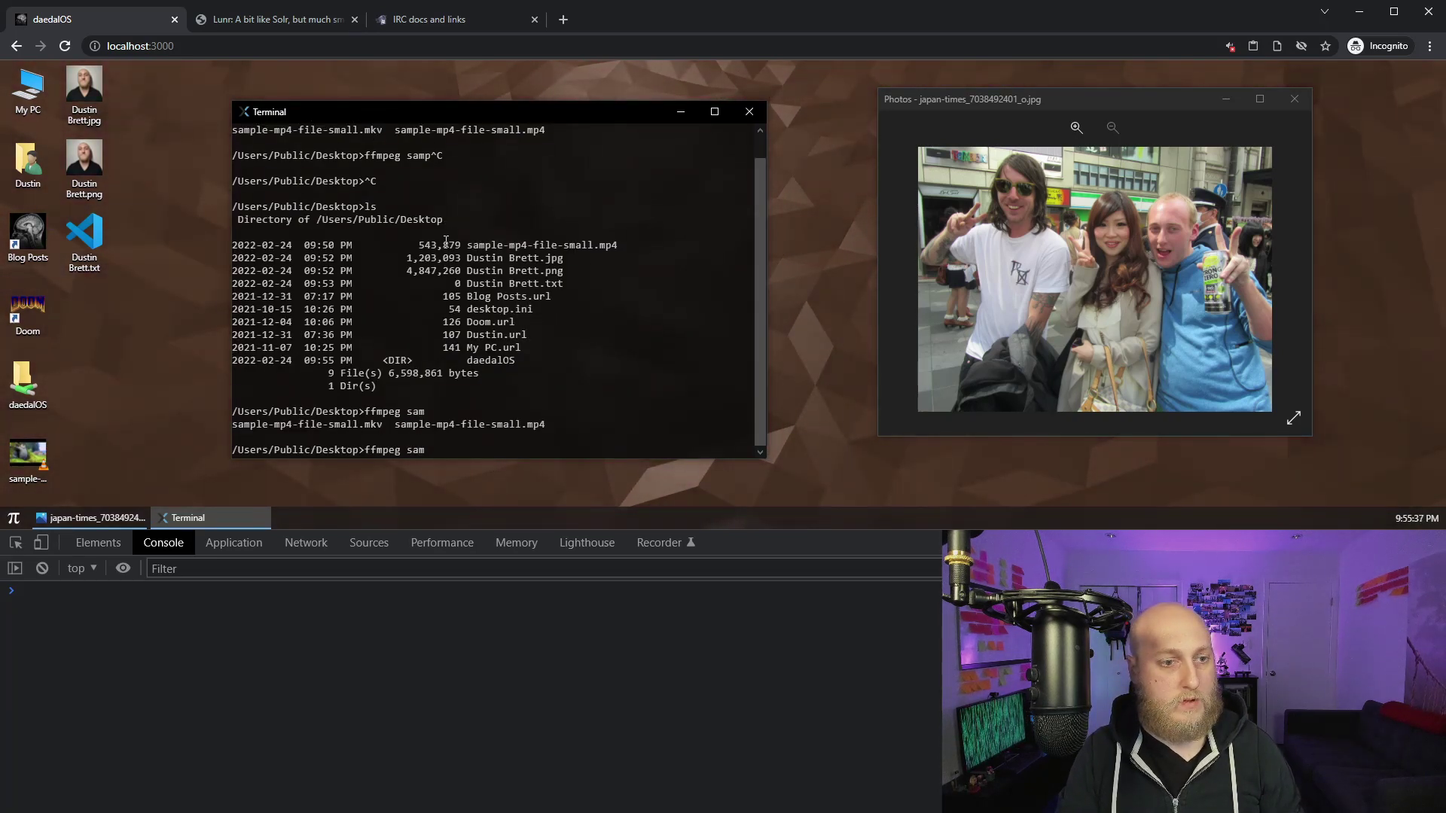
left_click(193, 402)
left_click(644, 348)
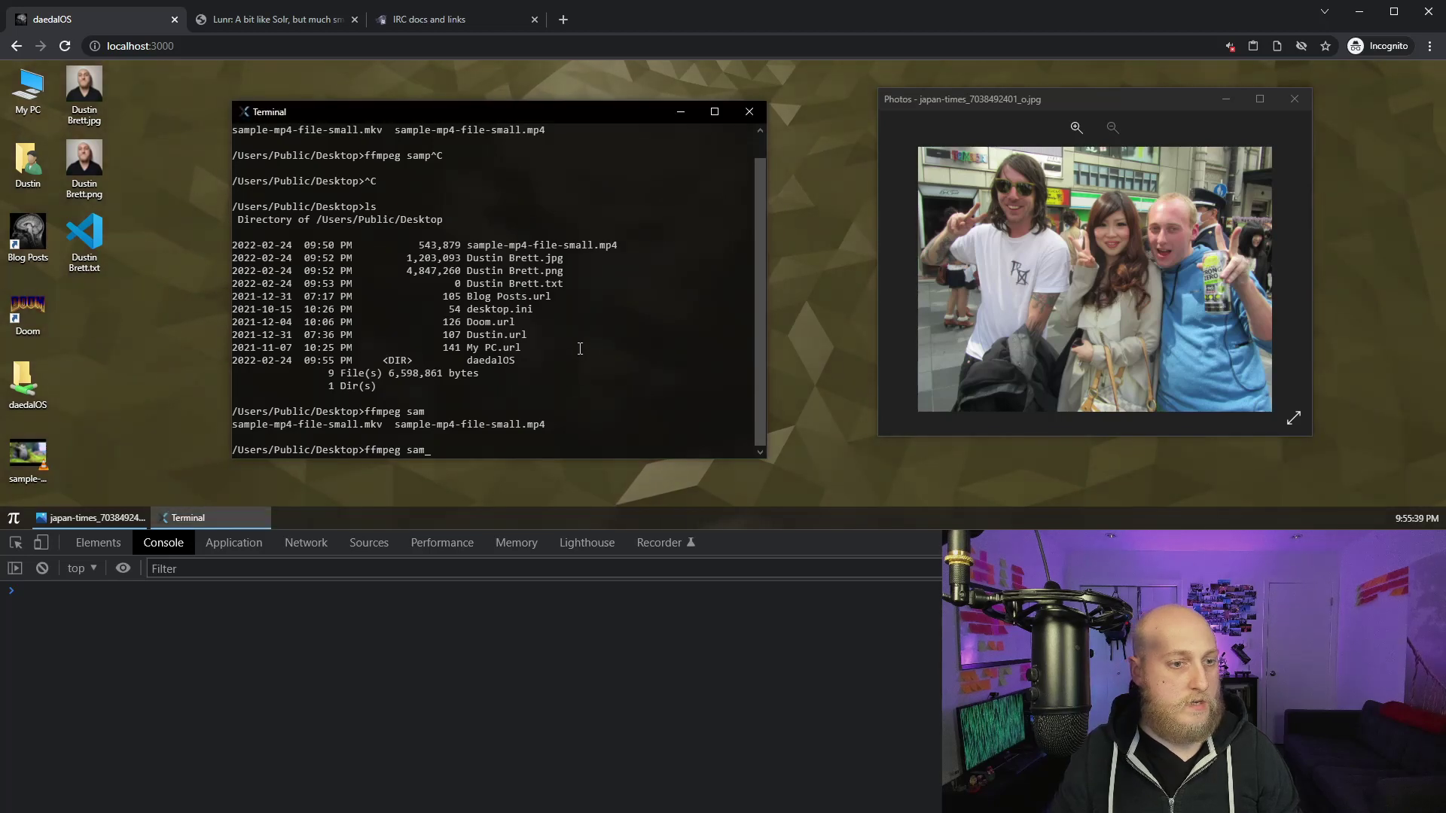
key("ctrl+c")
key("ctrl+c")
Re-enter Desktop and run ffmpeg sample-mp4-file-small.mp4 mkv to convert the video
type("cd .")
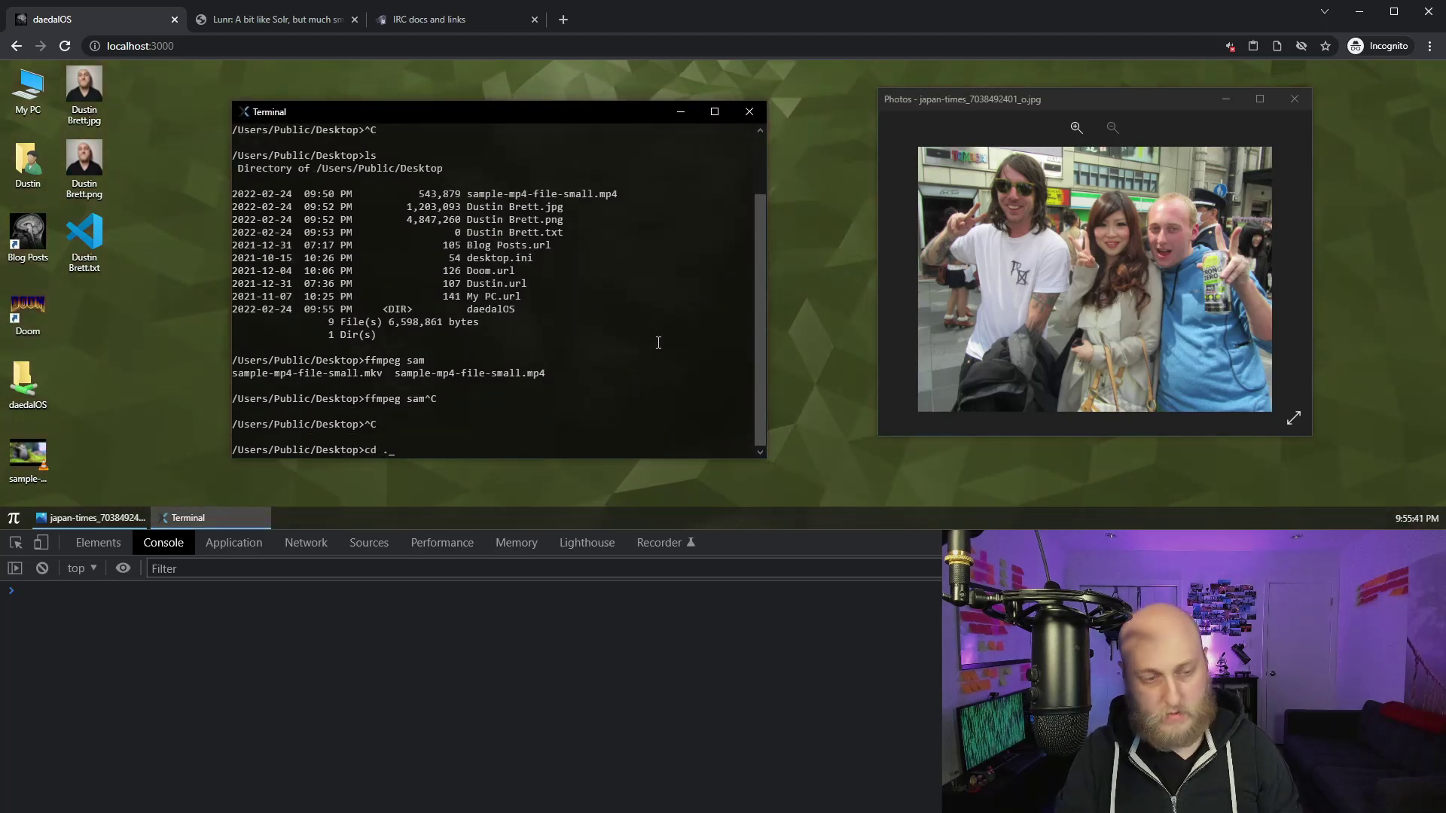
type(".")
key("Return")
type("cd Desktop")
key("Return")
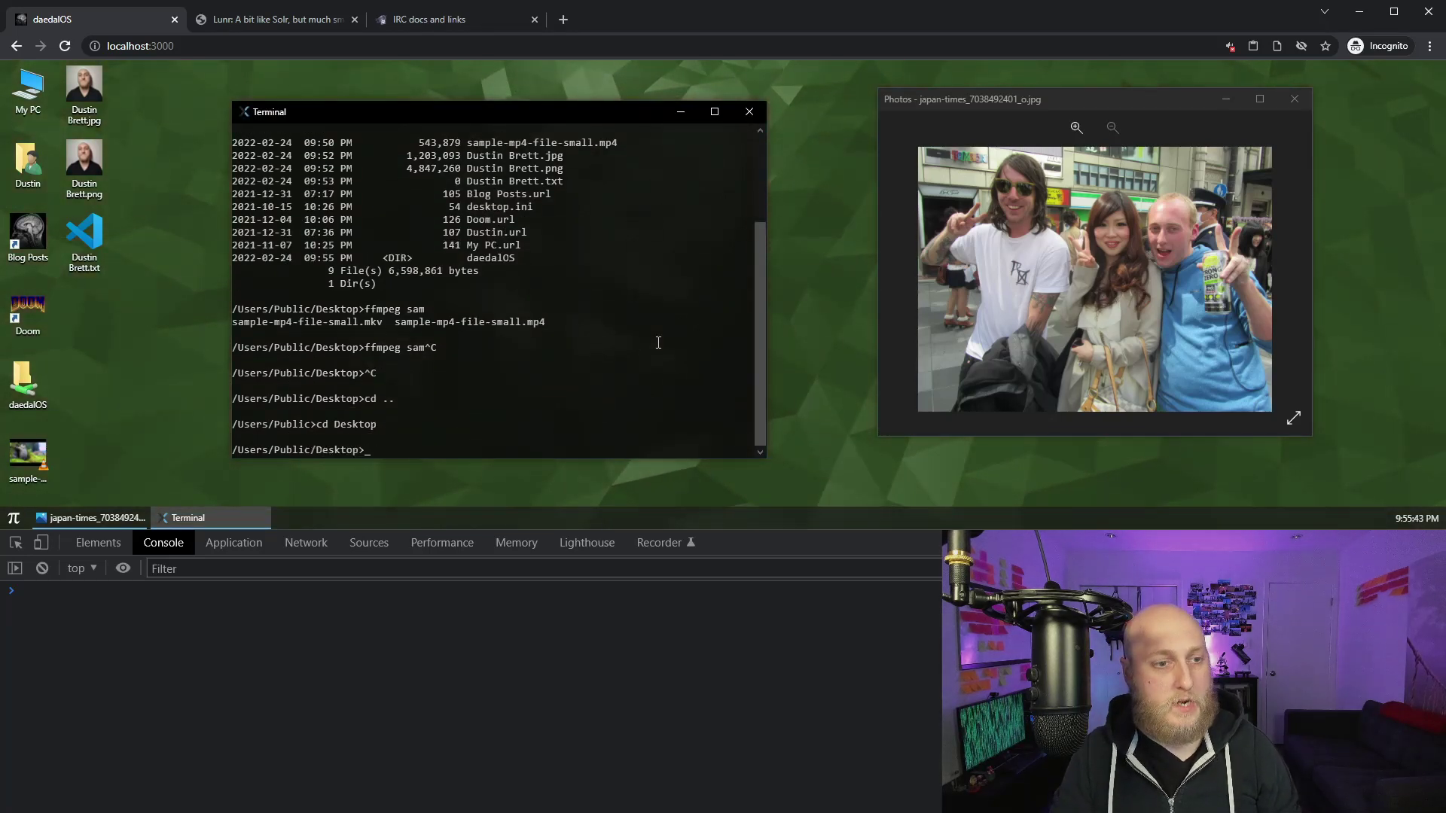
key("Up")
key("Up")
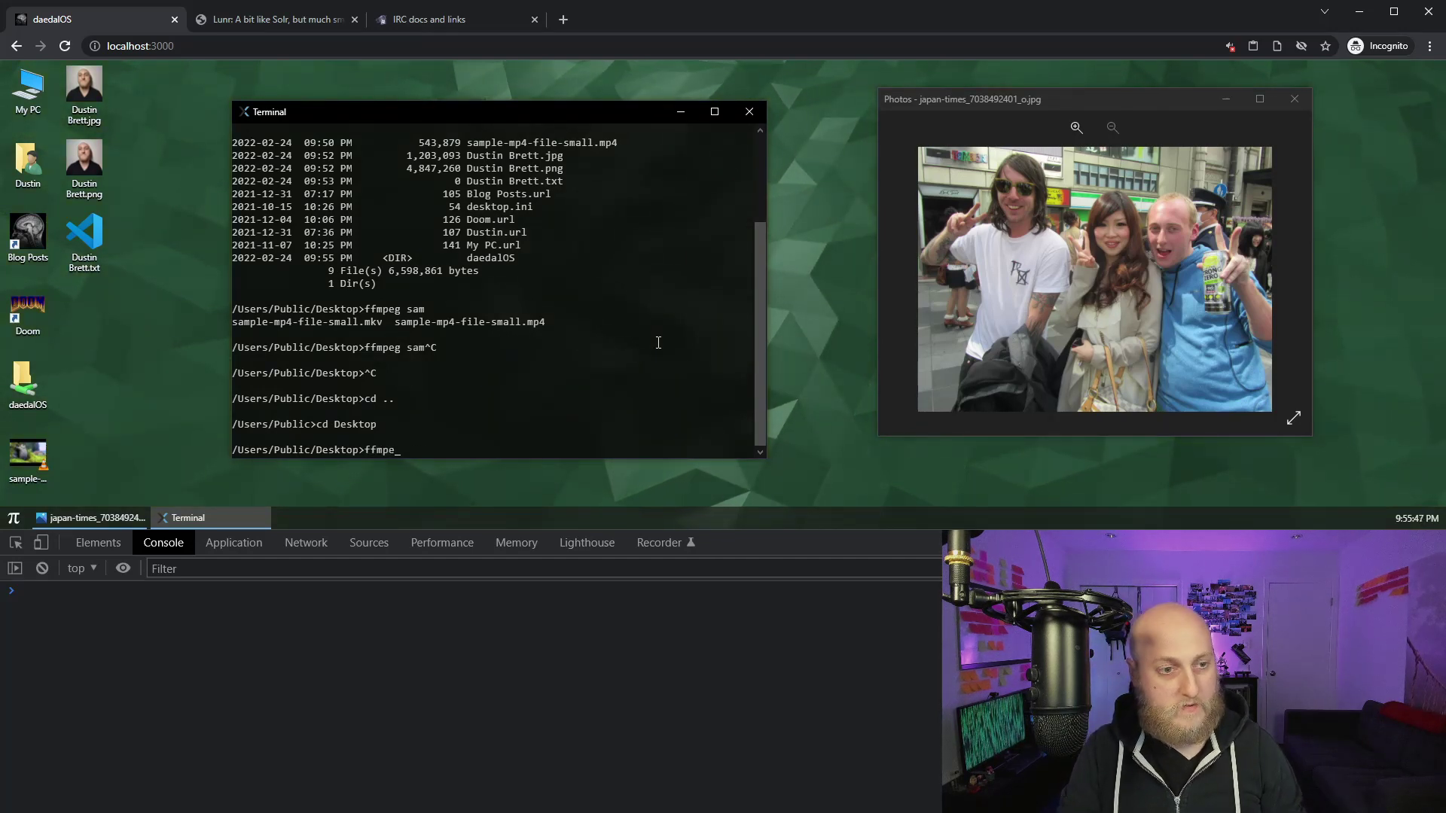
type("mpeg sam")
key("Tab")
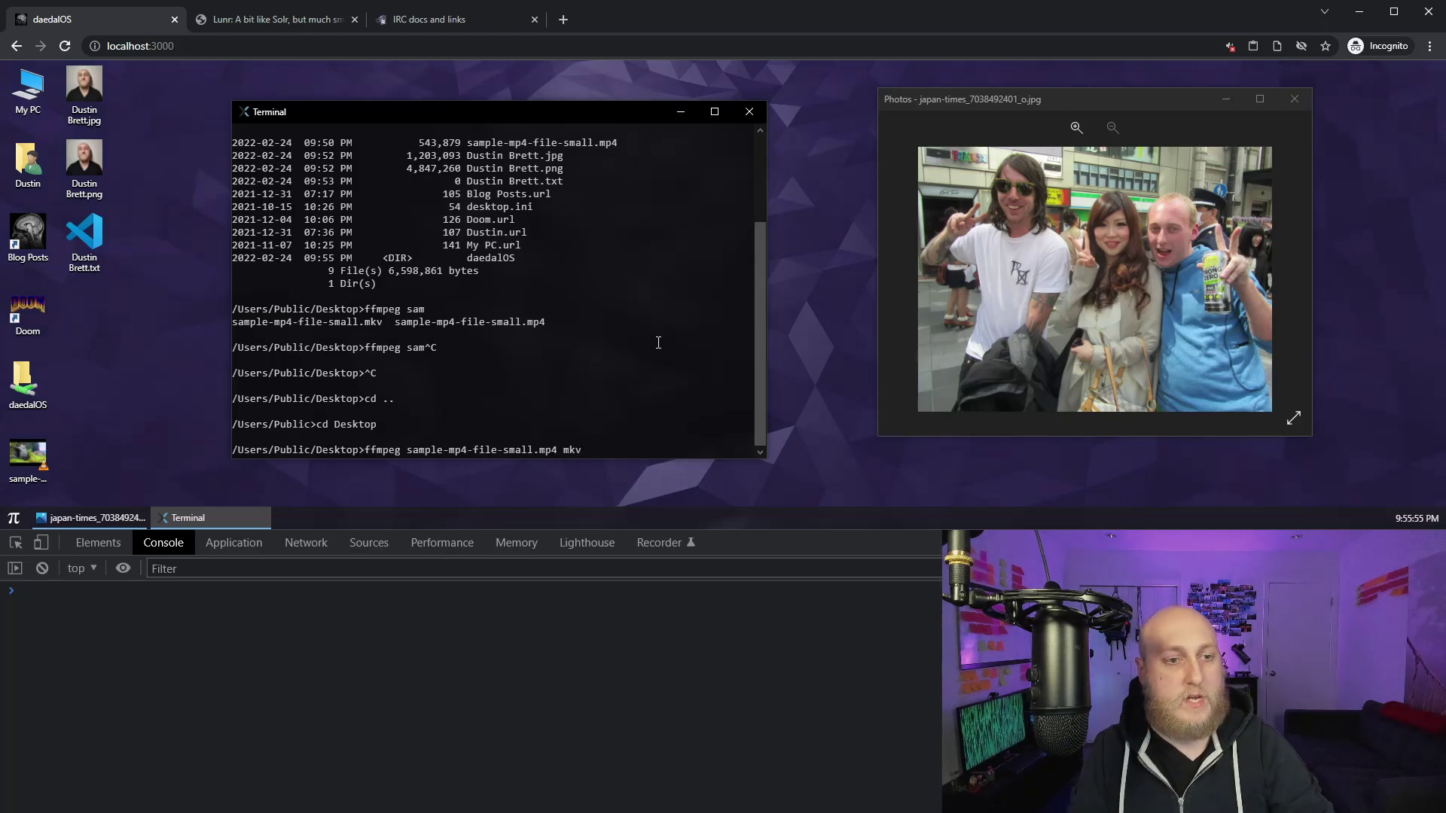
type("mkv")
key("Return")
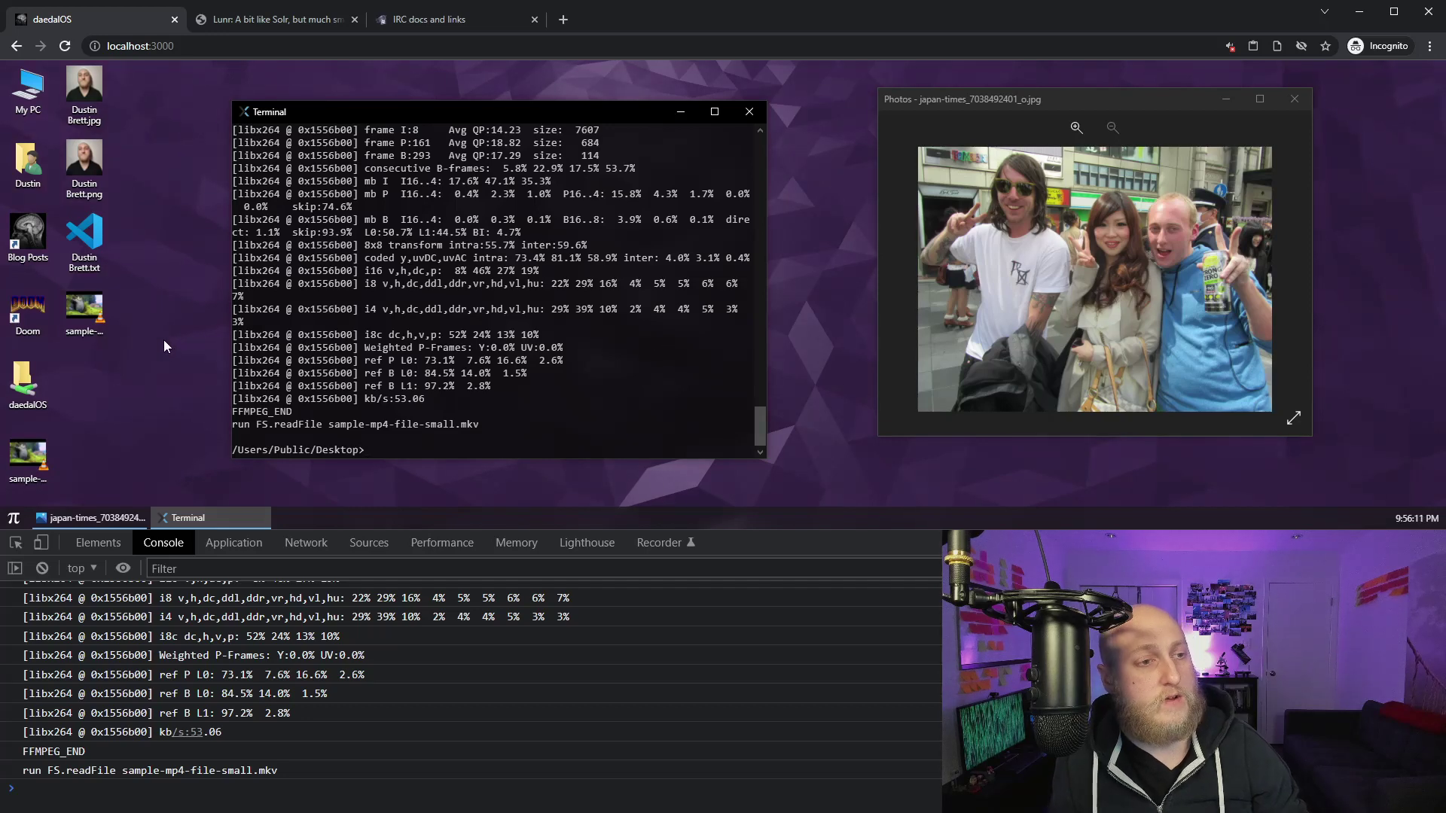
Preview the new sample MKV video in the player, then close it
double_click(79, 309)
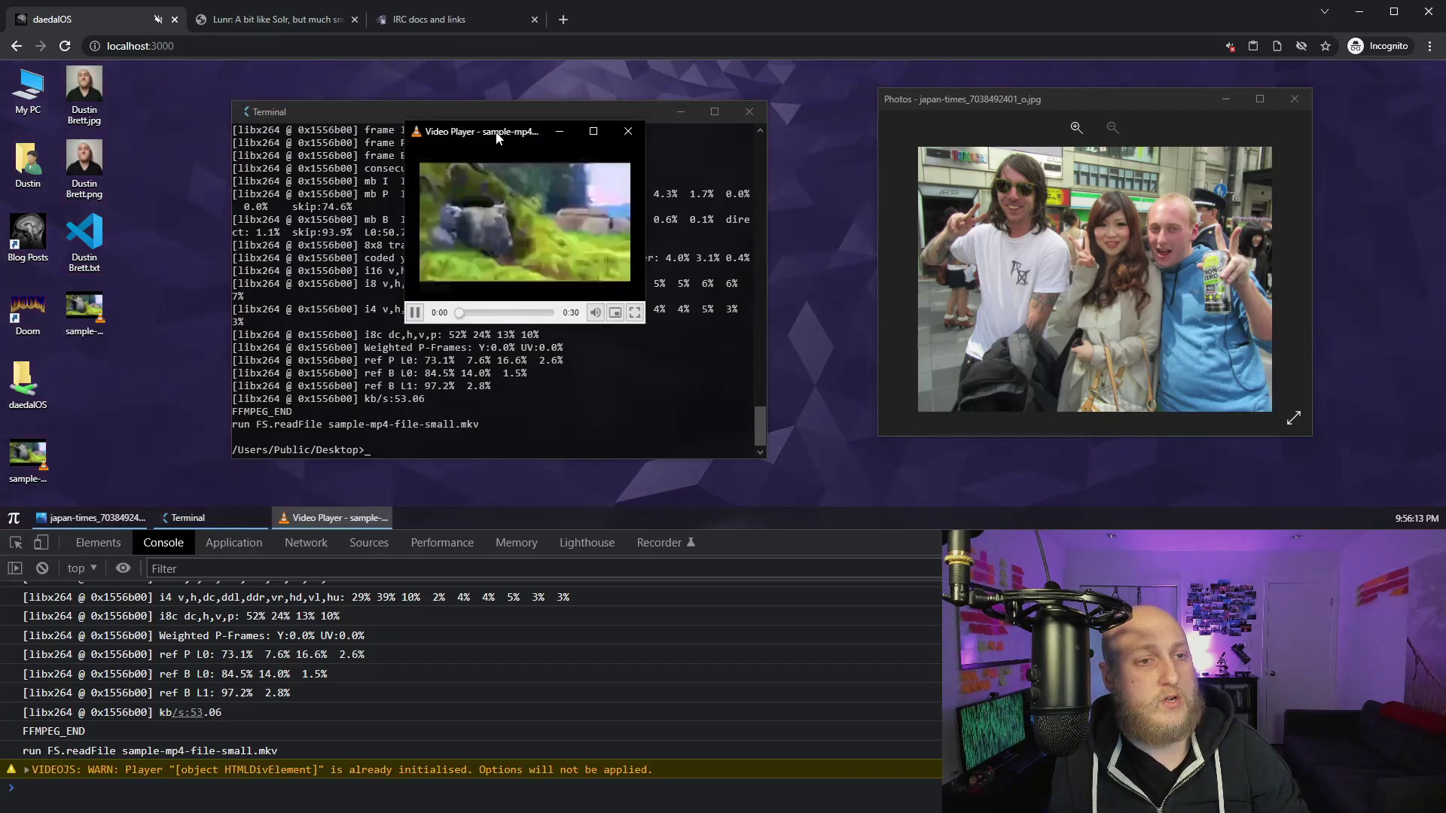
left_click_drag(519, 146, 358, 107)
left_click(462, 91)
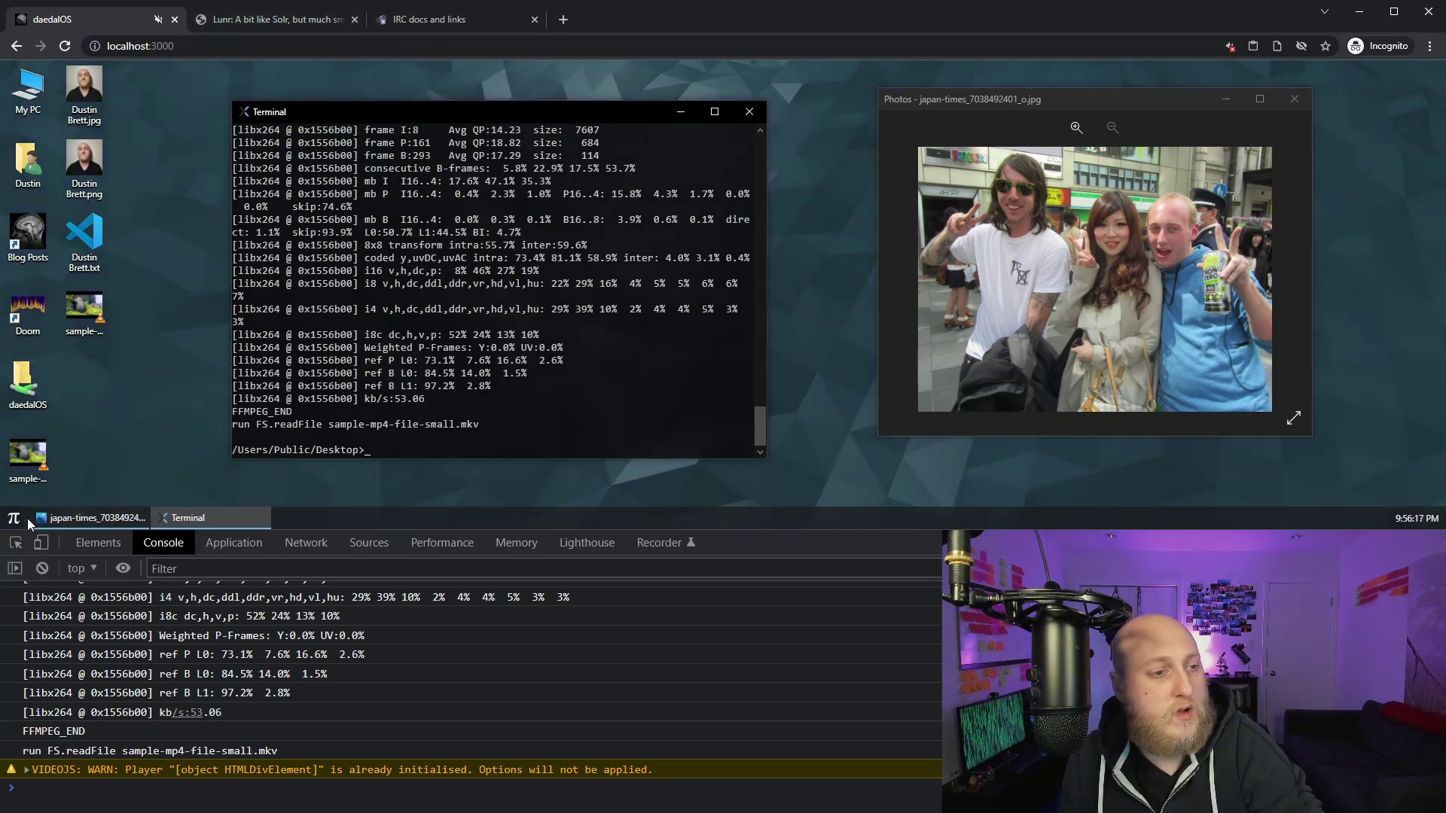
Close the Lunr page and go back to the daedalOS tab
left_click(266, 21)
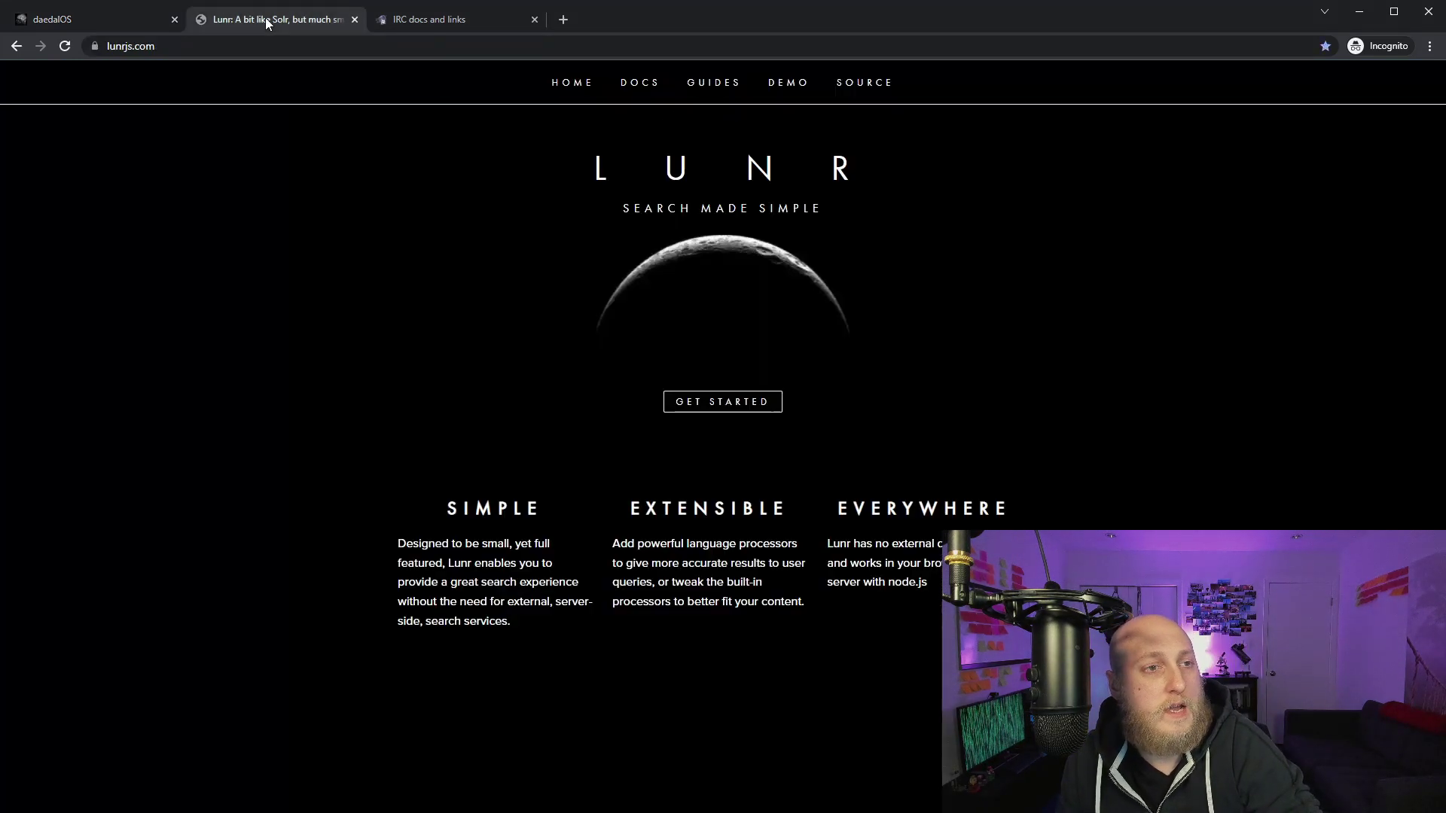
left_click(355, 21)
left_click(141, 29)
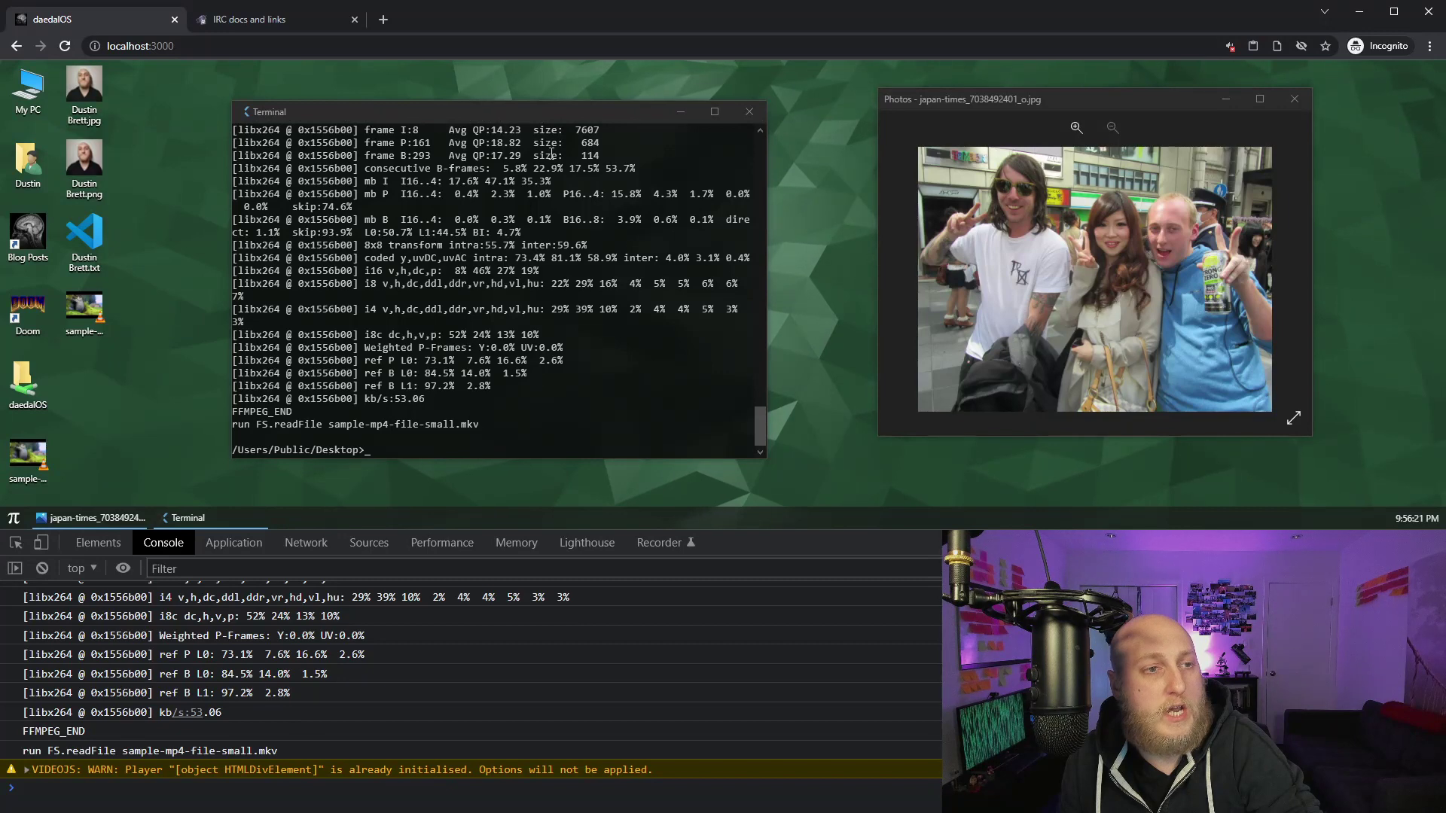
Highlight the example code on the IRC WebSocket Tester page, then return to daedalOS
left_click(275, 21)
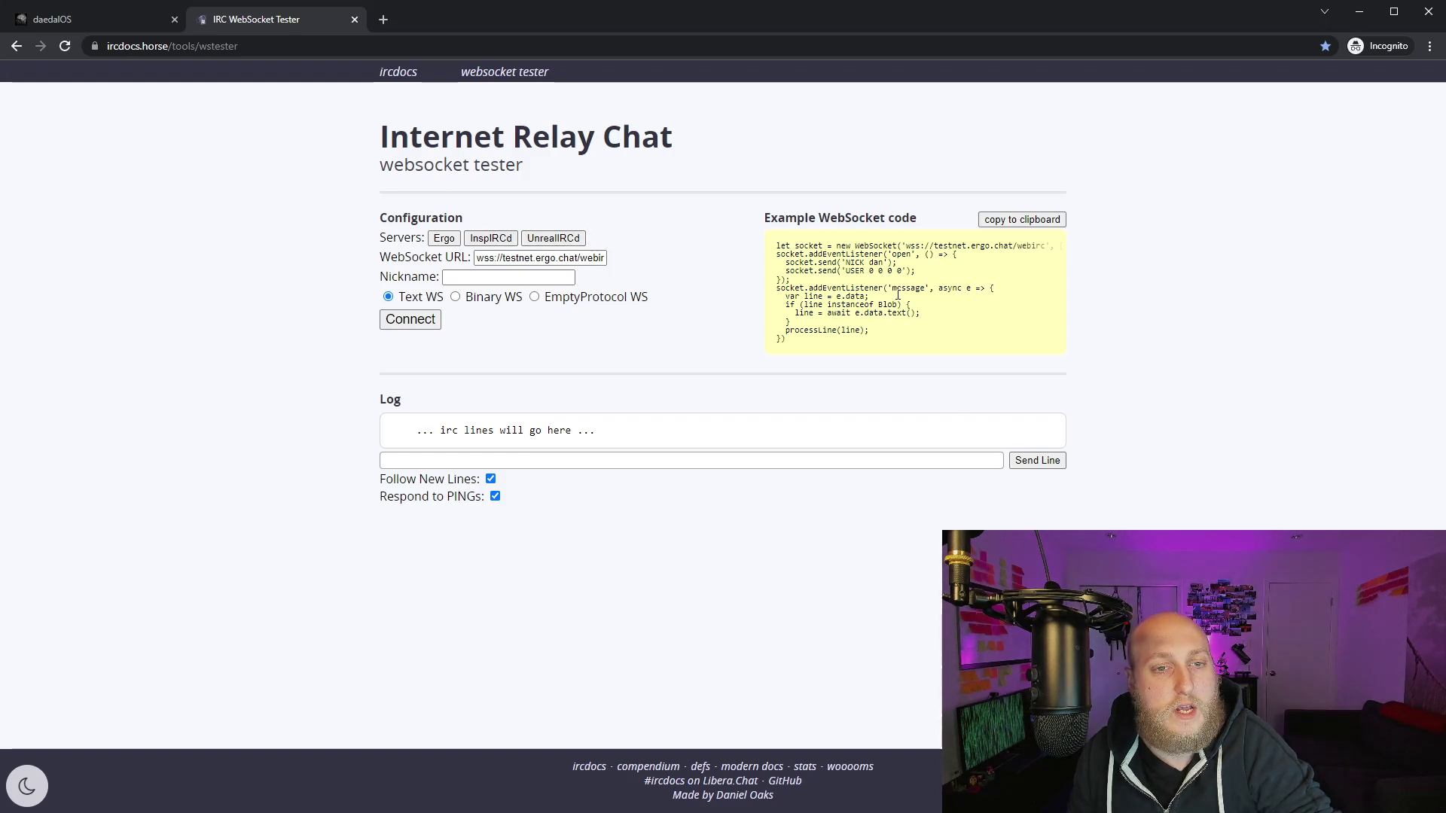
left_click_drag(819, 345, 776, 244)
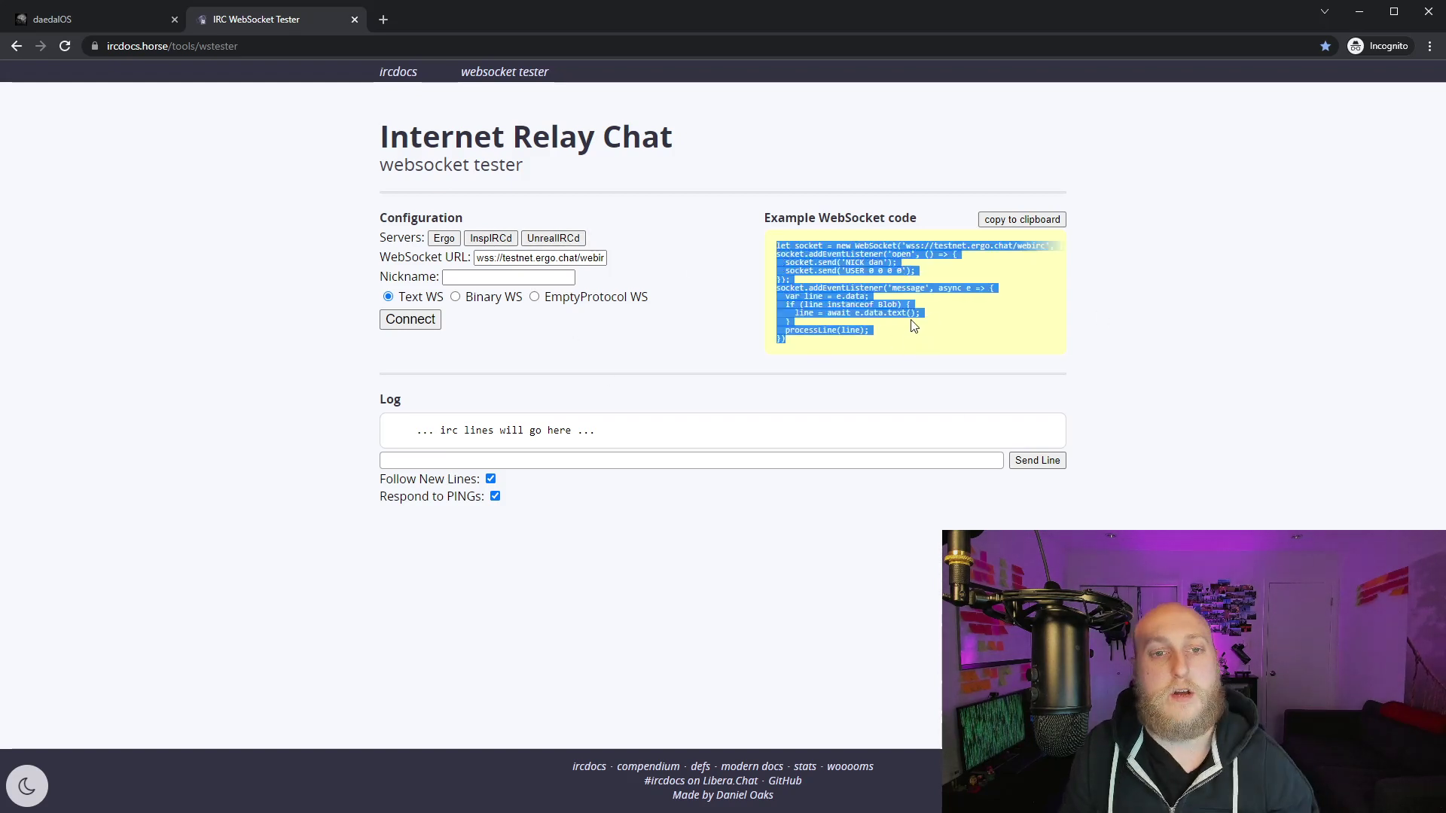
left_click(884, 333)
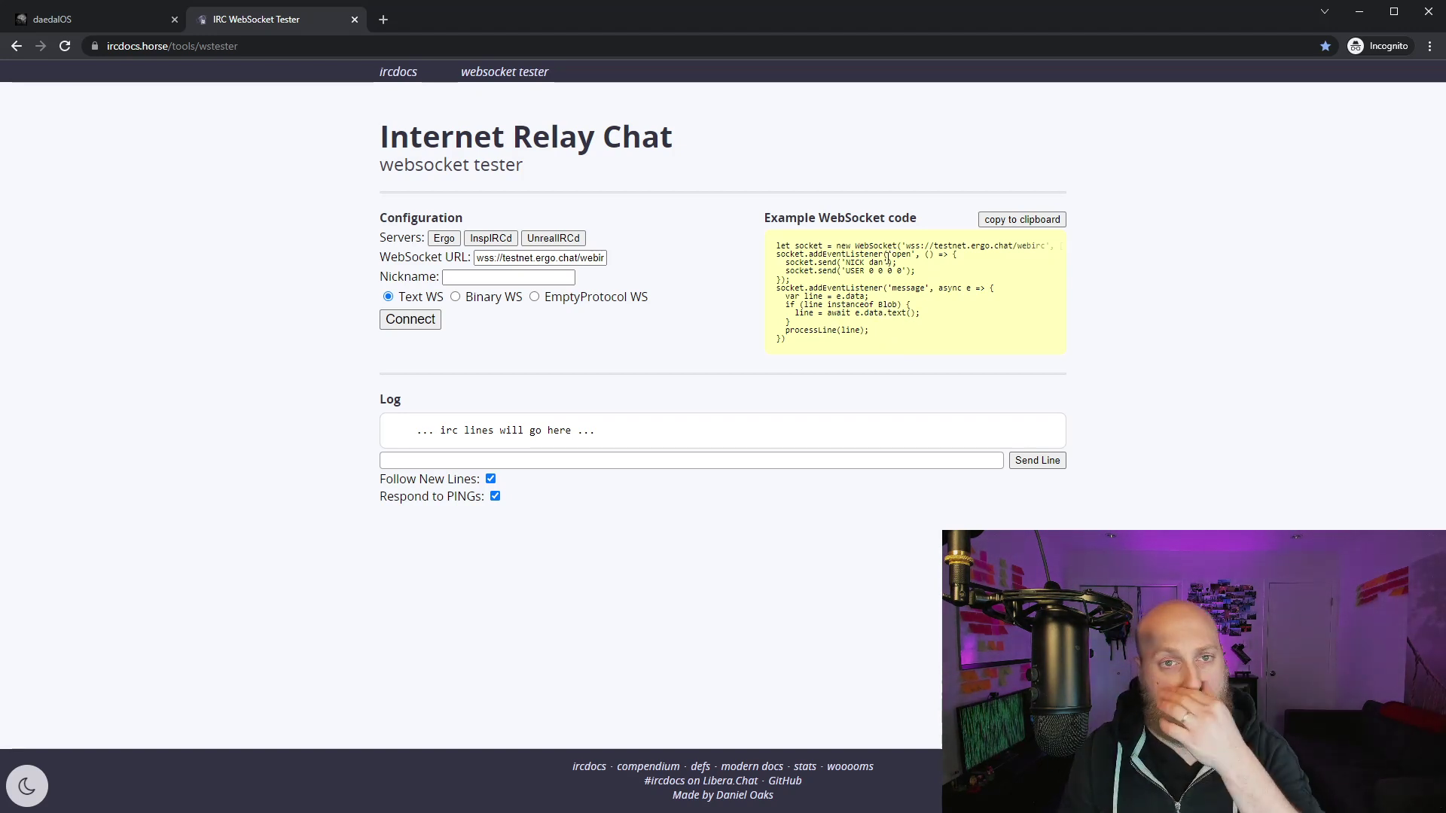
left_click(47, 19)
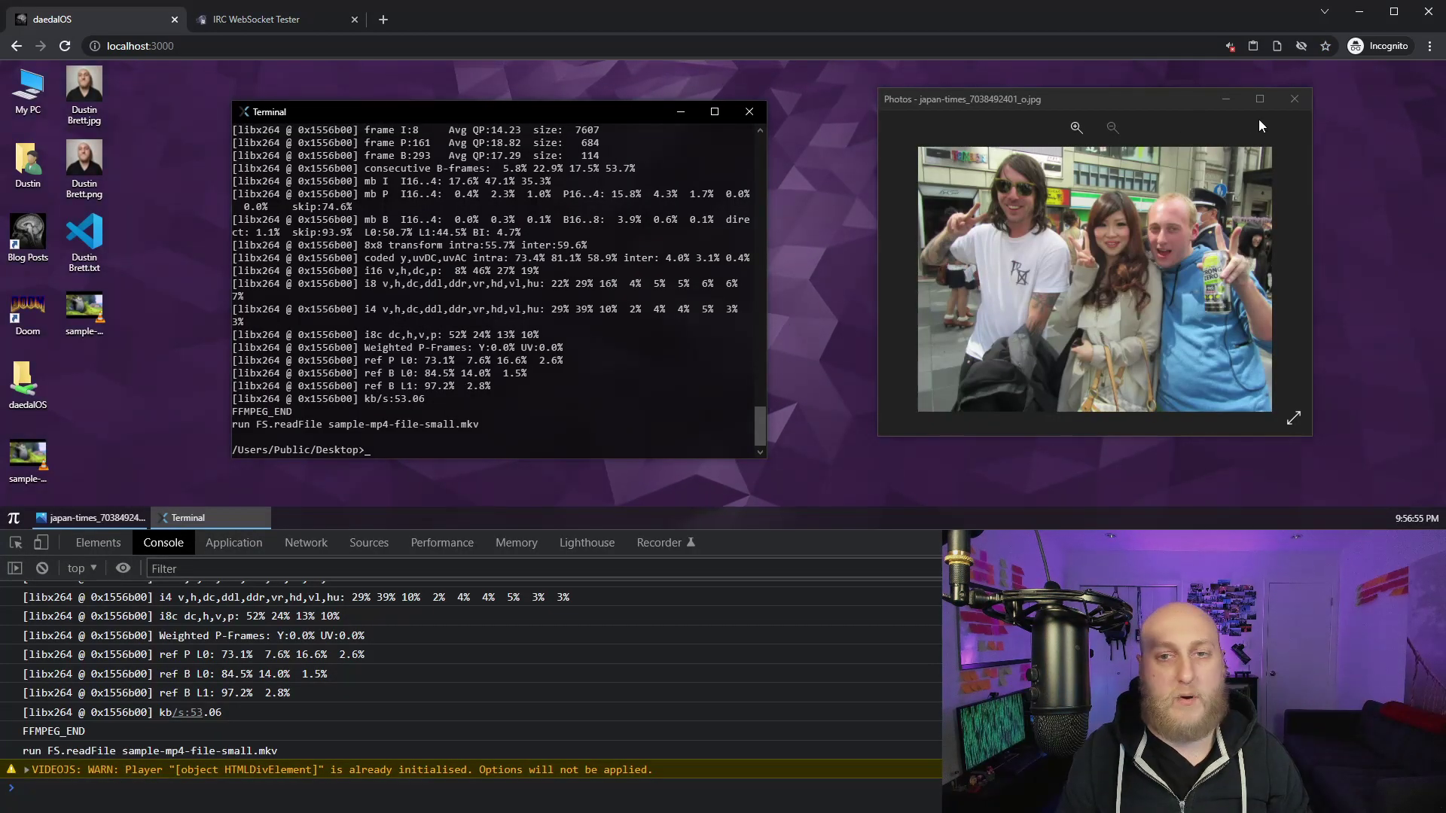
Close Photos and Terminal and launch the IRC client from the Start menu
left_click(1295, 99)
left_click(750, 111)
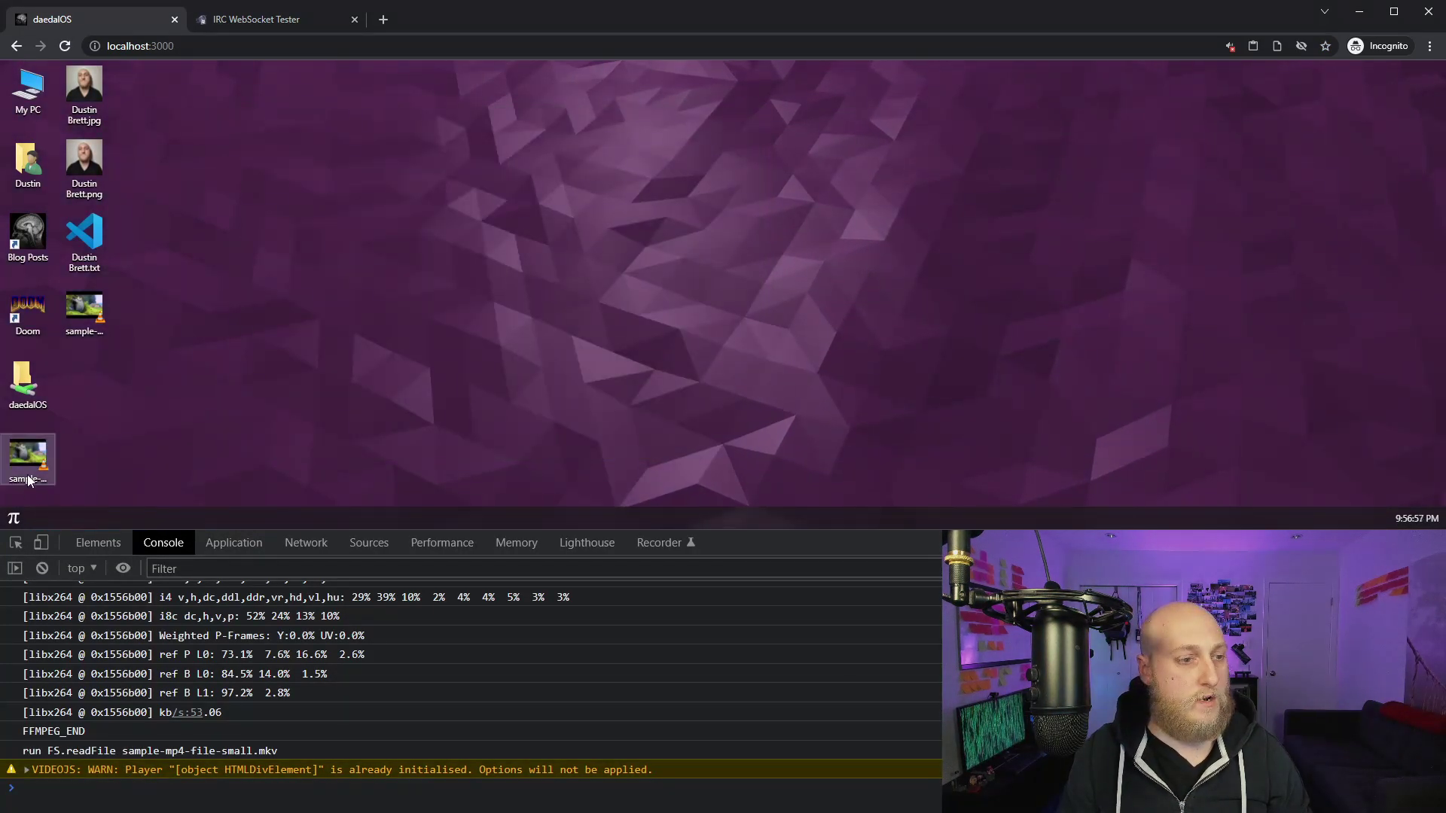
left_click(15, 517)
scroll(80, 314, "down", 3)
scroll(85, 376, "up", 3)
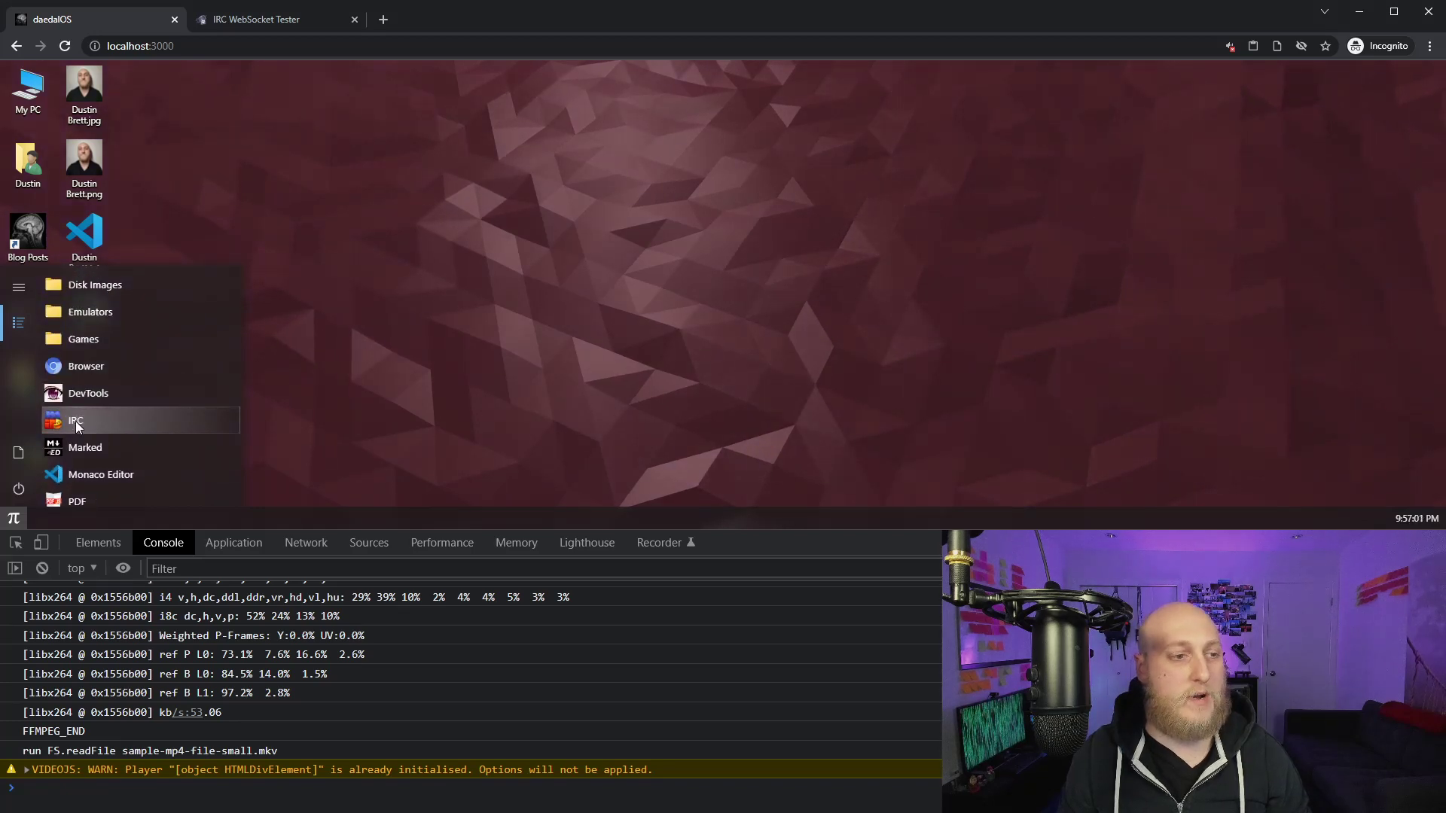
left_click(76, 422)
mouse_move(632, 101)
left_mouse_down()
mouse_move(672, 101)
mouse_move(612, 101)
left_mouse_up()
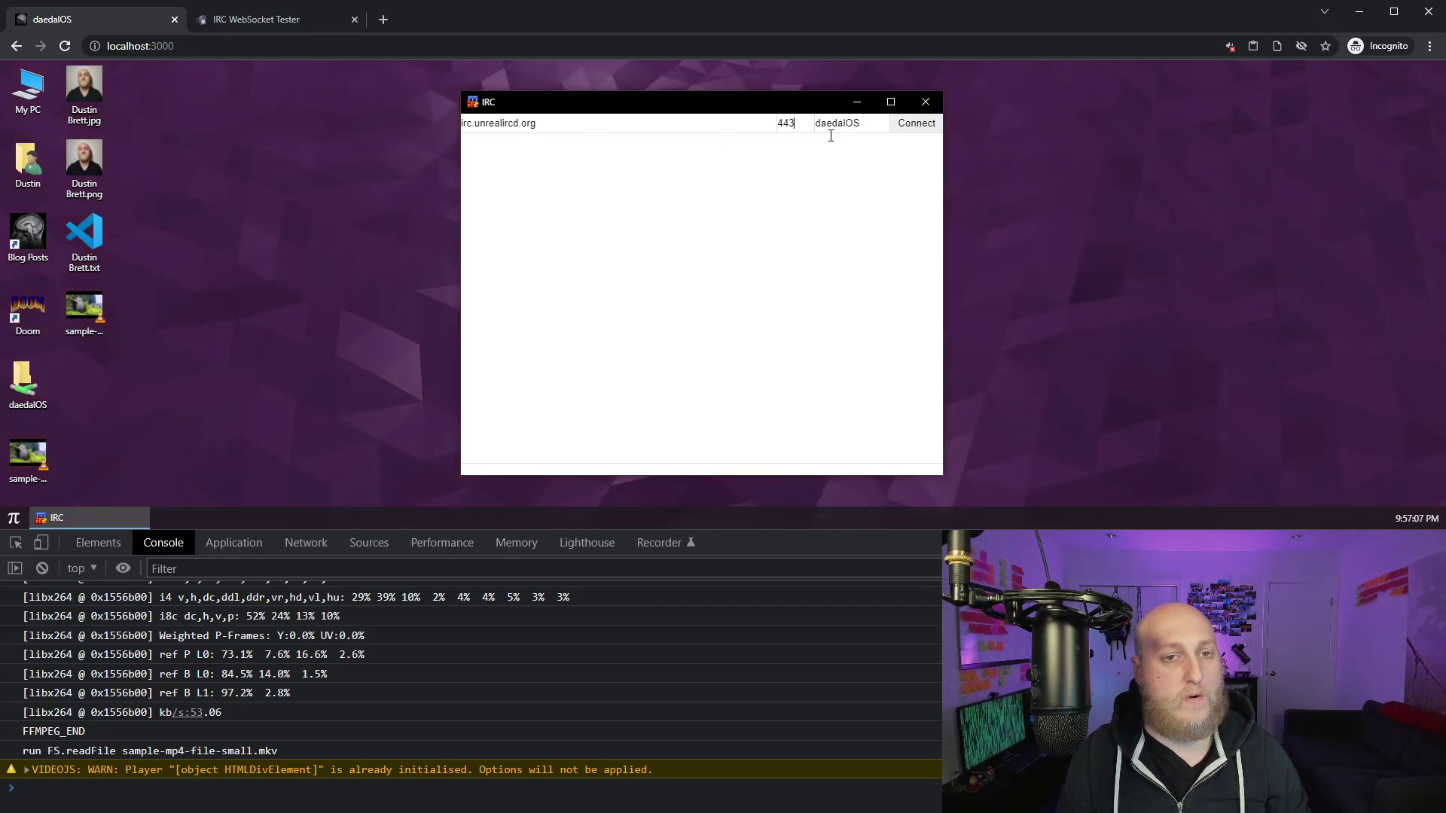
Connect to irc.unrealircd.org port 443 as daedalOS-test after daedalOS was taken
left_click(917, 129)
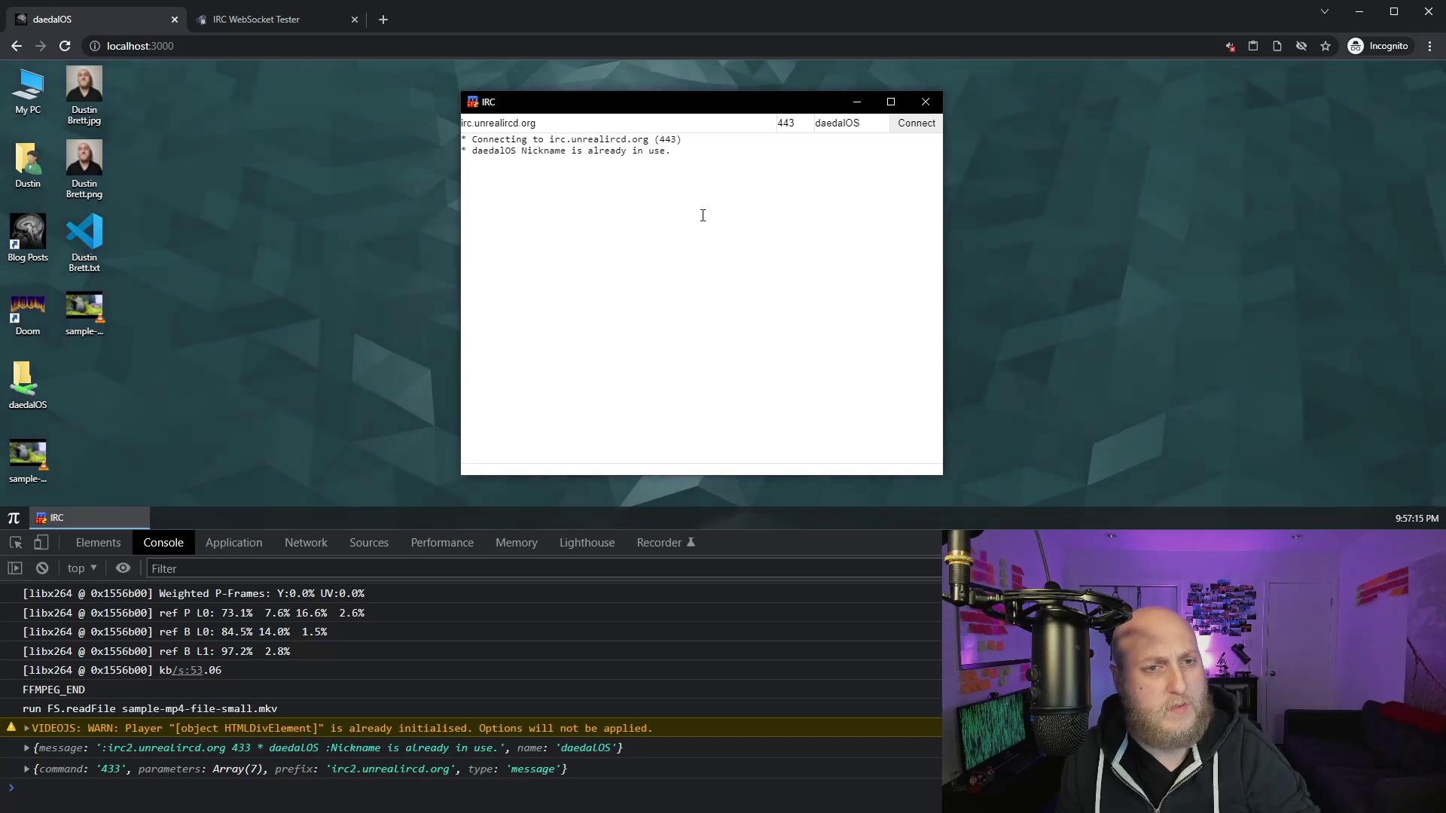
left_click(875, 119)
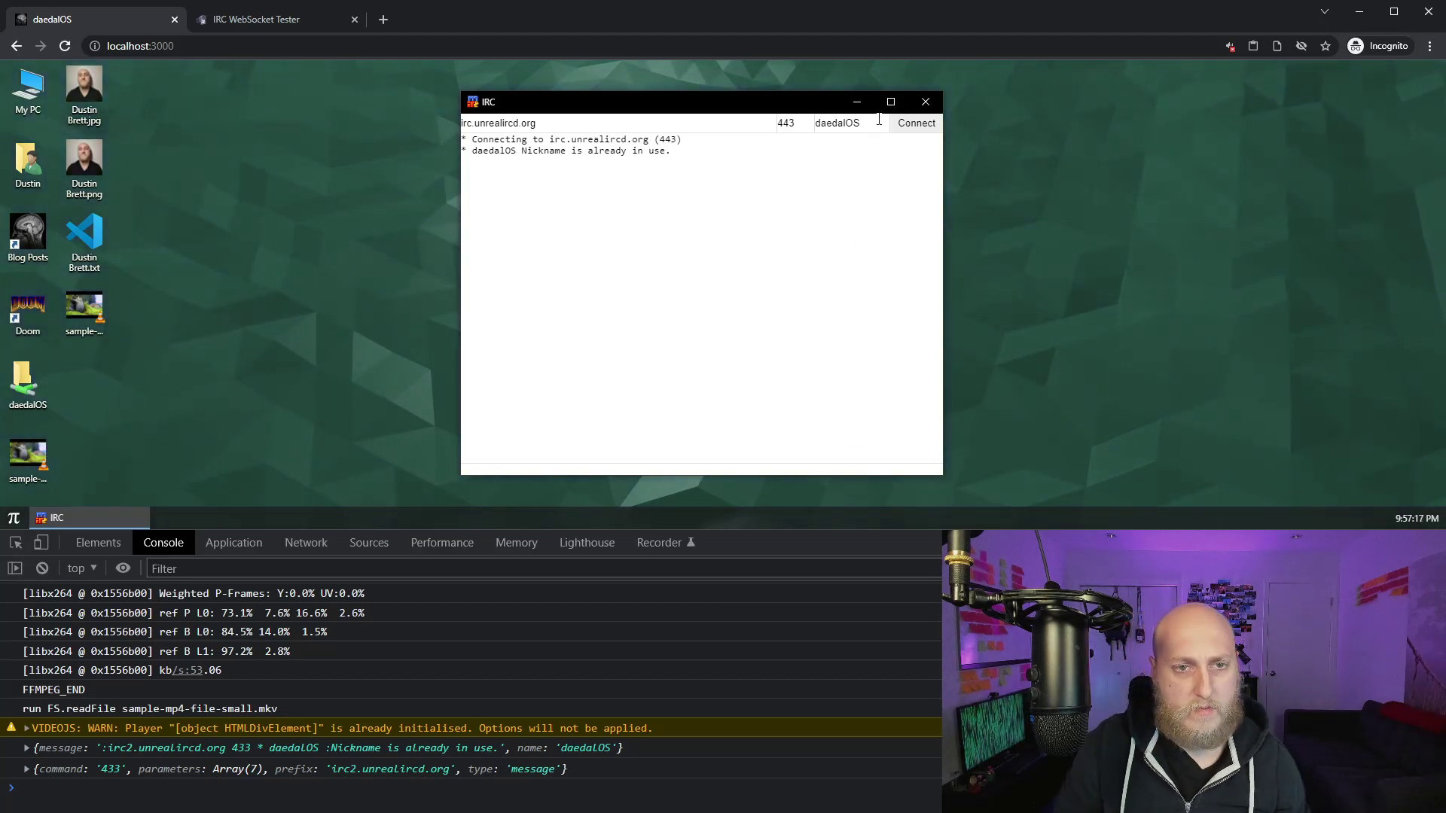
type("-")
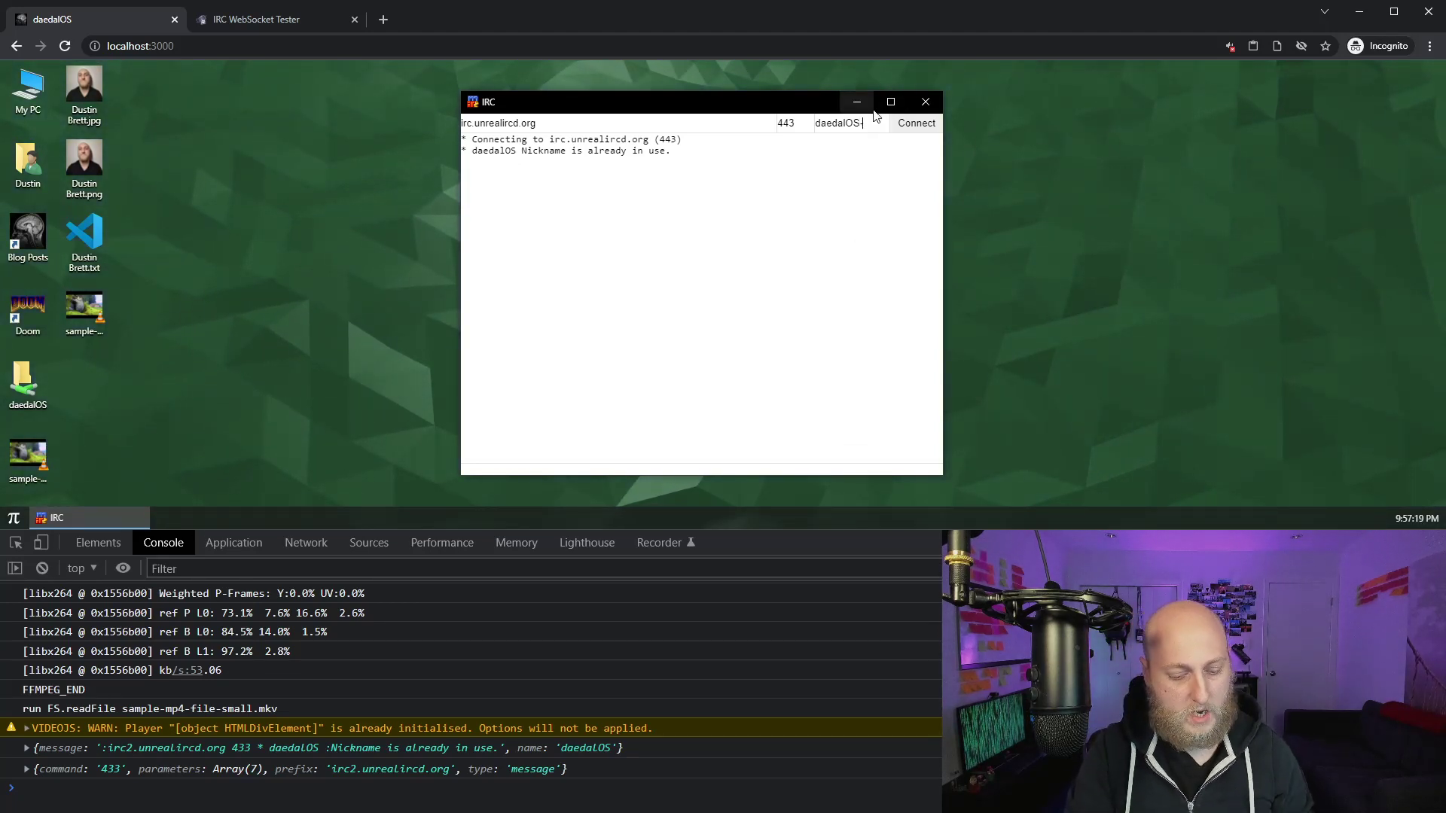
type("test")
left_click(911, 127)
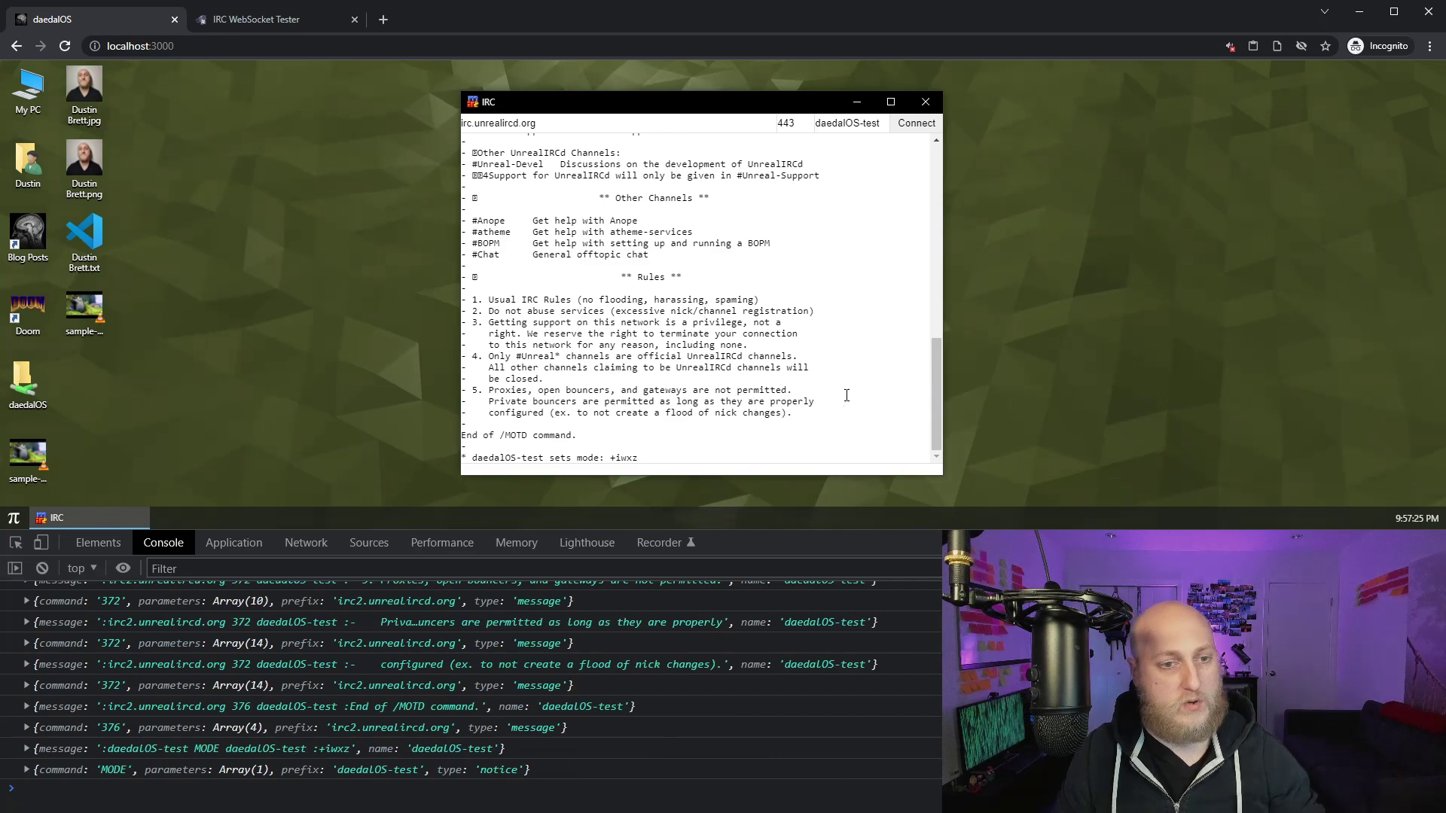
Request the IRC server's channel list with the LIST command
left_click_drag(937, 377, 613, 478)
type("JO")
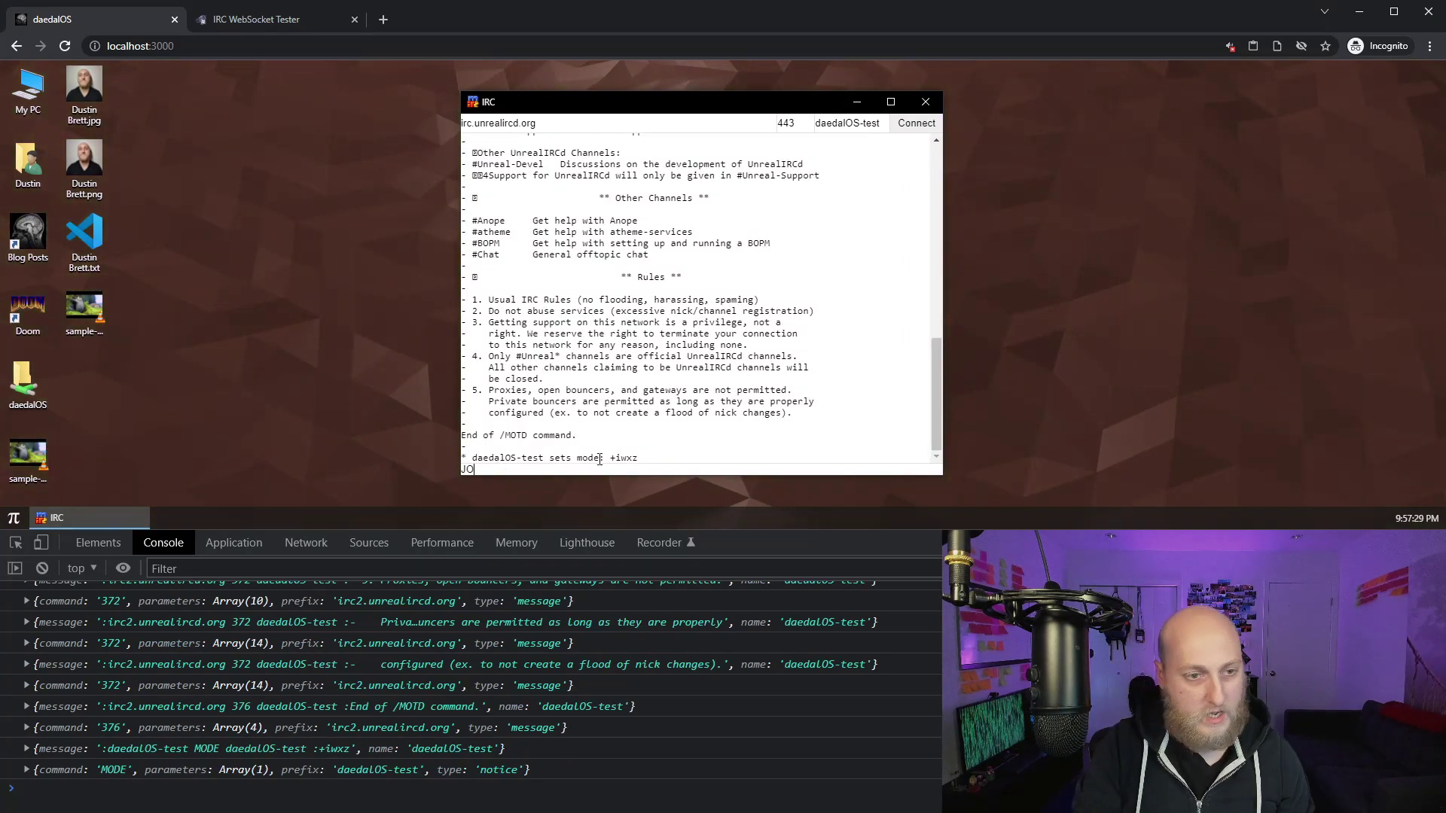
type("ILIST")
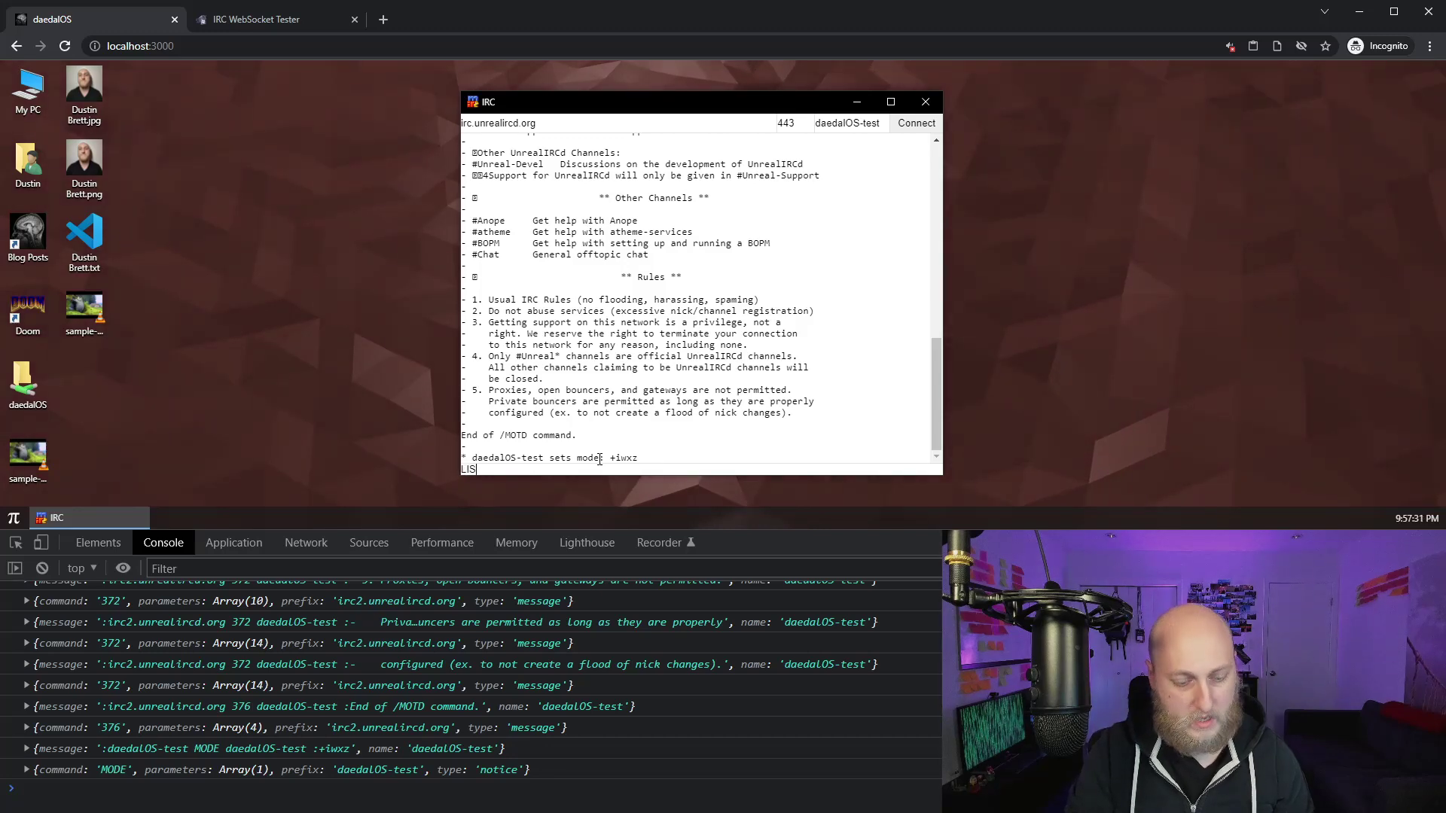
key("Return")
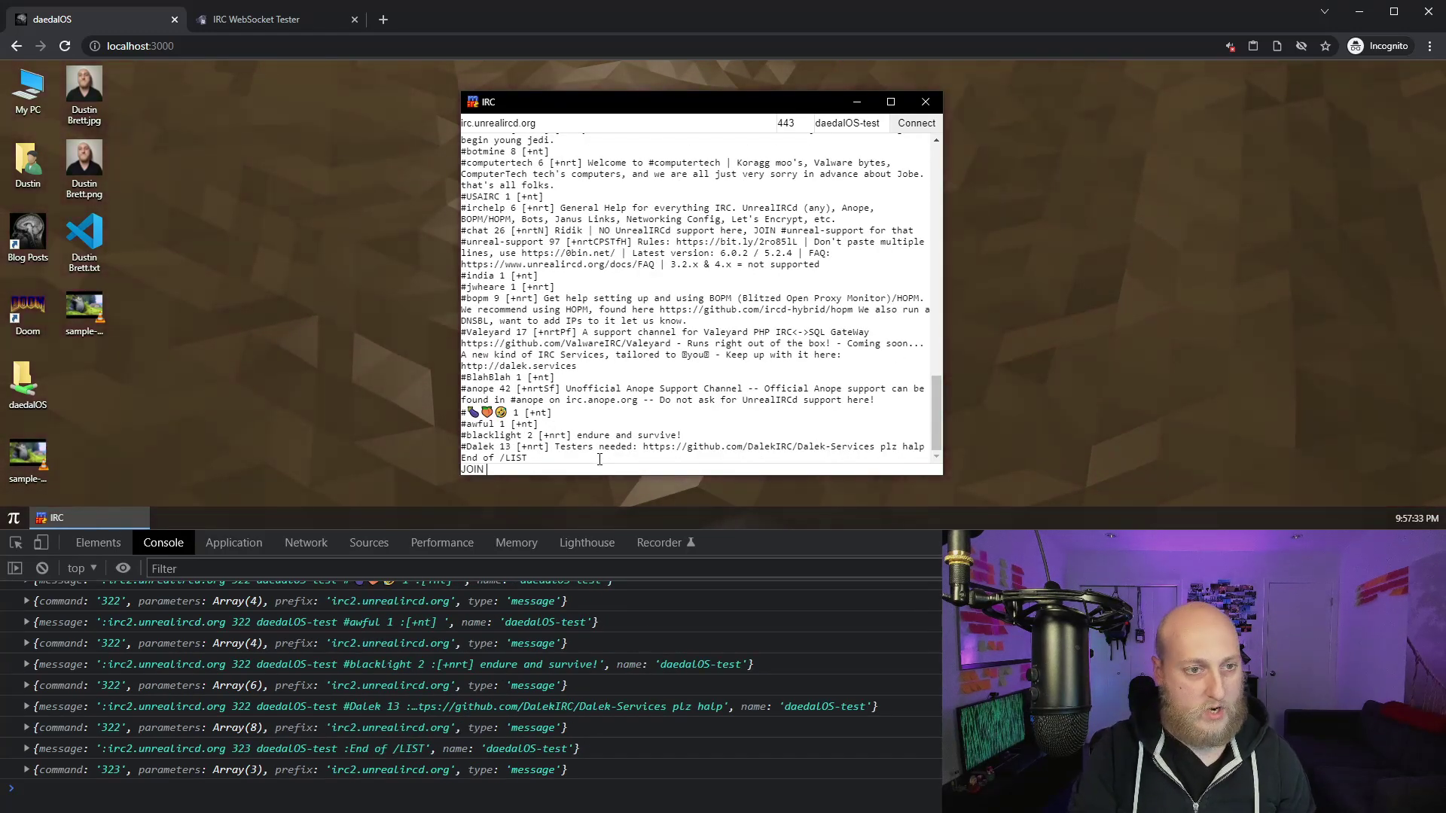
Join the #india channel and check its member nickname list
type("JOIN #india")
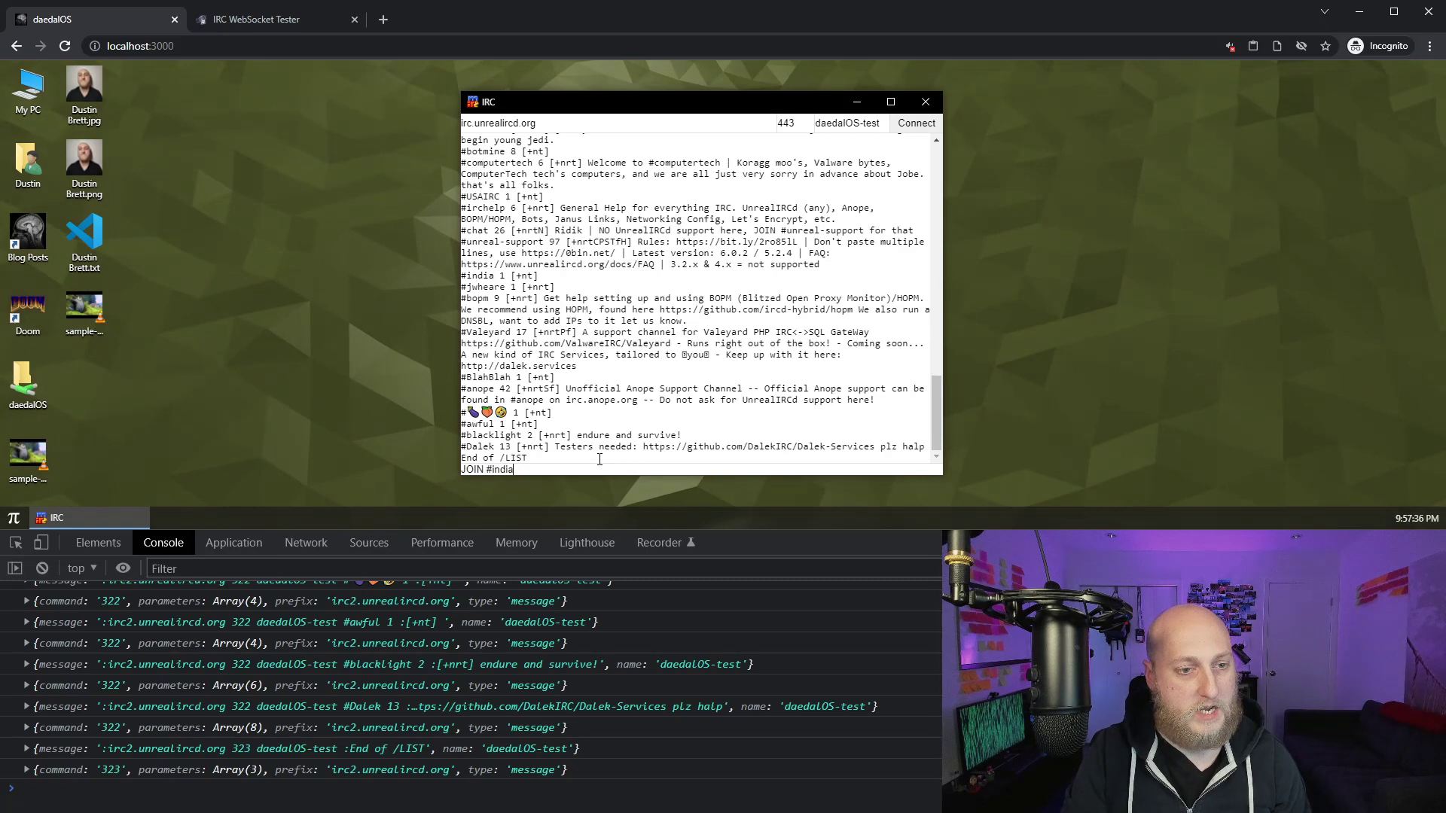
key("Return")
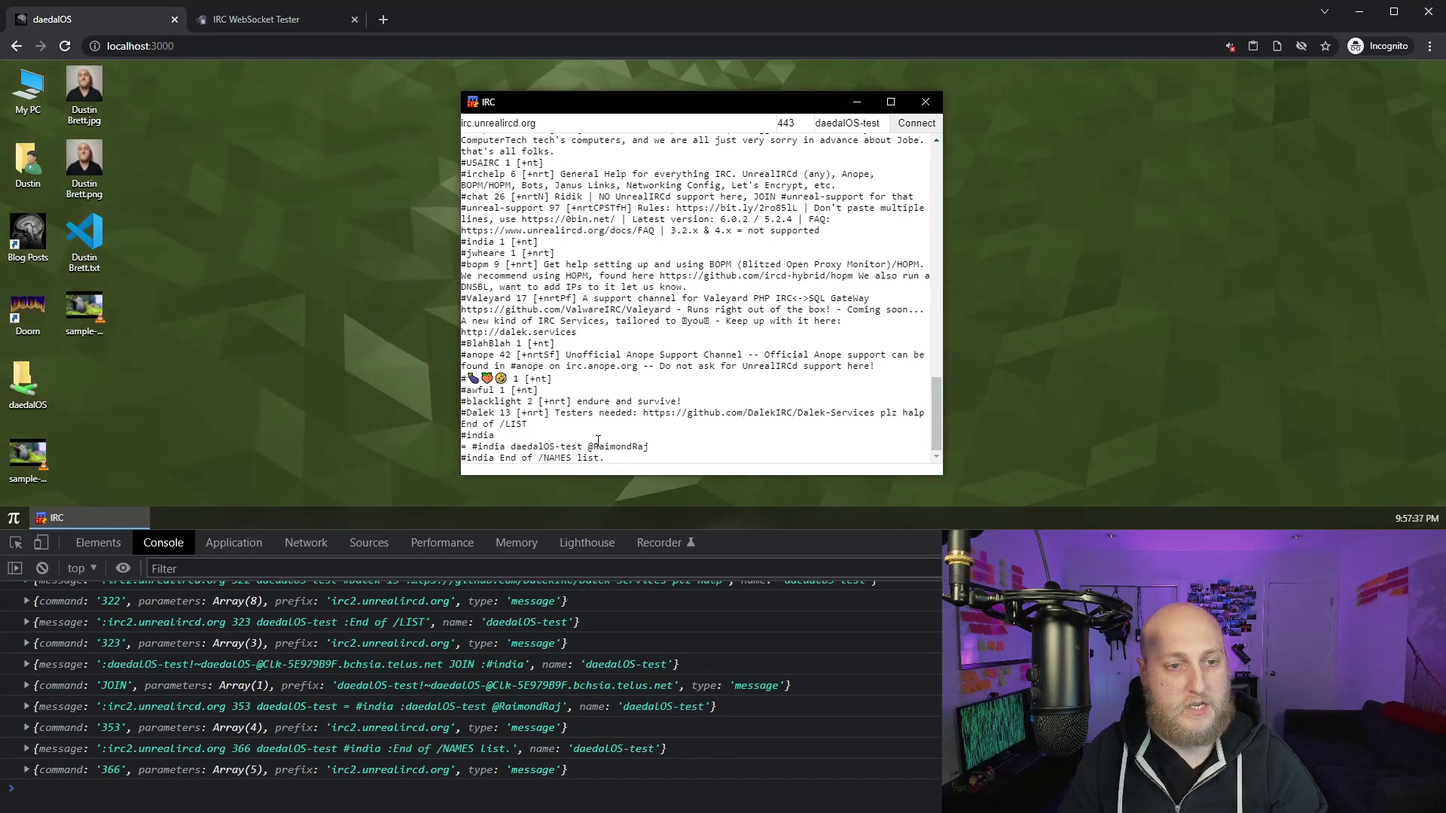
left_click_drag(592, 450, 647, 449)
left_click(647, 463)
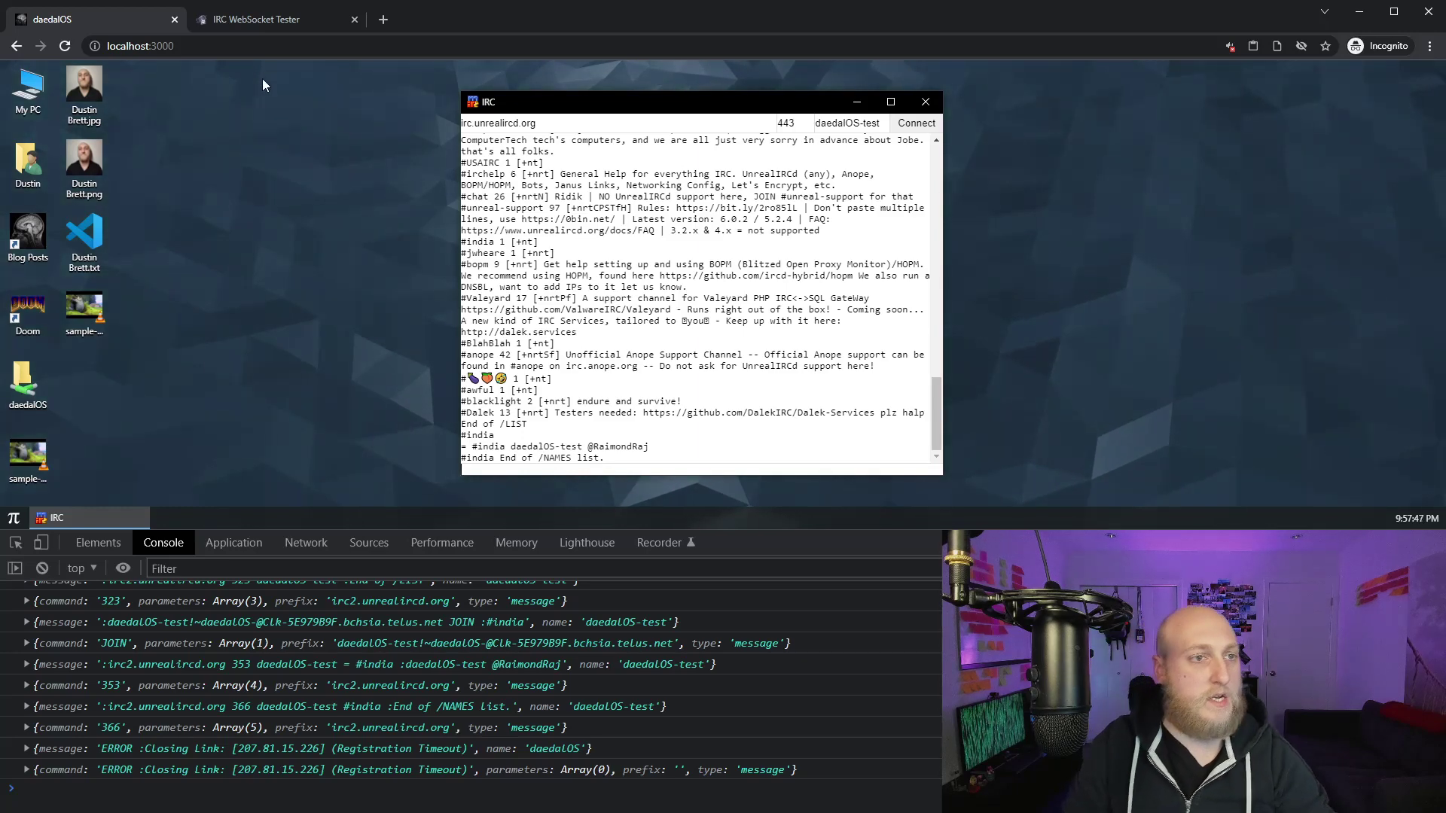
Close the IRC WebSocket Tester browser tab, leaving the daedalOS tab open
left_click(355, 20)
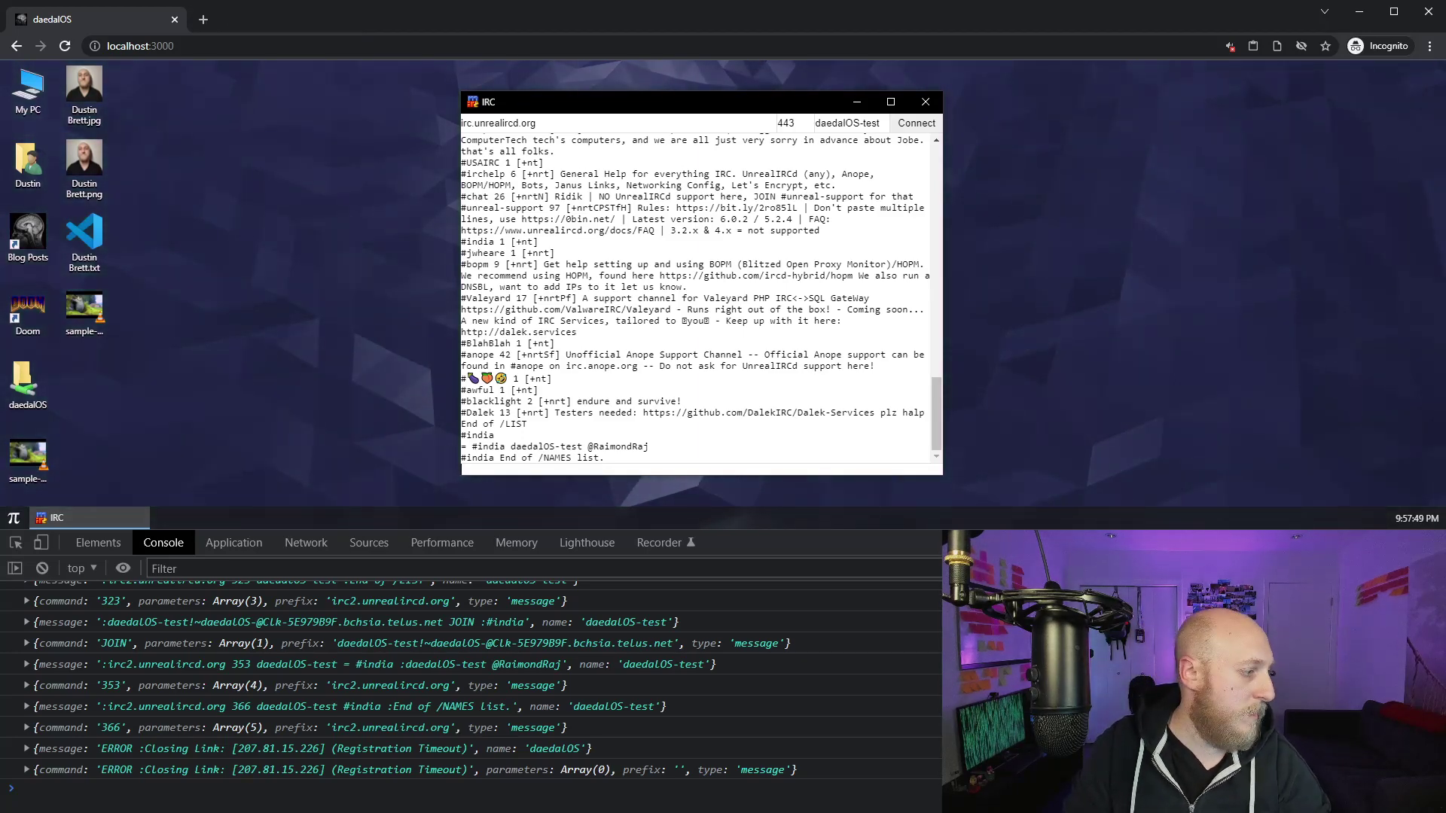